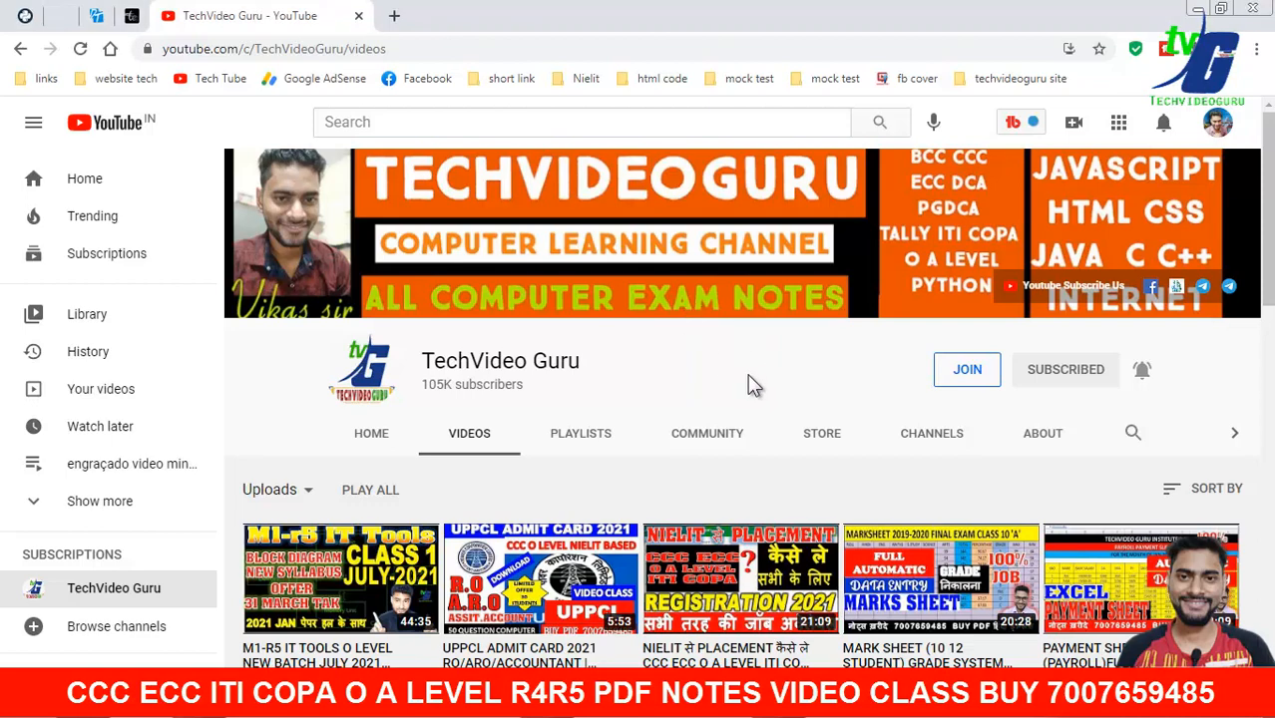
# - Scroll the TechVideo Guru channel page and play one of its videos
pyautogui.scroll(-2, 748, 379)
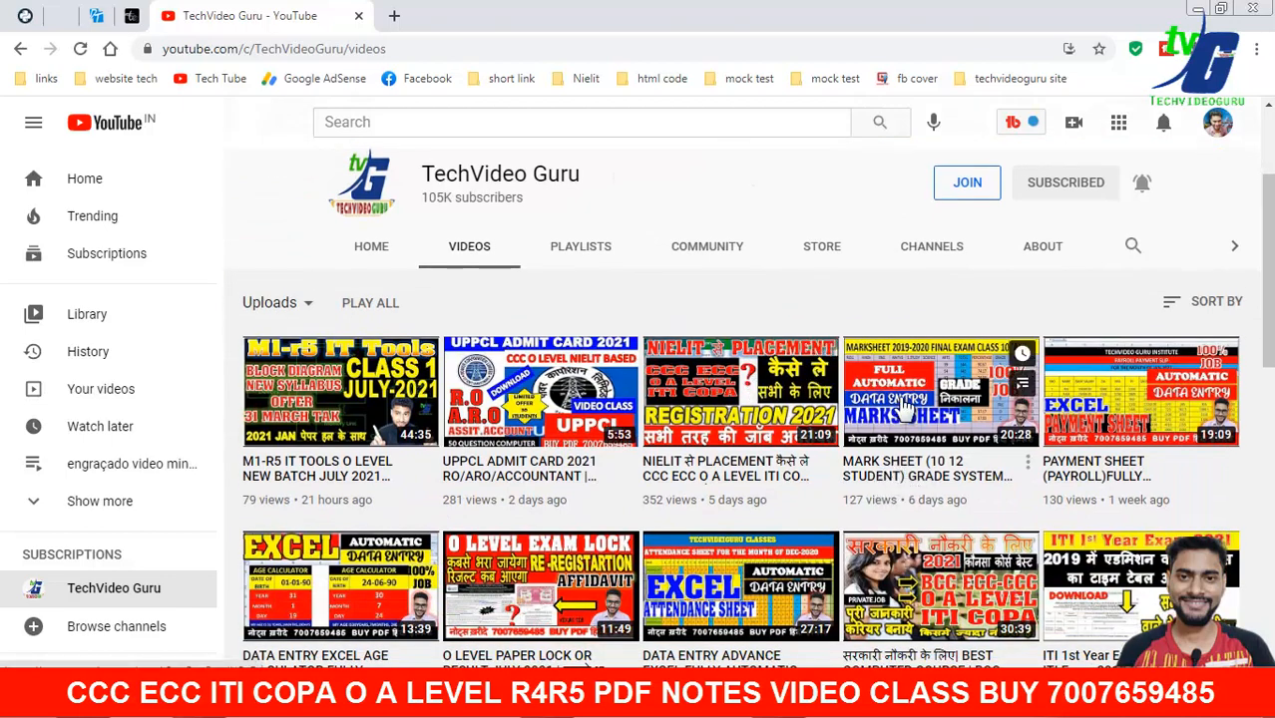
pyautogui.scroll(-1, 718, 529)
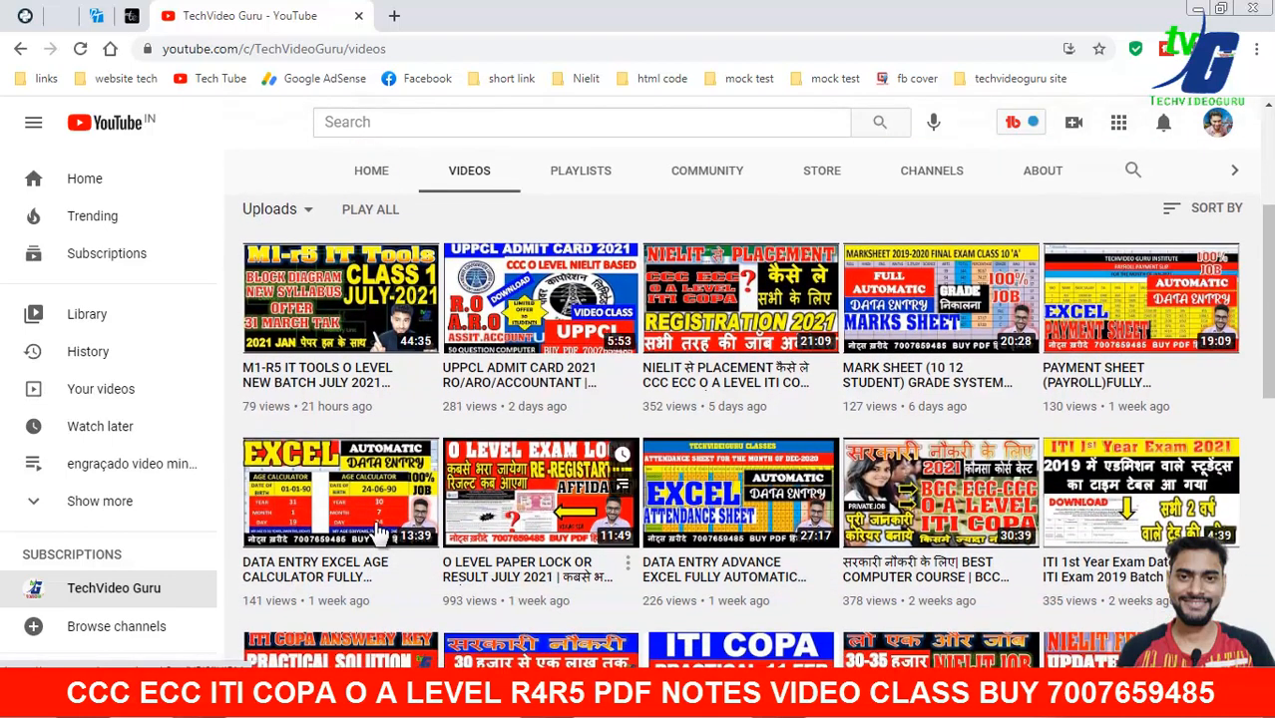
pyautogui.moveTo(776, 485)
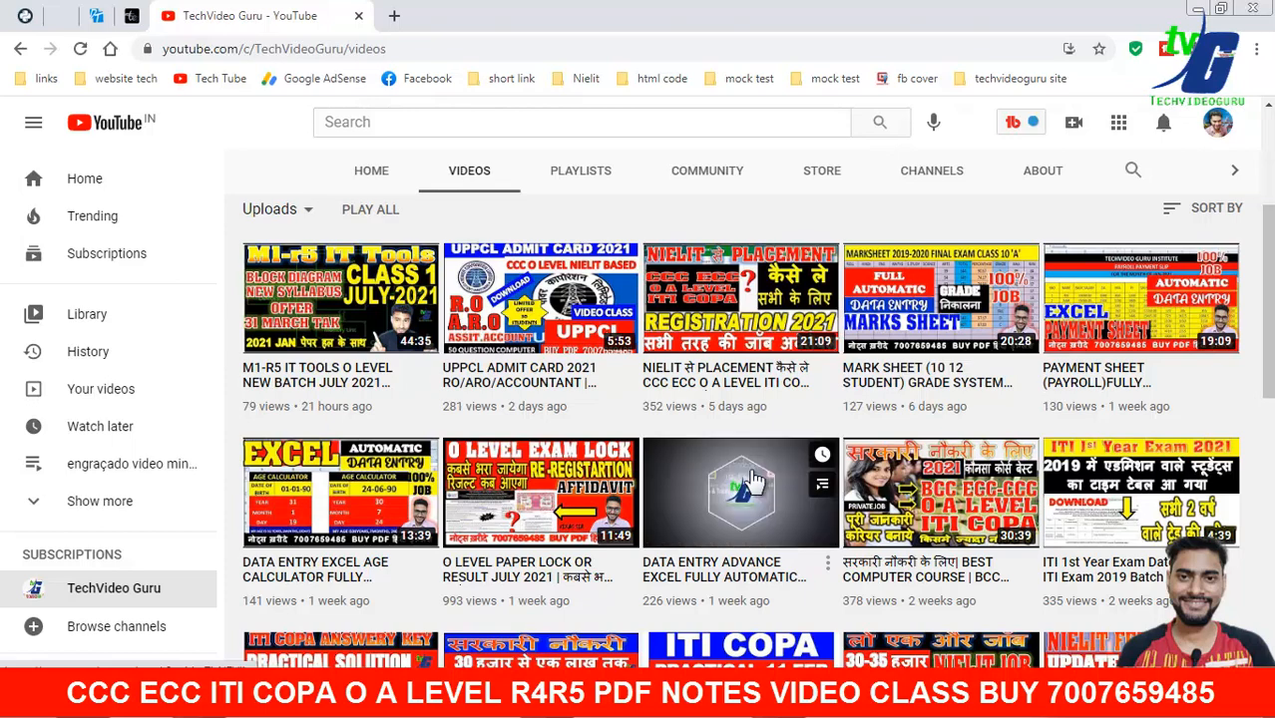
pyautogui.scroll(3, 718, 409)
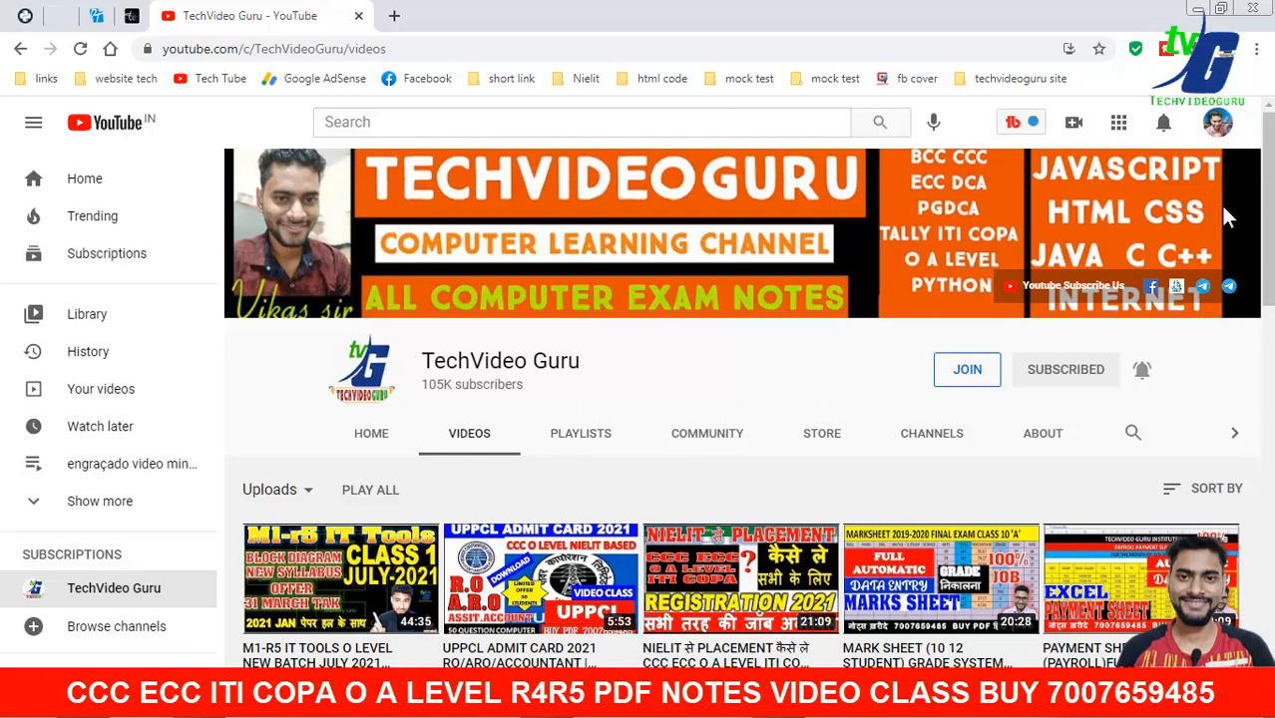
pyautogui.scroll(-1, 1224, 209)
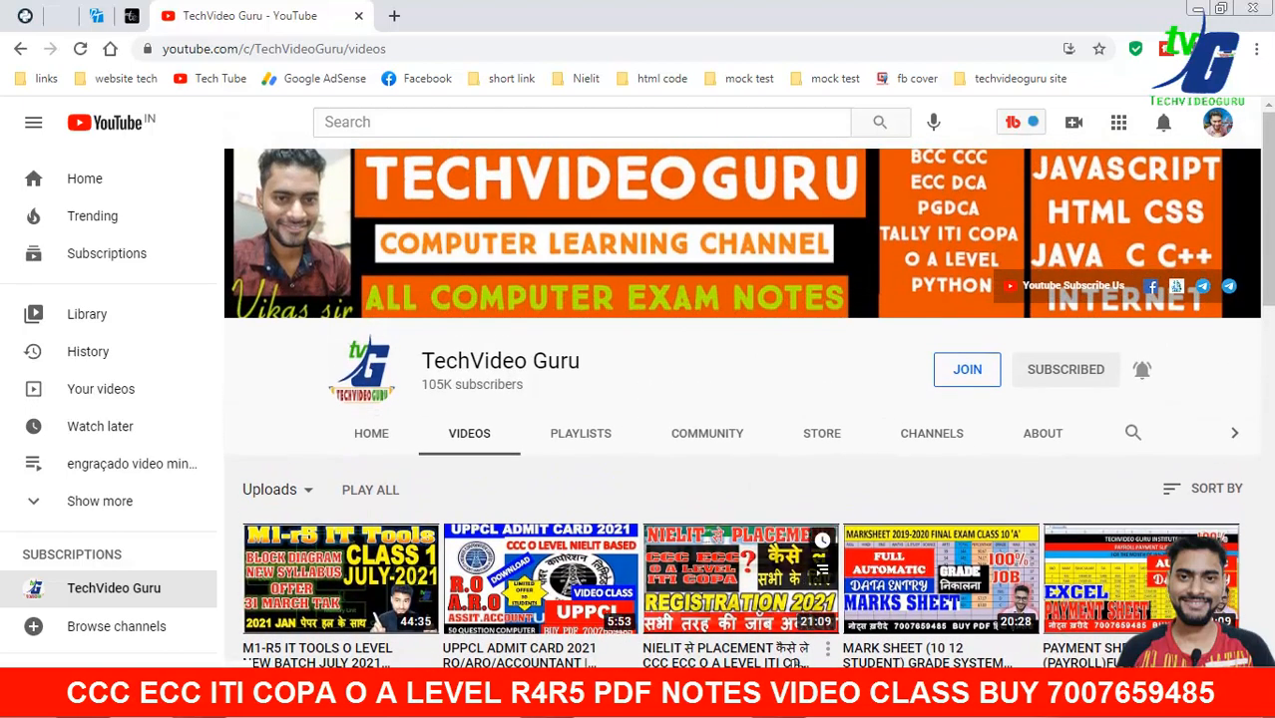
pyautogui.click(754, 477)
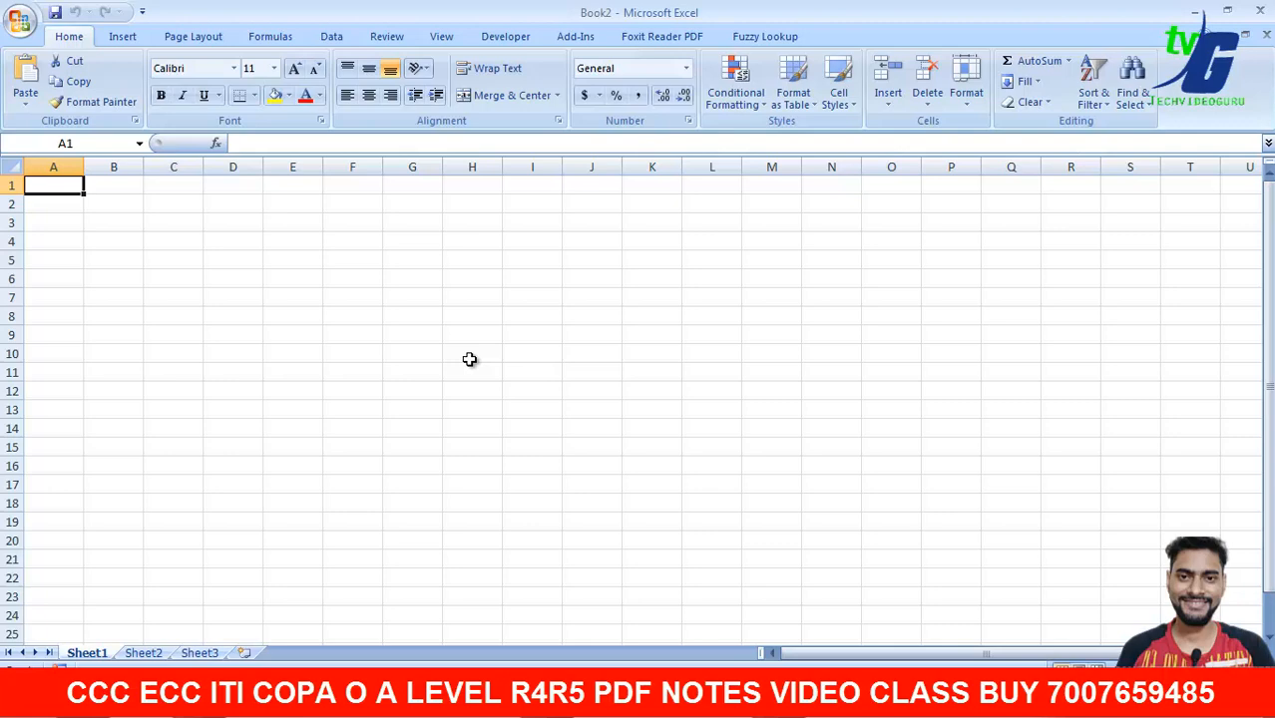
# - Enter the heading 'Employee id' in cell A1
pyautogui.write('Emply')
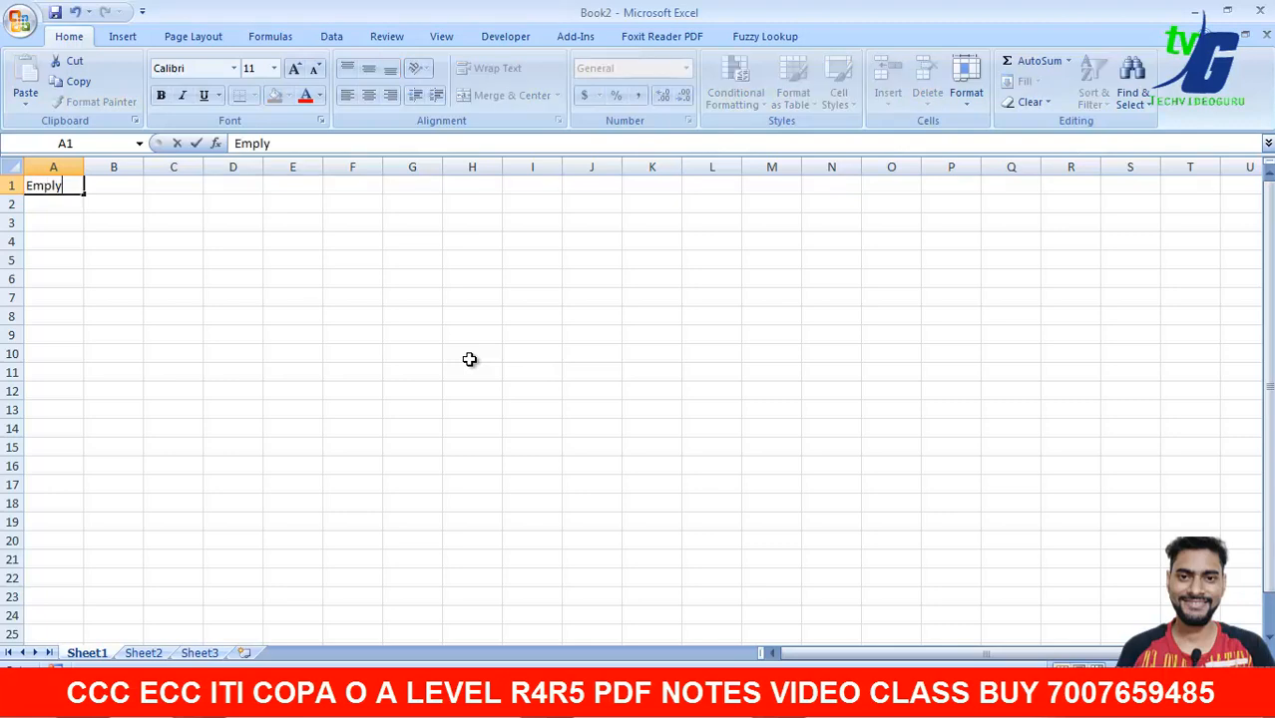
pyautogui.write('ee')
pyautogui.press('BackSpace')
pyautogui.press('BackSpace')
pyautogui.press('BackSpace')
pyautogui.write('oyee id')
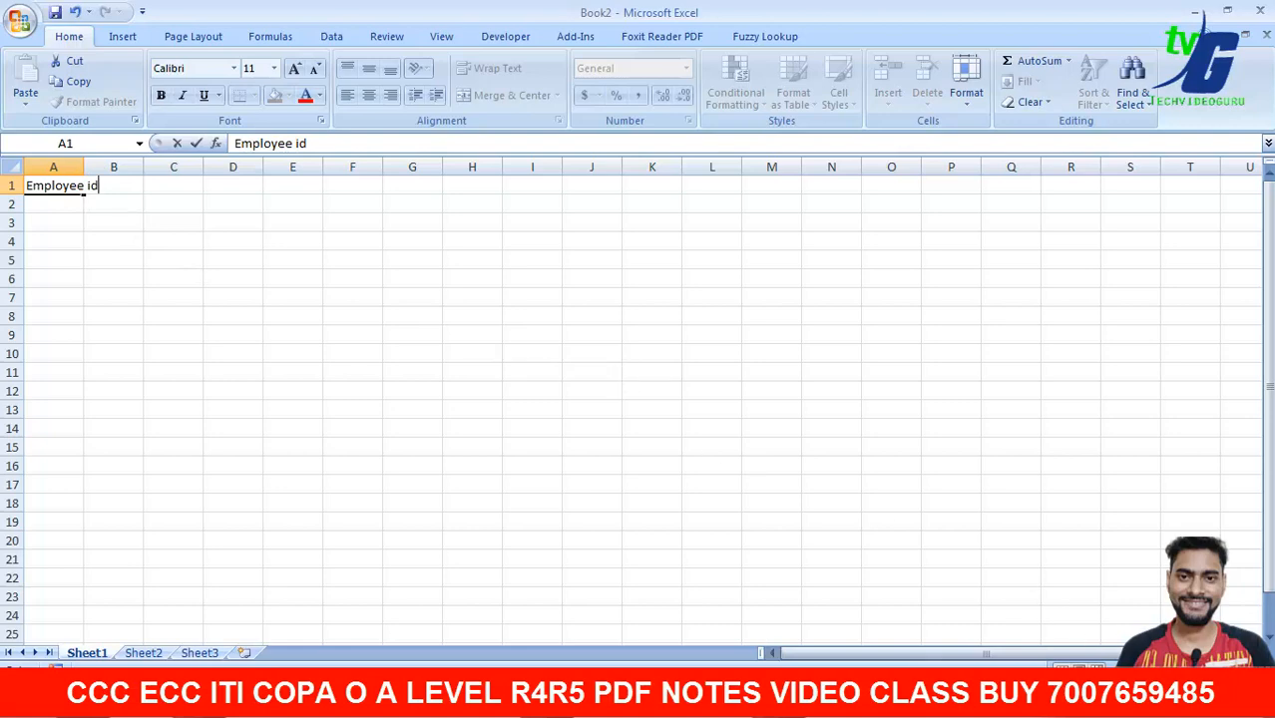
pyautogui.click(866, 521)
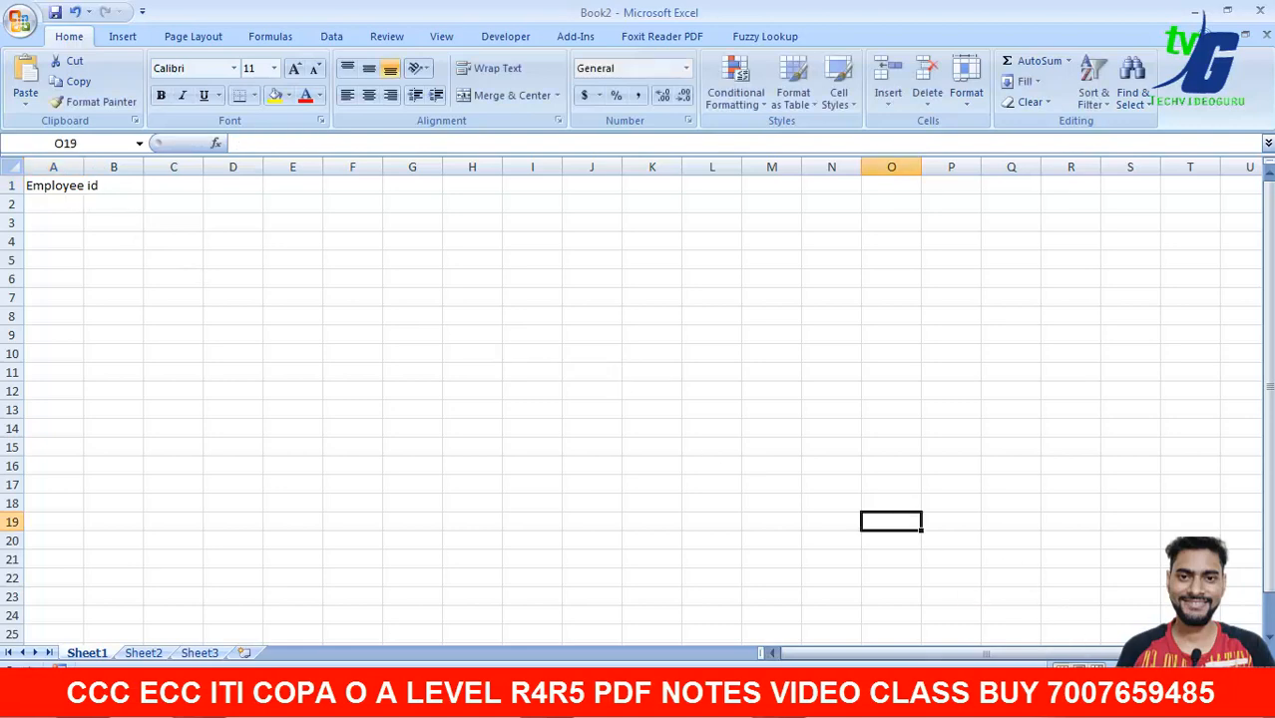
# - Zoom in, autofit column A to 'Employee id', then widen it slightly more
pyautogui.click(1249, 673)
pyautogui.click(1249, 673)
pyautogui.click(1249, 673)
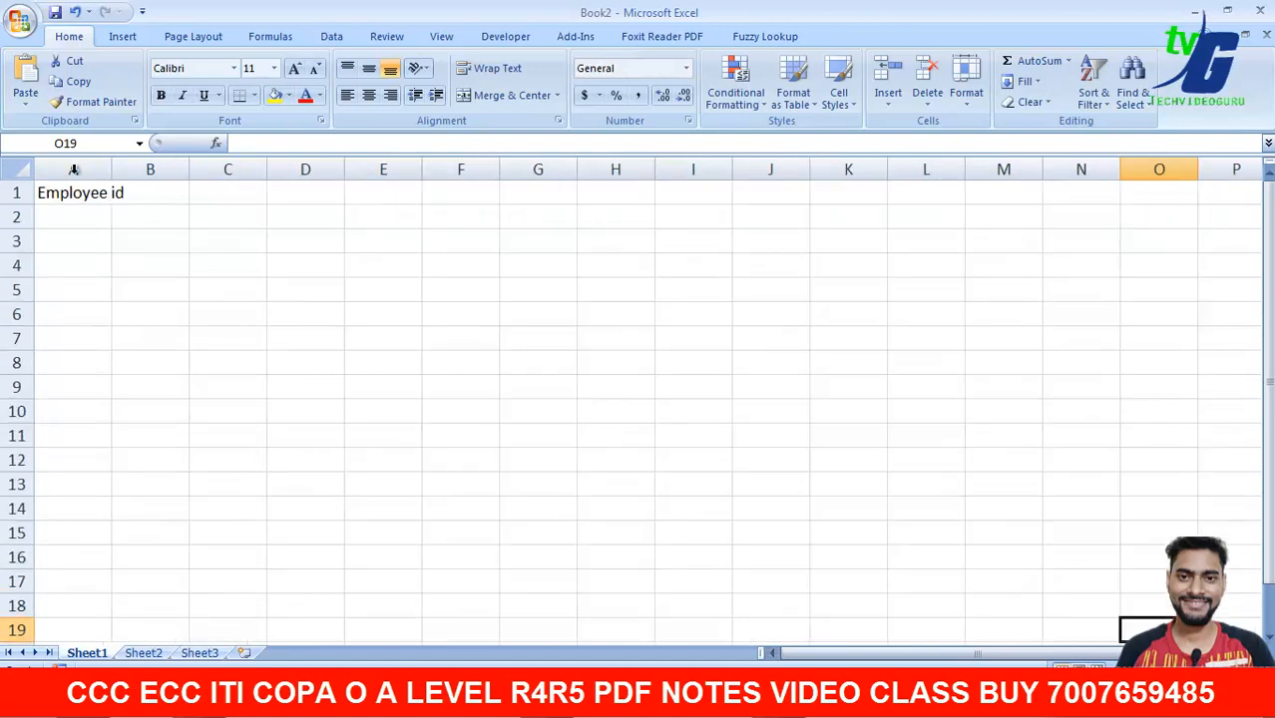
pyautogui.click(112, 201)
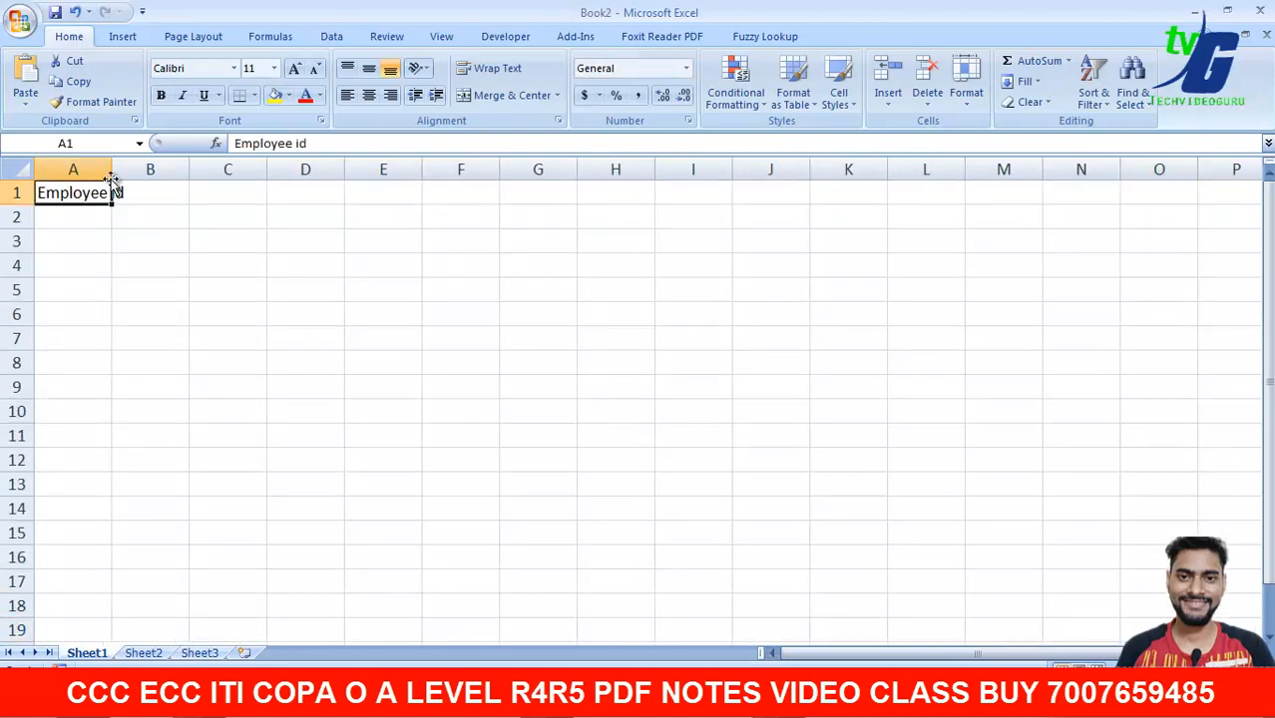
pyautogui.doubleClick(112, 170)
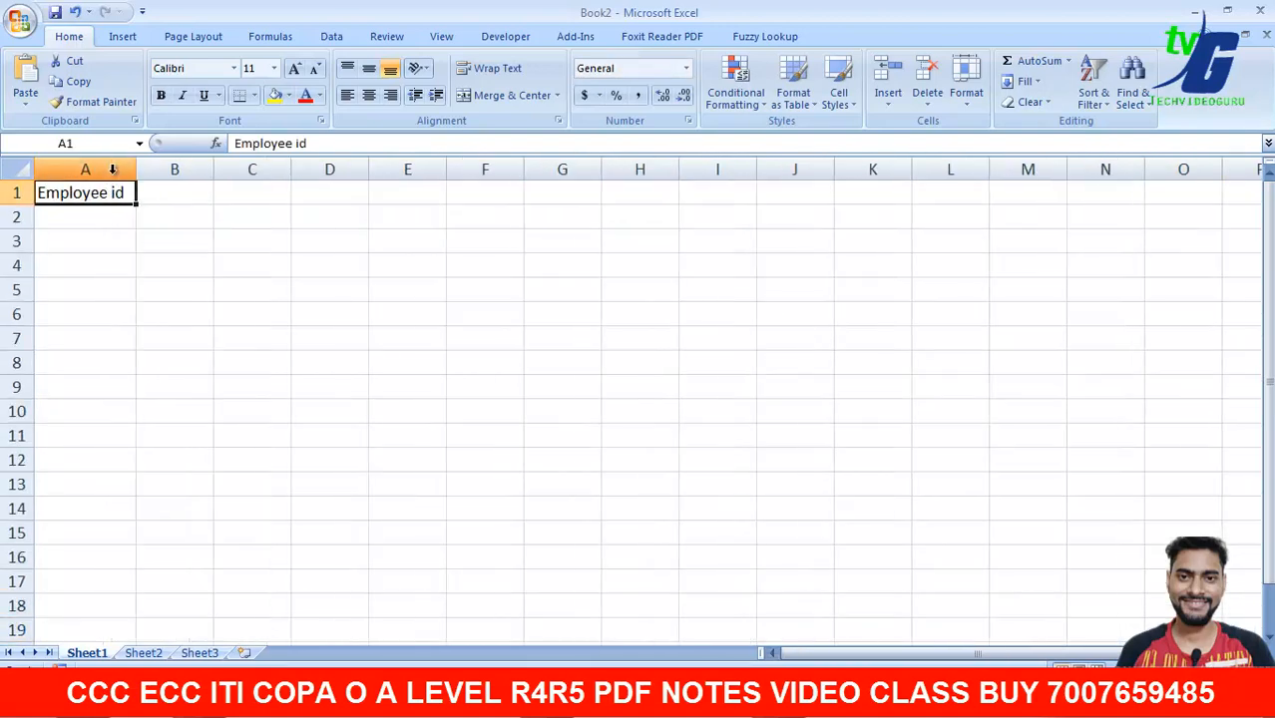
pyautogui.click(148, 217)
pyautogui.moveTo(136, 172)
pyautogui.mouseDown()
pyautogui.moveTo(258, 177)
pyautogui.moveTo(142, 178)
pyautogui.mouseUp()
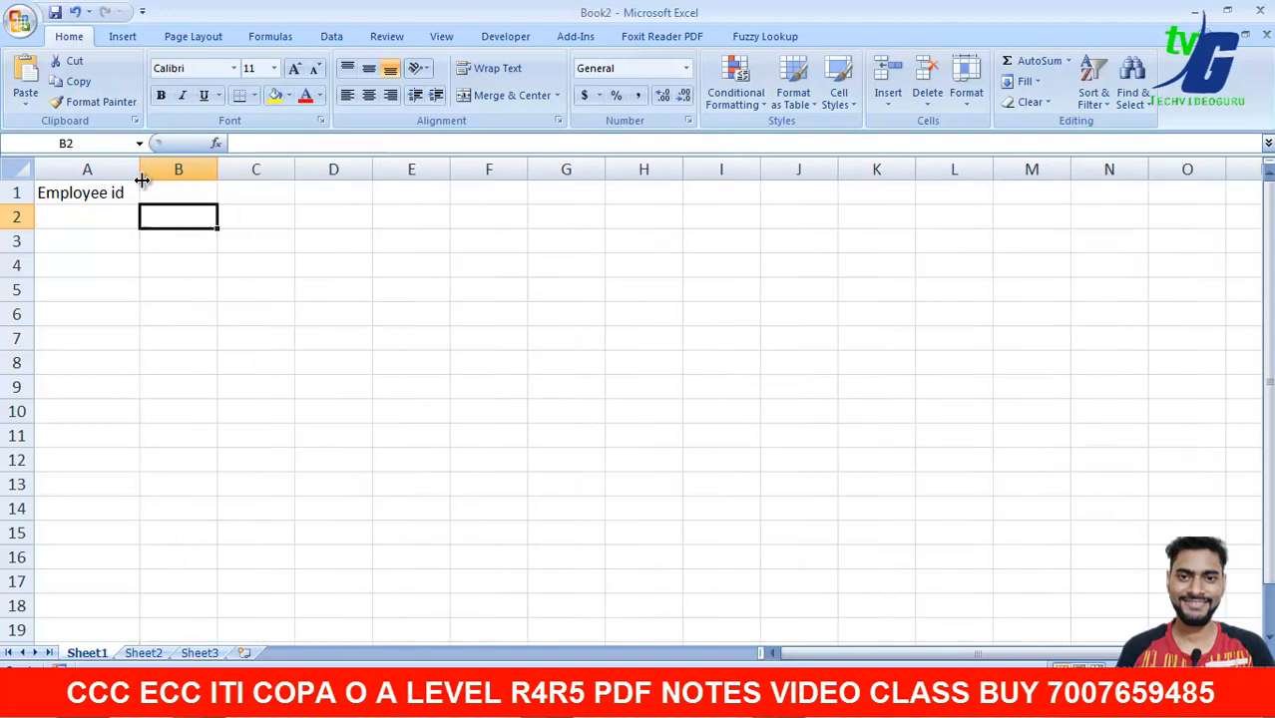
# - Enter the headings Name and Gender in cells B1 and C1
pyautogui.click(181, 191)
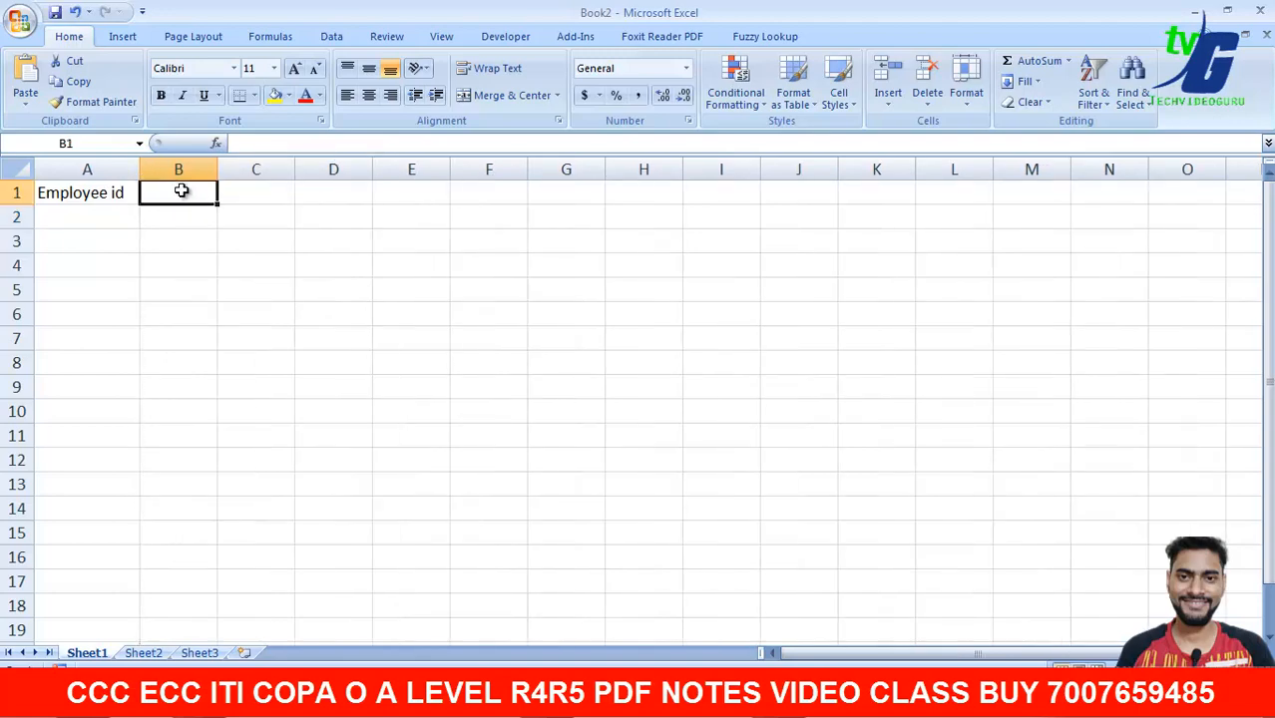
pyautogui.doubleClick(181, 191)
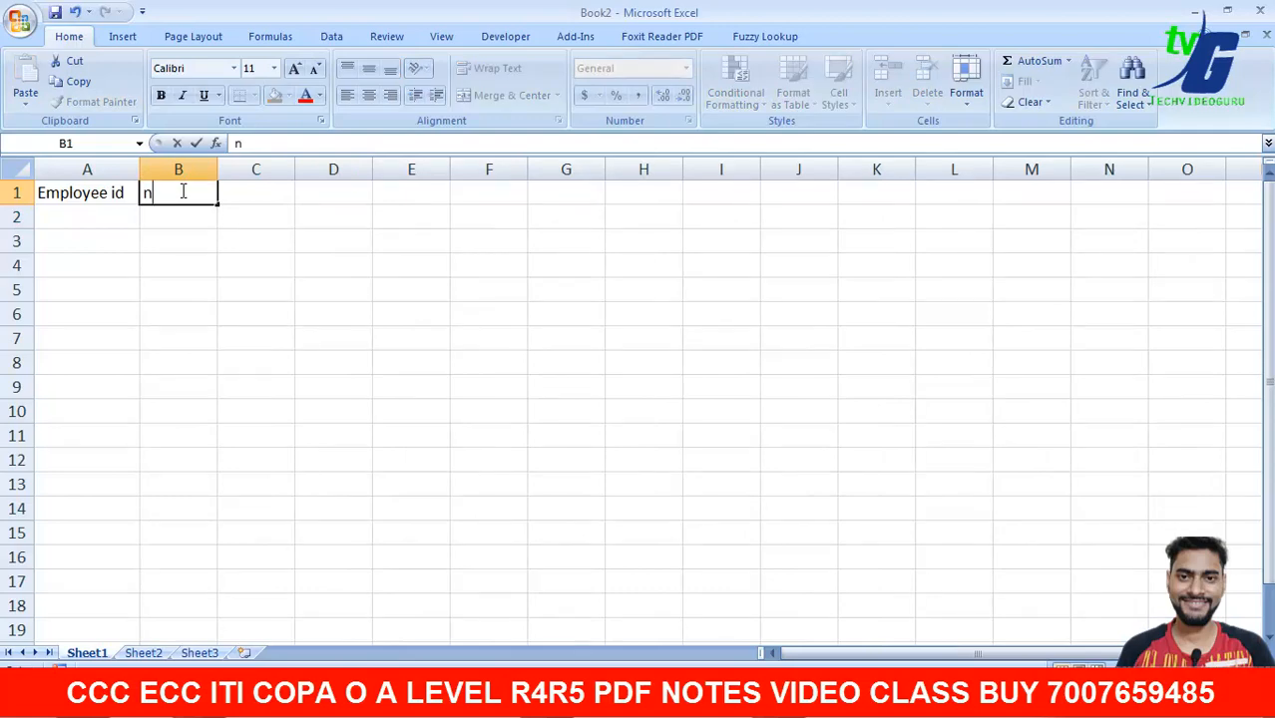
pyautogui.write('Name')
pyautogui.press('Tab')
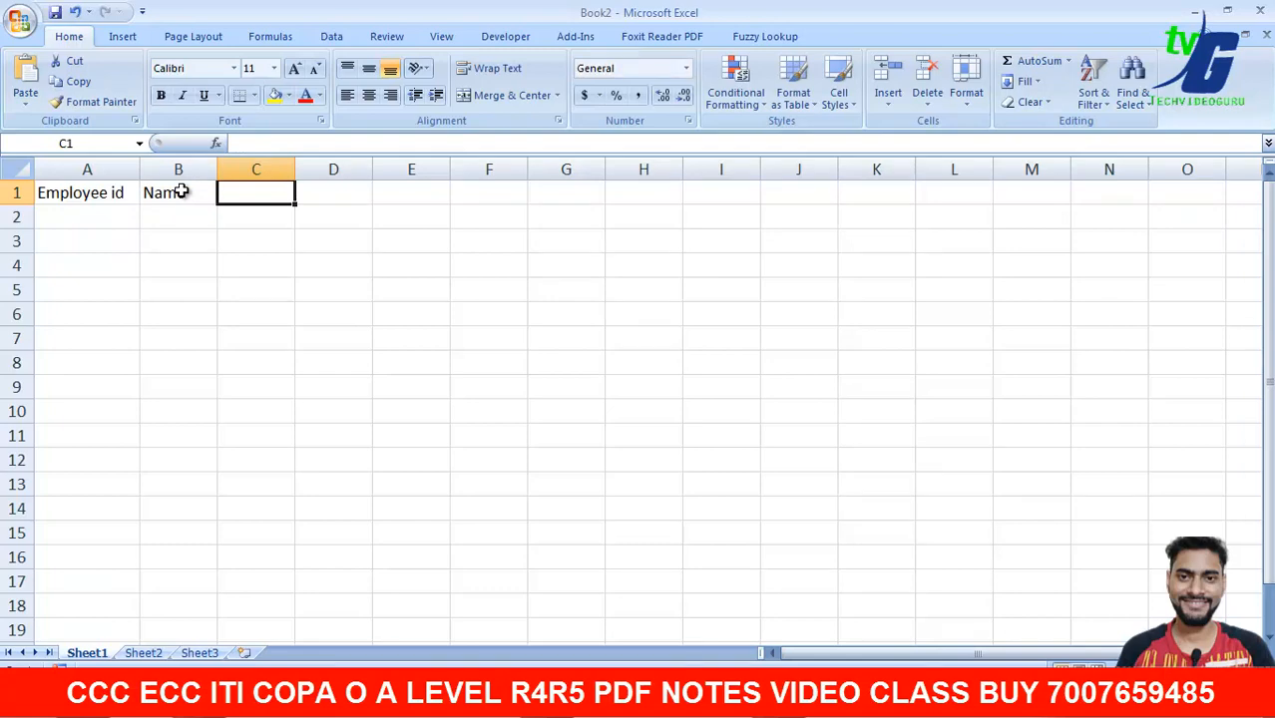
pyautogui.write('Ga')
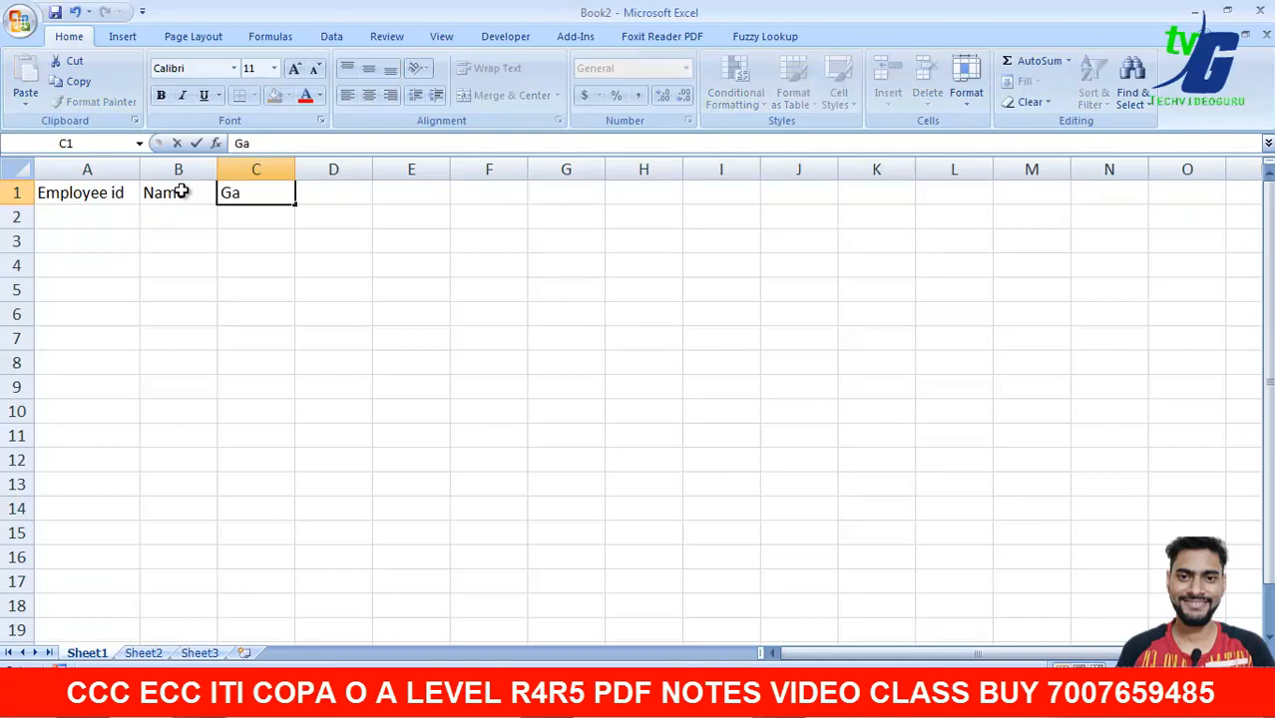
pyautogui.press('BackSpace')
pyautogui.write('ender')
pyautogui.press('Tab')
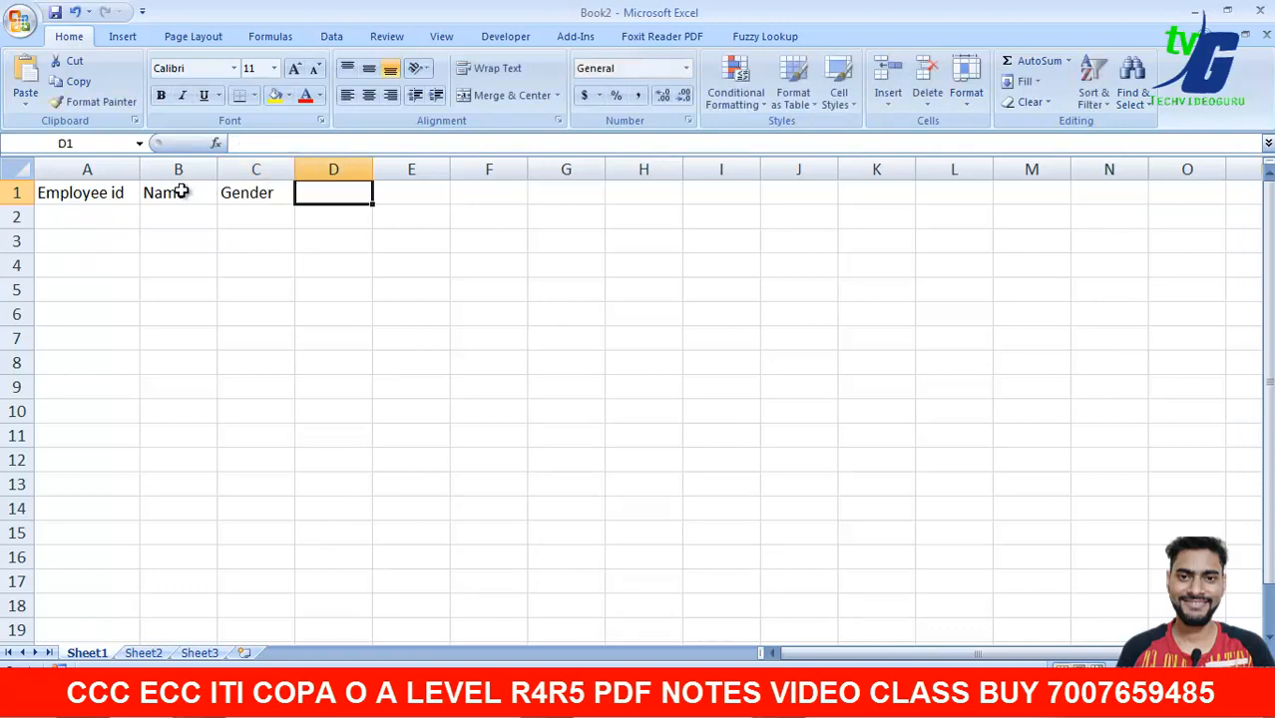
# - Enter Department in D1 and autofit column D to it
pyautogui.write('De')
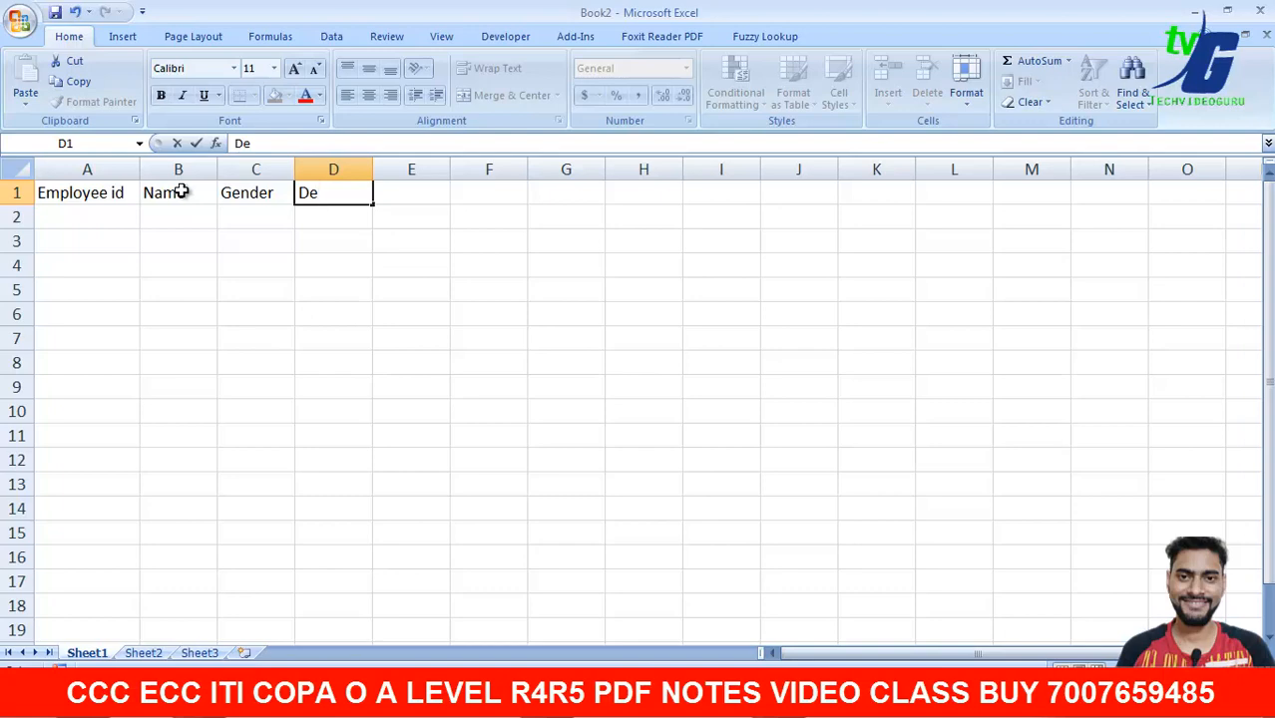
pyautogui.write('p')
pyautogui.write('artme')
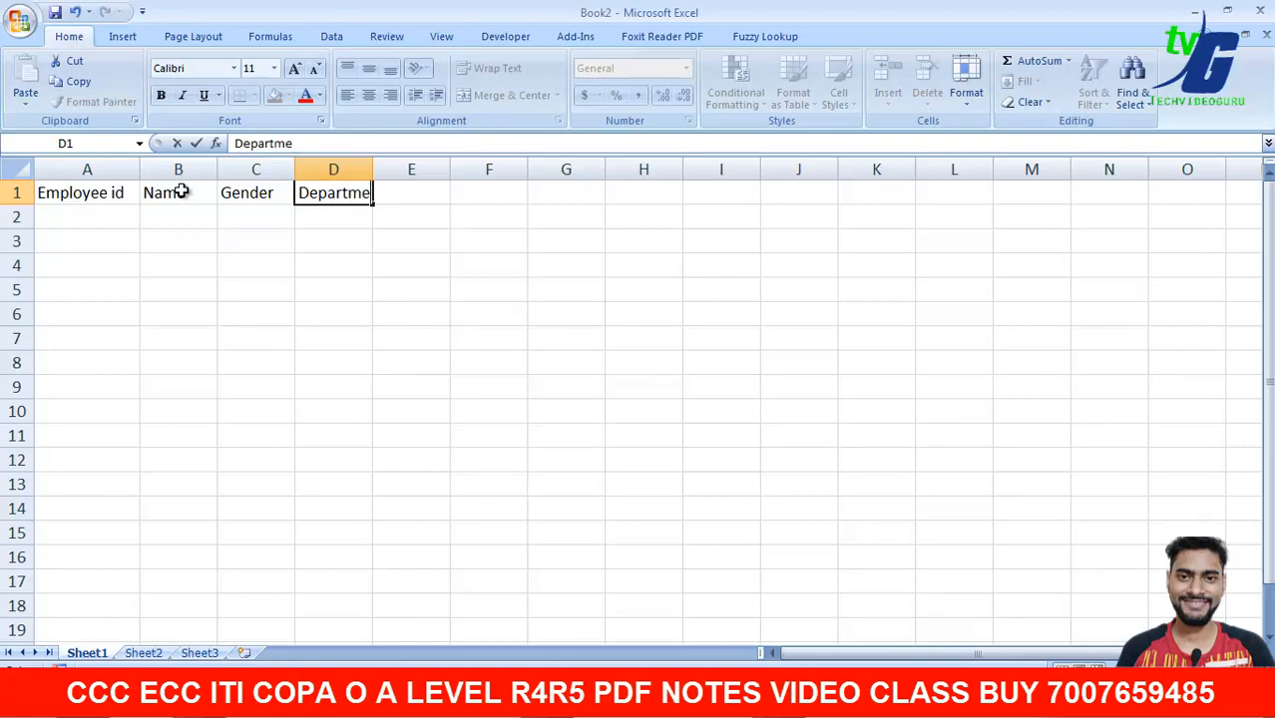
pyautogui.write('nt')
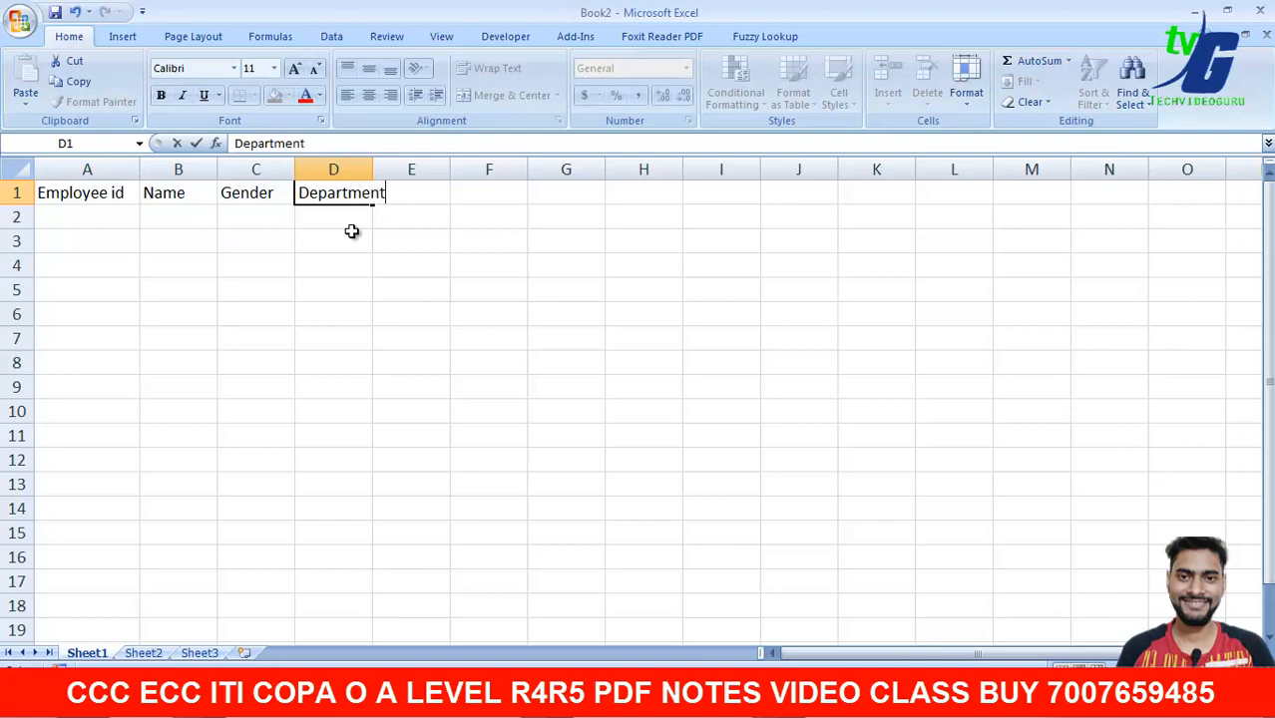
pyautogui.click(383, 218)
pyautogui.doubleClick(372, 170)
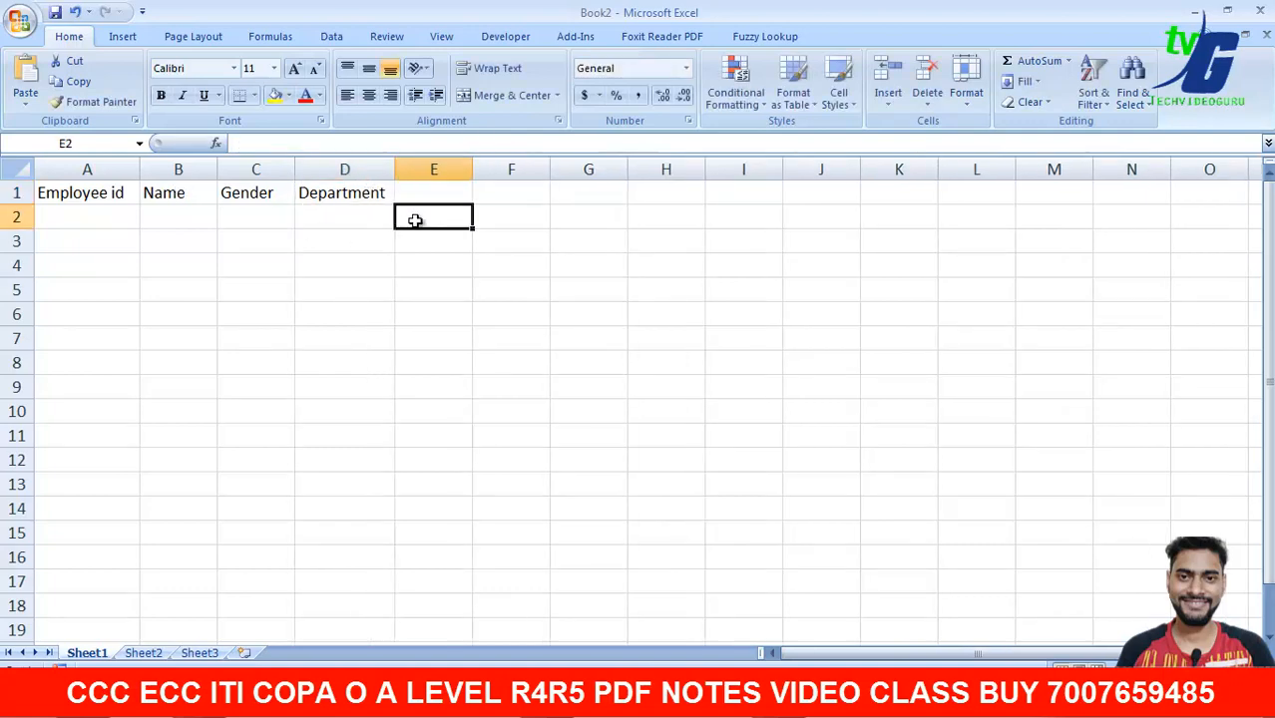
# - Enter the heading Salary in cell E1
pyautogui.click(389, 195)
pyautogui.click(413, 197)
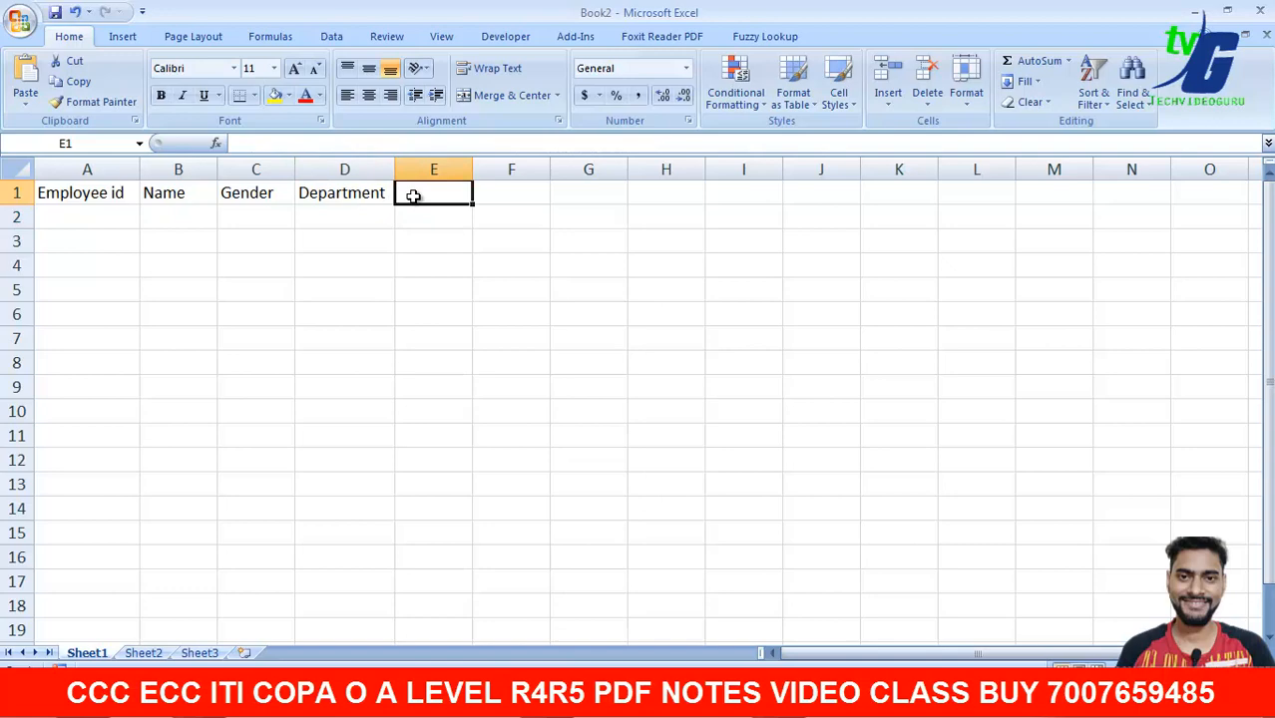
pyautogui.write('sal')
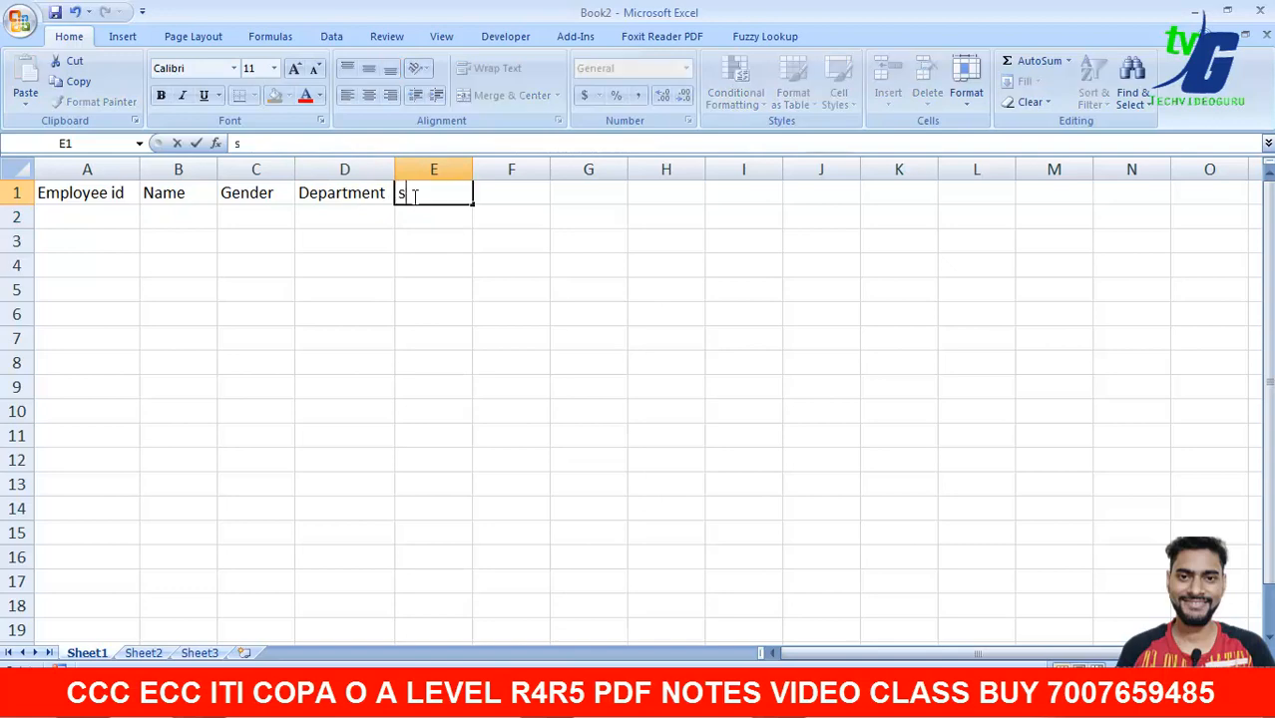
pyautogui.press('BackSpace')
pyautogui.press('BackSpace')
pyautogui.press('BackSpace')
pyautogui.write('Salary')
pyautogui.click(517, 194)
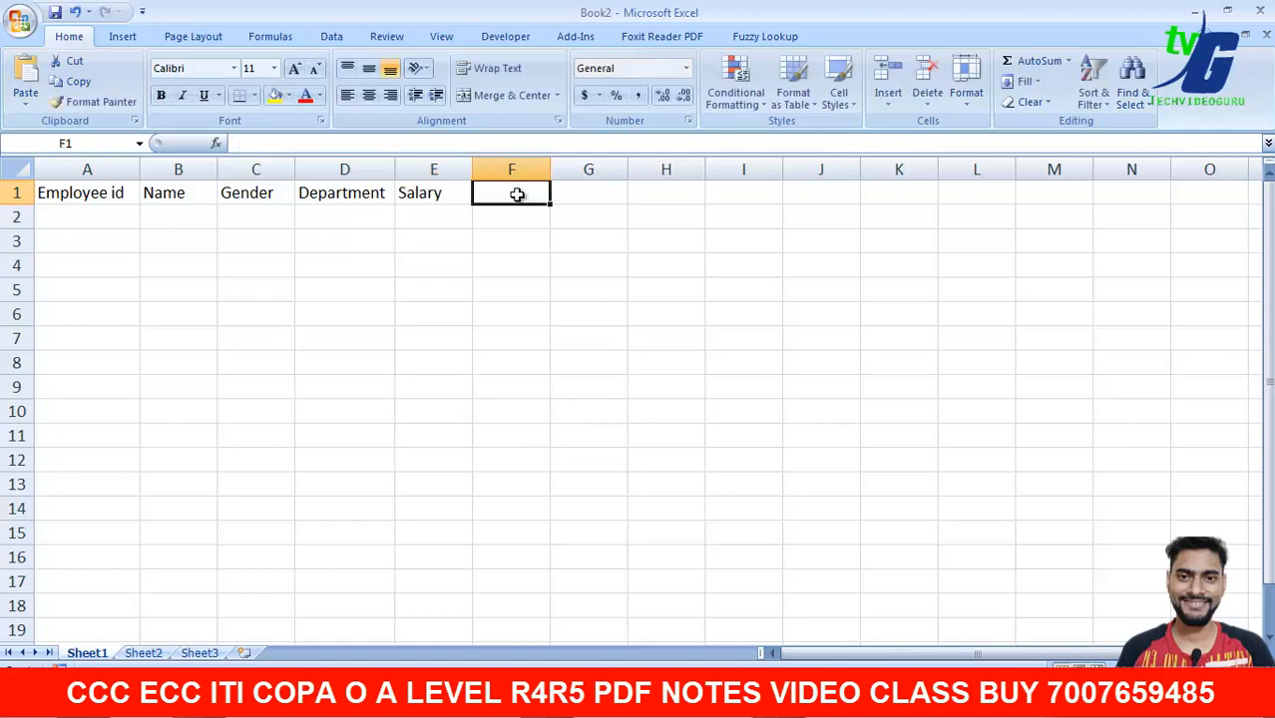
# - Enter the heading 'Joining Date' in cell F1
pyautogui.write('J')
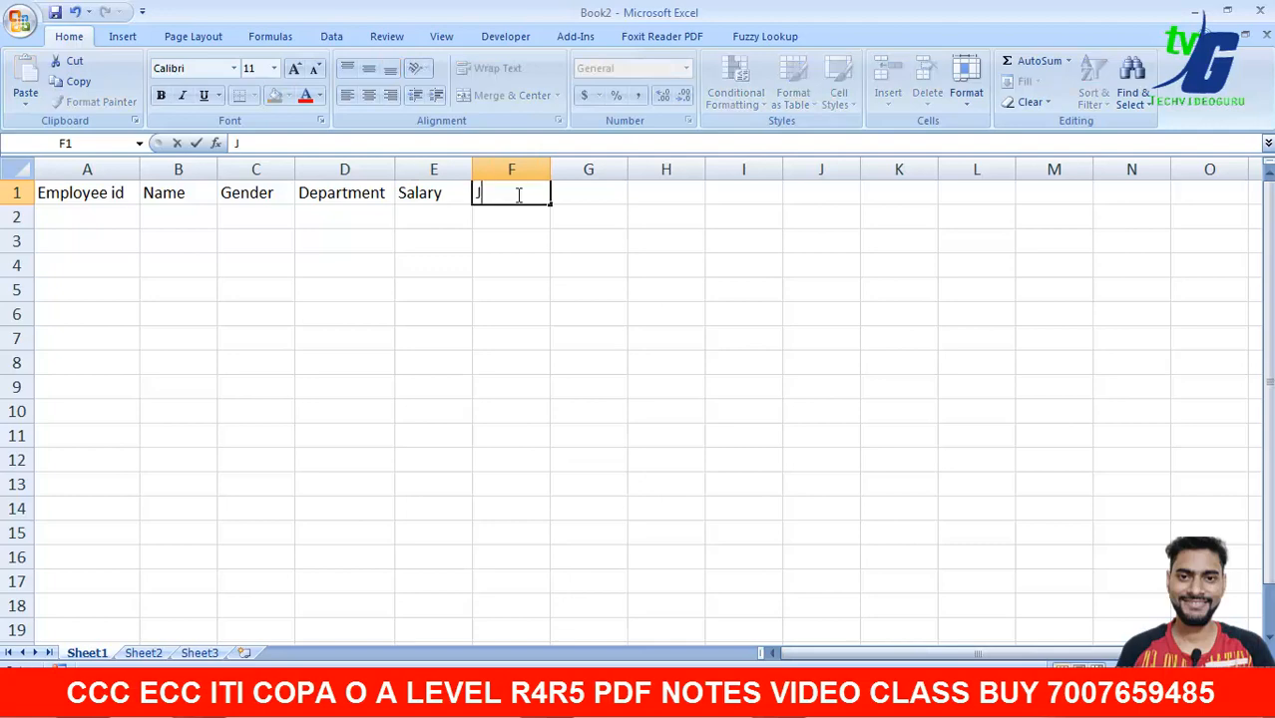
pyautogui.write('oin')
pyautogui.write('ing')
pyautogui.write('DA')
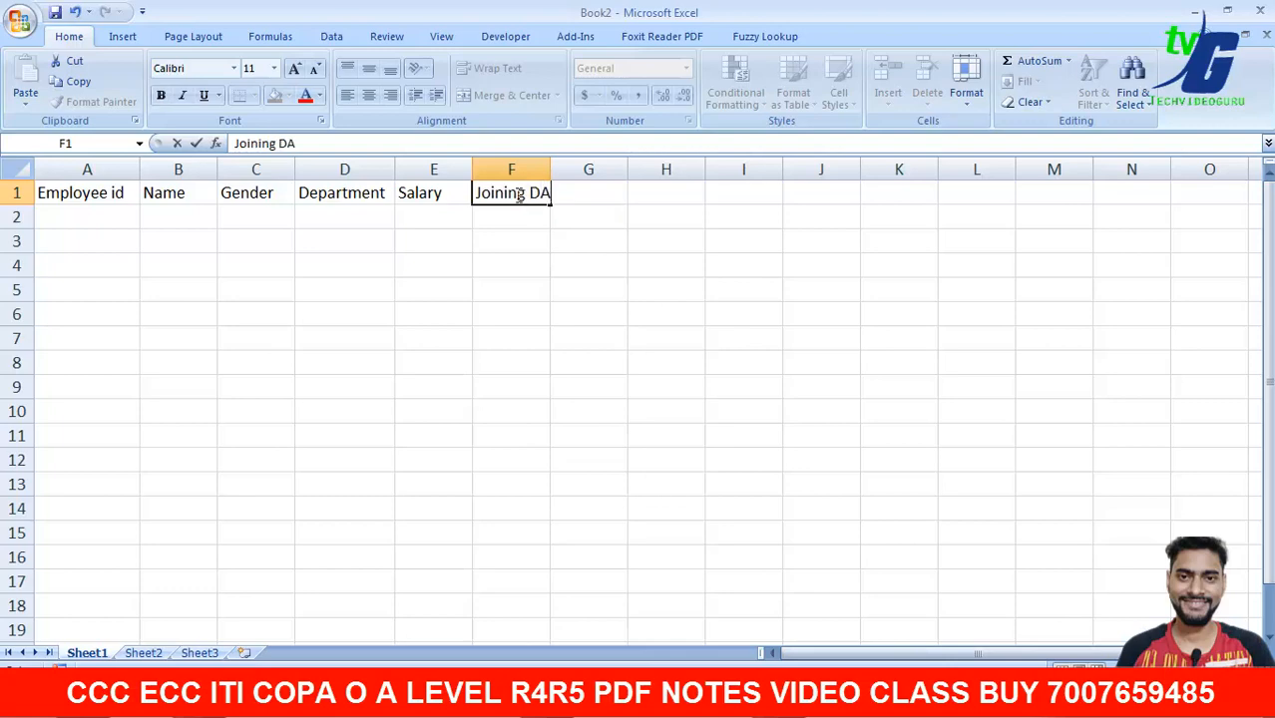
pyautogui.write('tw')
pyautogui.press('BackSpace')
pyautogui.press('BackSpace')
pyautogui.click(569, 220)
# - Drag column F wider until 'Joining Date' fits completely
pyautogui.click(545, 192)
pyautogui.moveTo(550, 175); pyautogui.dragTo(573, 174)
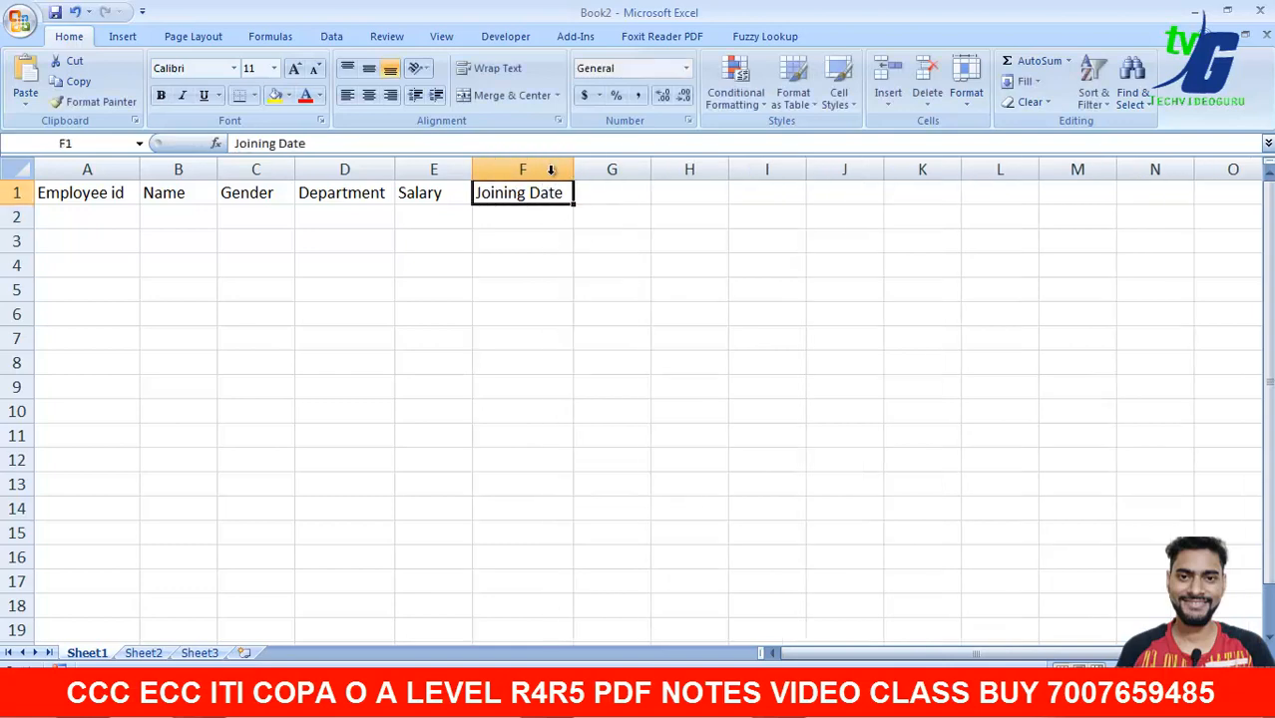
pyautogui.click(596, 195)
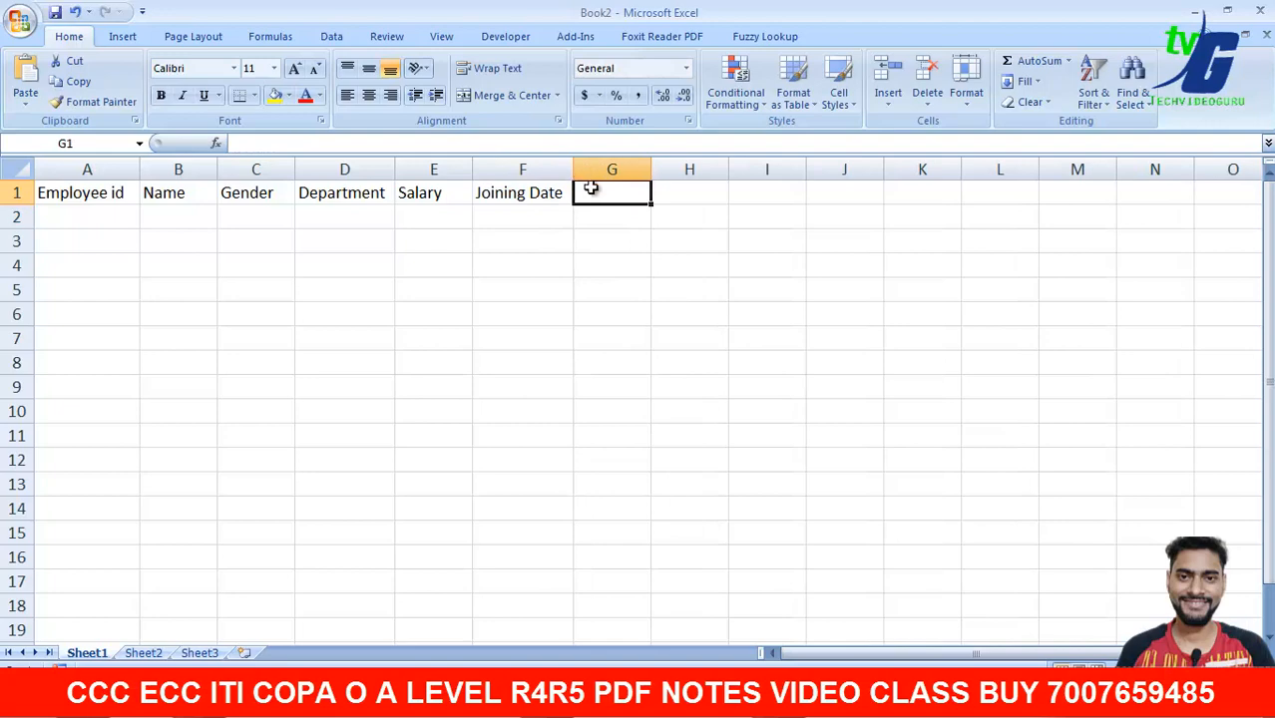
pyautogui.moveTo(573, 175); pyautogui.dragTo(590, 175)
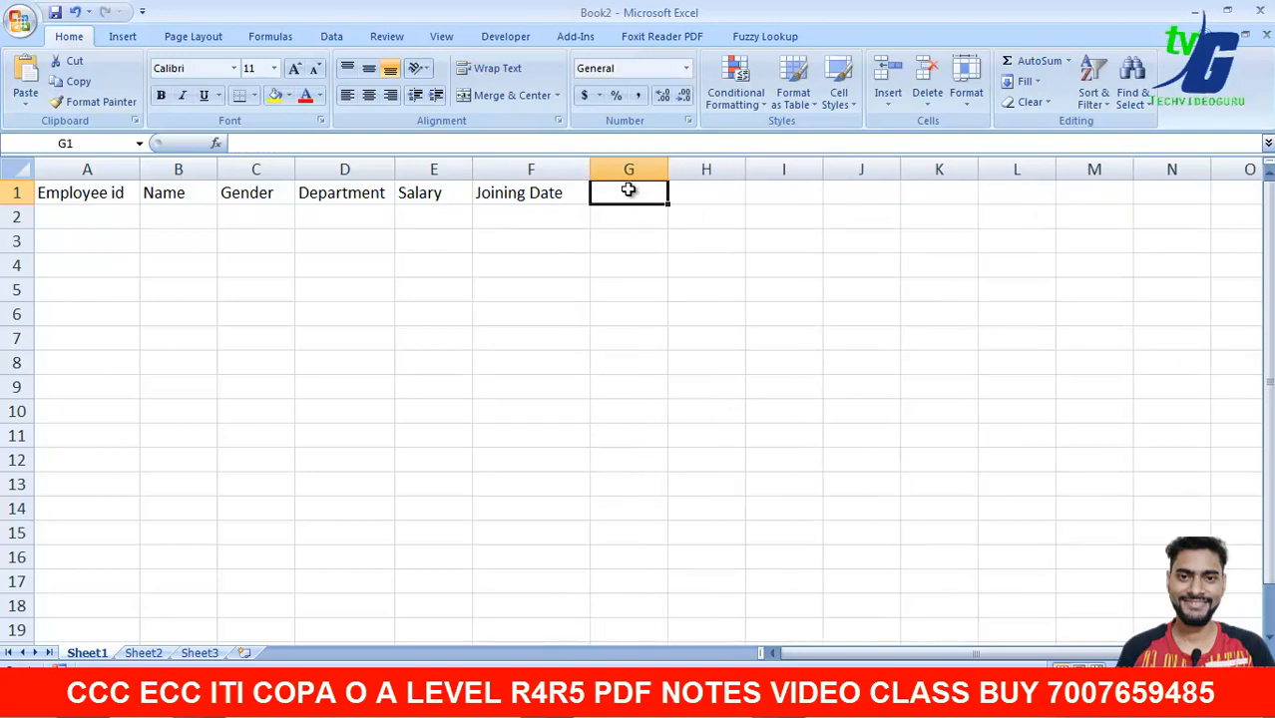
pyautogui.moveTo(474, 175); pyautogui.dragTo(478, 174)
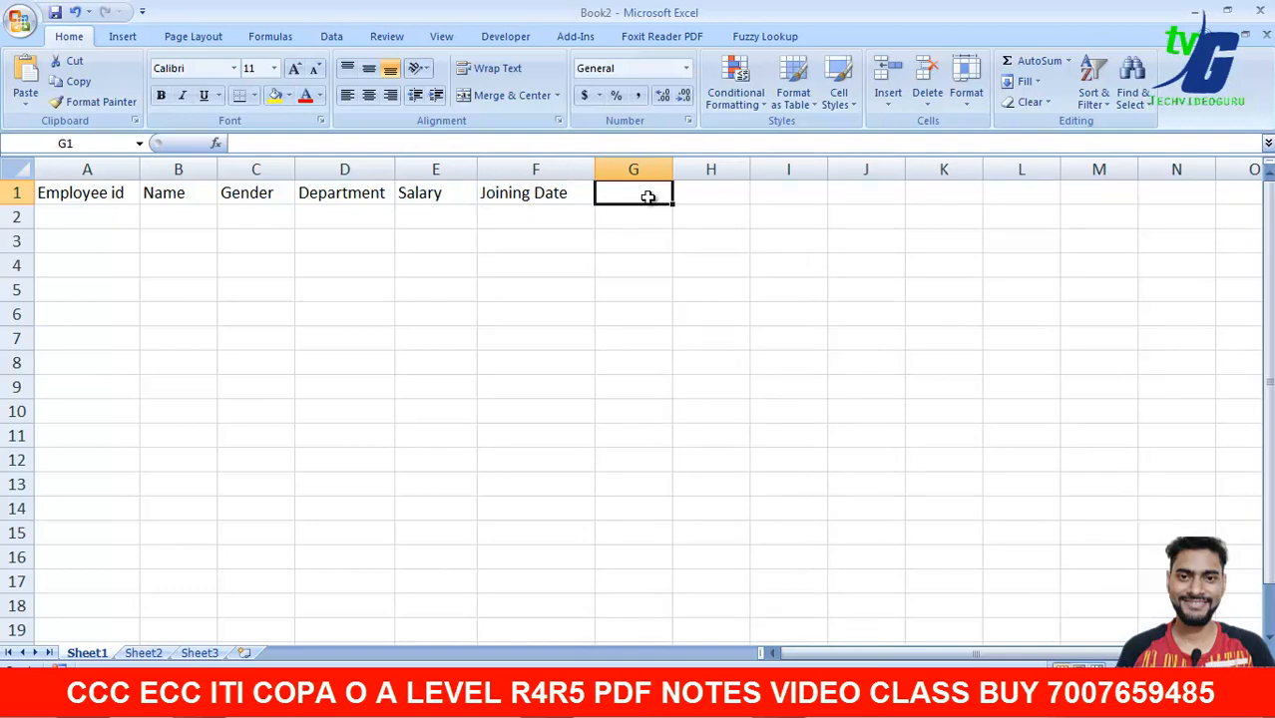
# - Enter the headings 'mobile no' and 'Address' in G1 and H1
pyautogui.write('mobile')
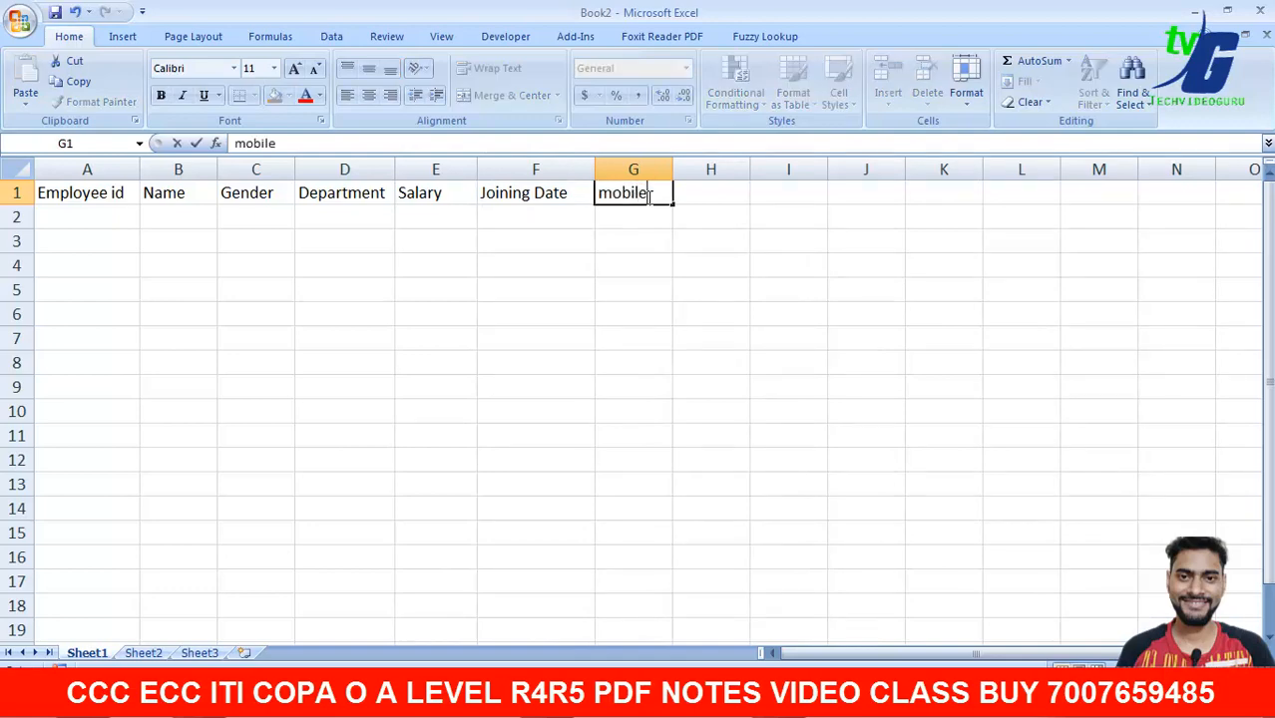
pyautogui.write(' no')
pyautogui.press('Tab')
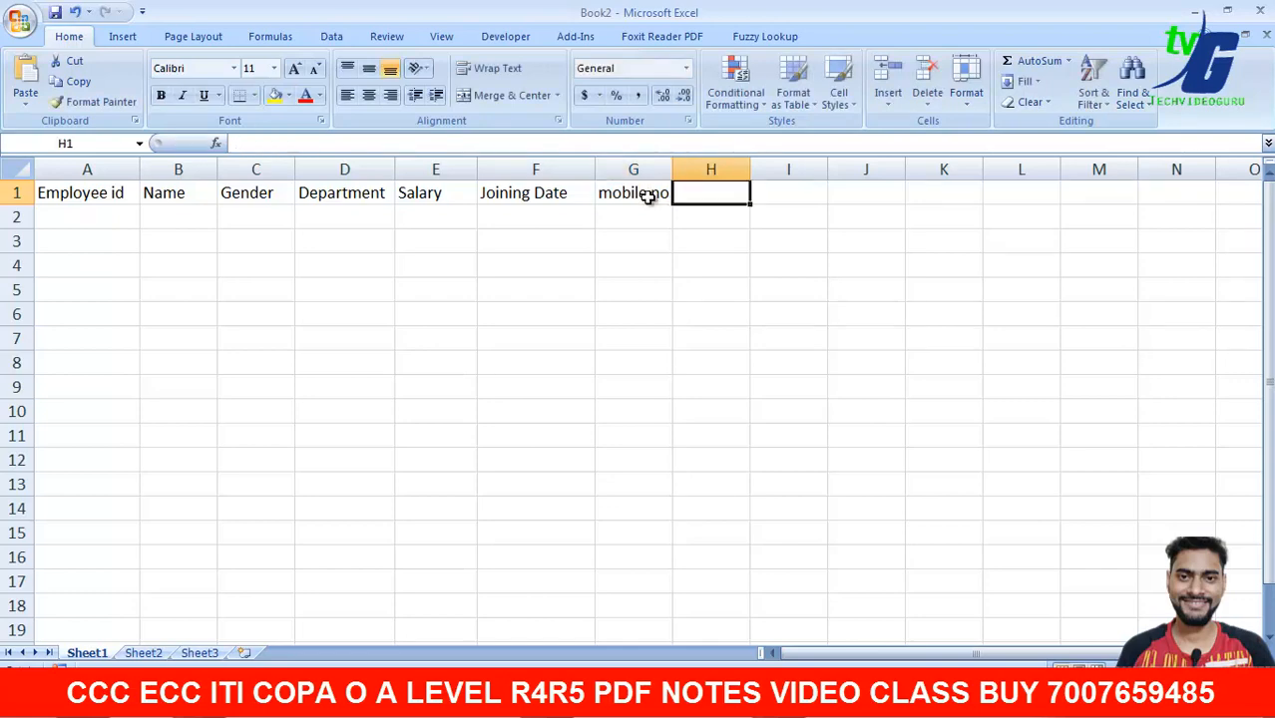
pyautogui.write('Address')
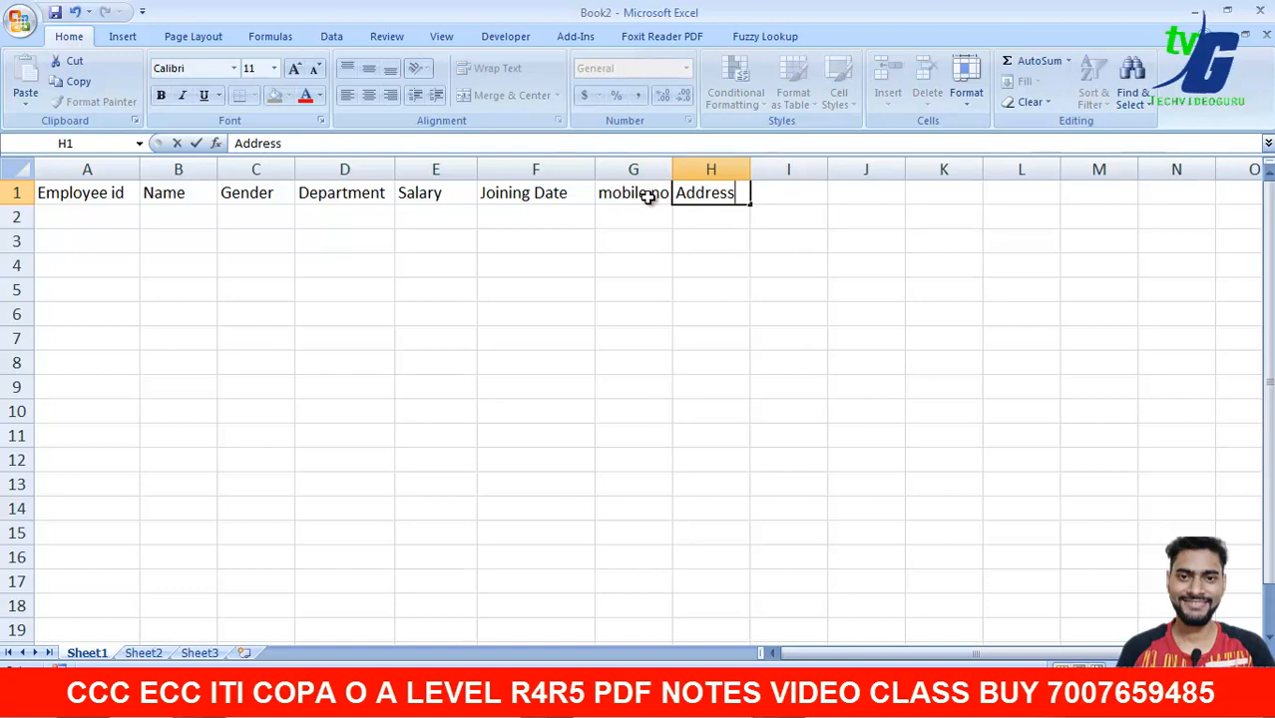
pyautogui.press('Tab')
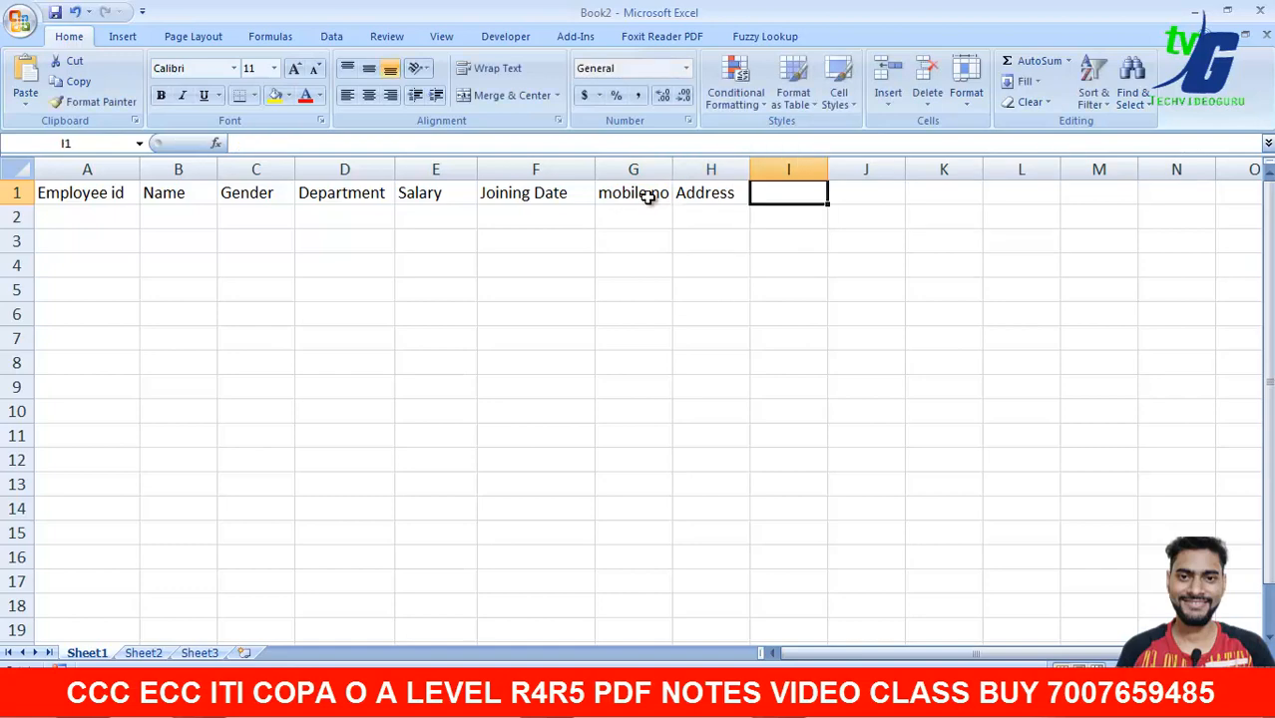
# - Enter 'Aaadhar number' in I1 and widen column I to fit it
pyautogui.write('A')
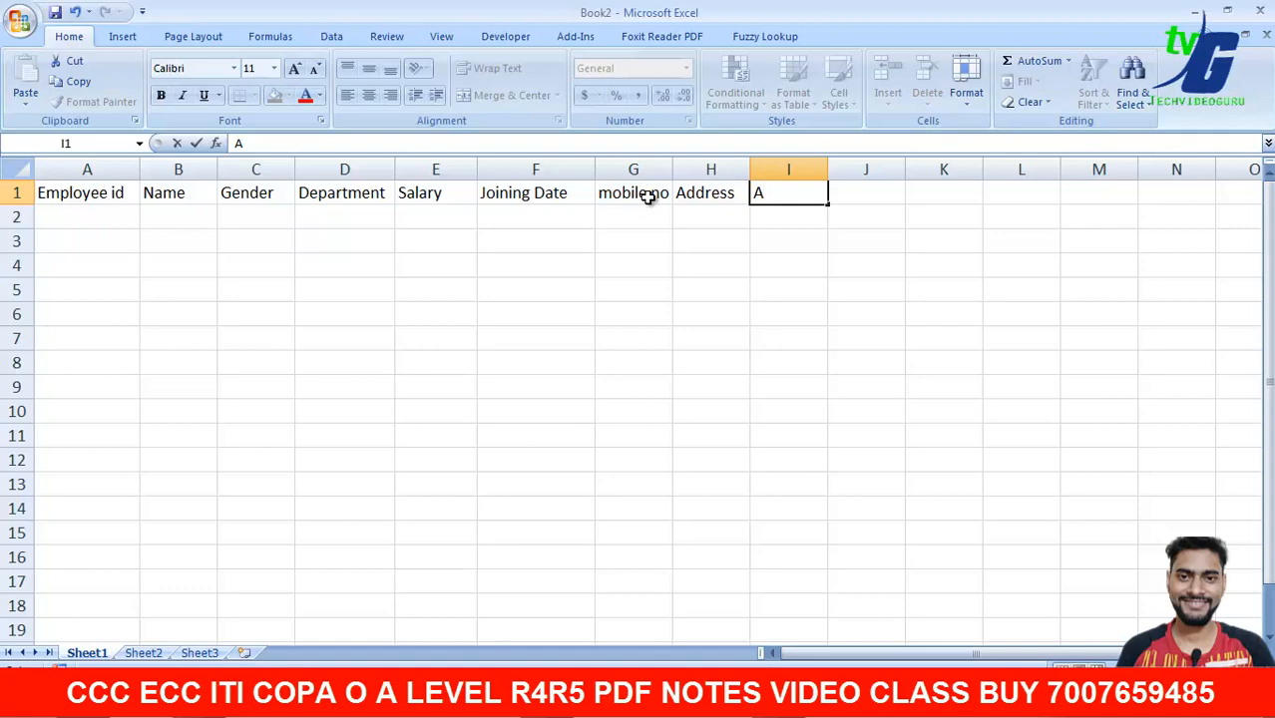
pyautogui.write('aadhar nym')
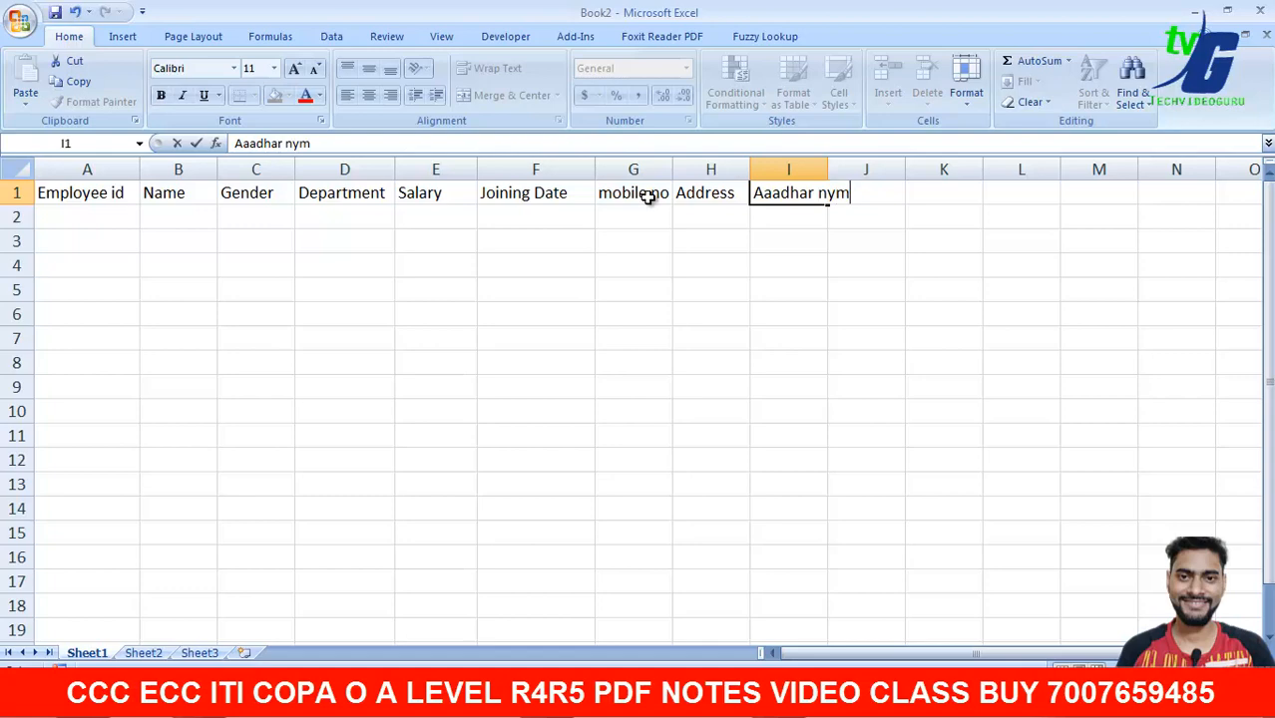
pyautogui.write('ber')
pyautogui.press('BackSpace')
pyautogui.press('BackSpace')
pyautogui.press('BackSpace')
pyautogui.press('BackSpace')
pyautogui.press('BackSpace')
pyautogui.write('umber')
pyautogui.click(838, 281)
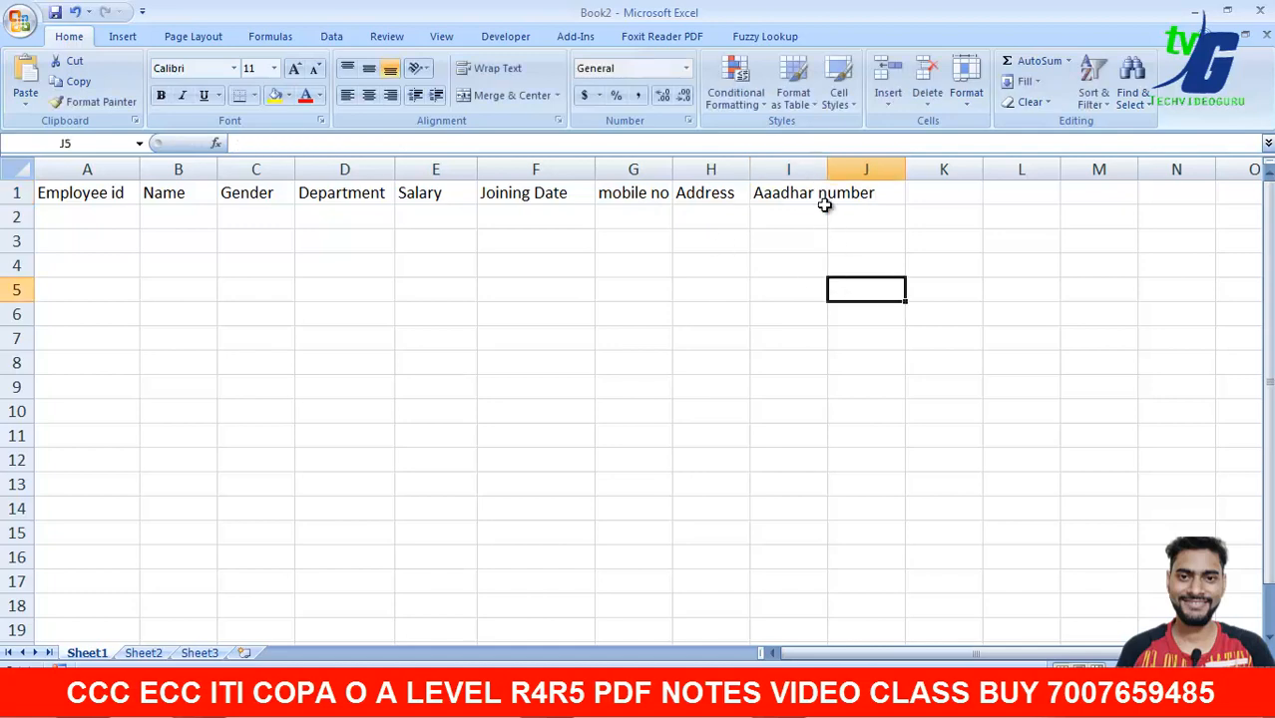
pyautogui.click(833, 199)
pyautogui.moveTo(830, 162); pyautogui.dragTo(915, 170)
pyautogui.moveTo(917, 304); pyautogui.dragTo(917, 329)
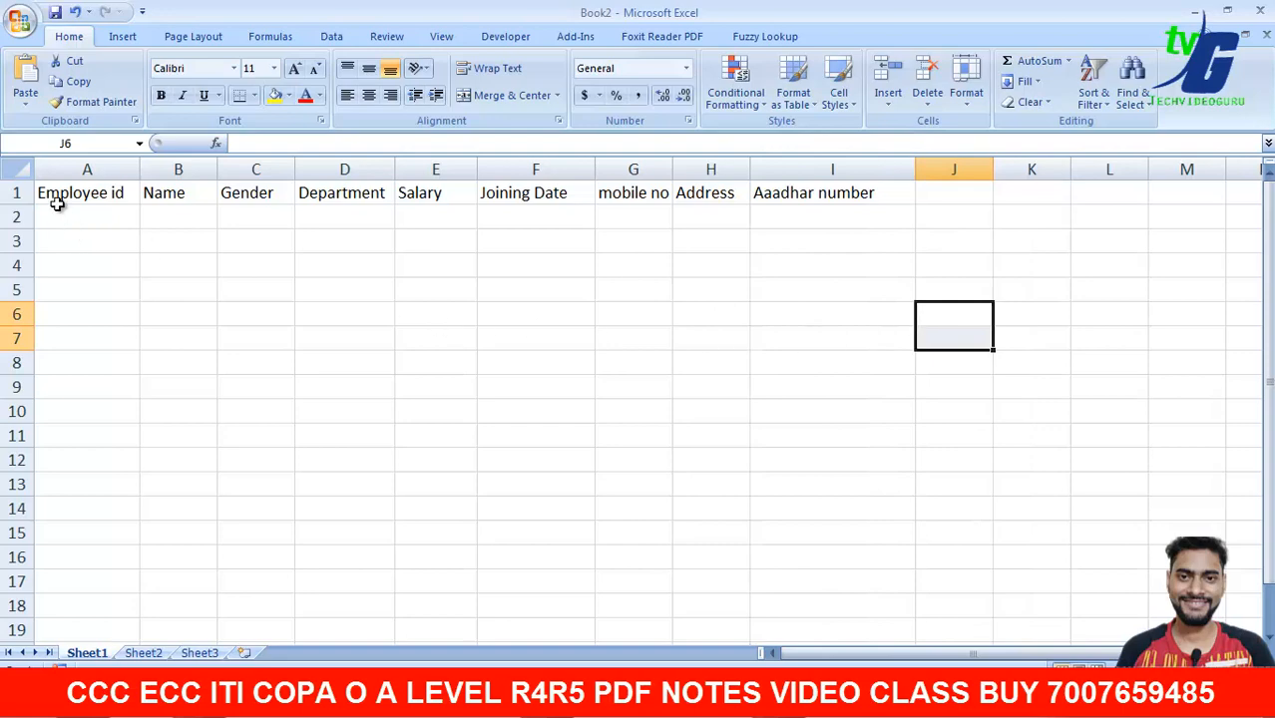
# - Make A1:I1 bold and centred, with all borders and a yellow fill
pyautogui.moveTo(48, 196); pyautogui.dragTo(806, 201)
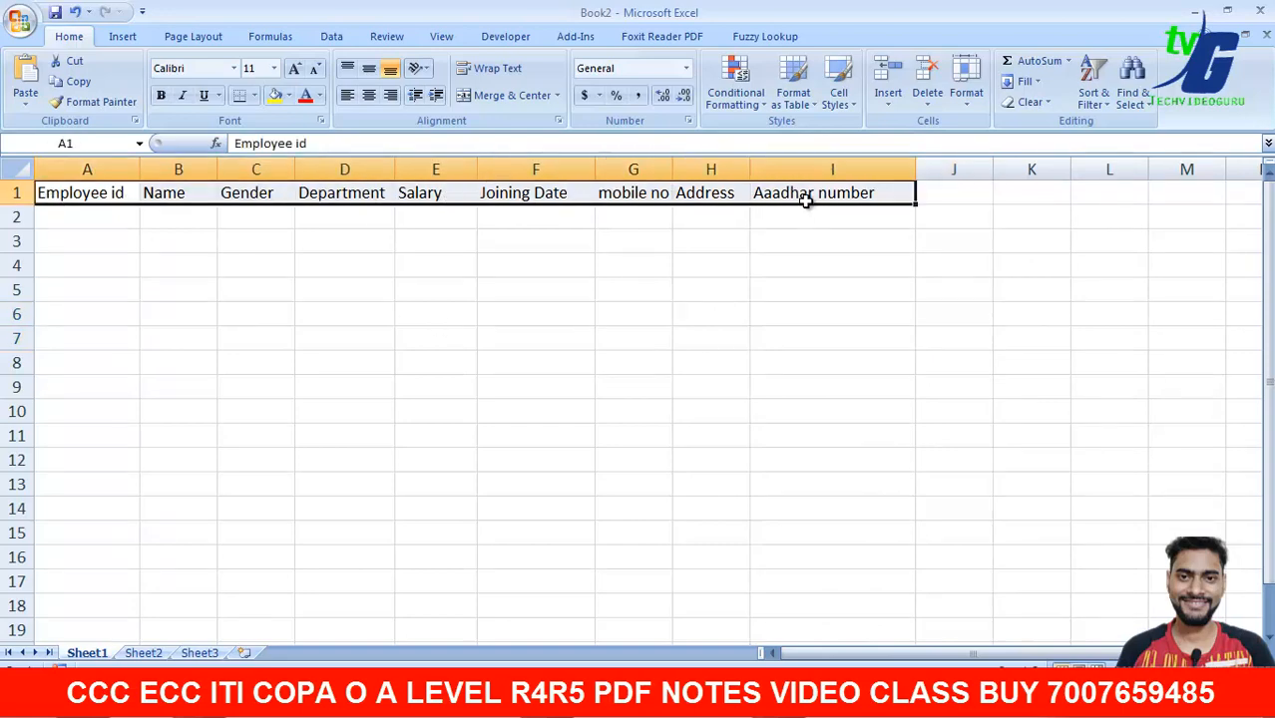
pyautogui.click(163, 96)
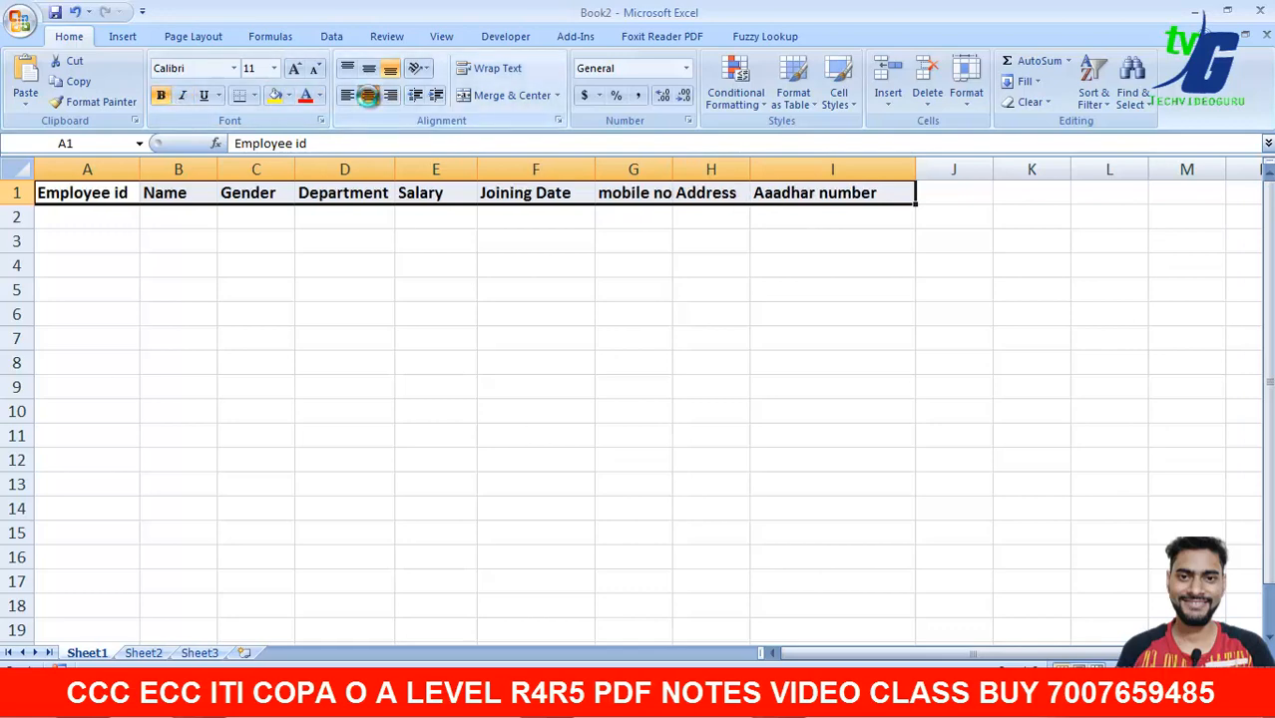
pyautogui.click(368, 94)
pyautogui.click(218, 95)
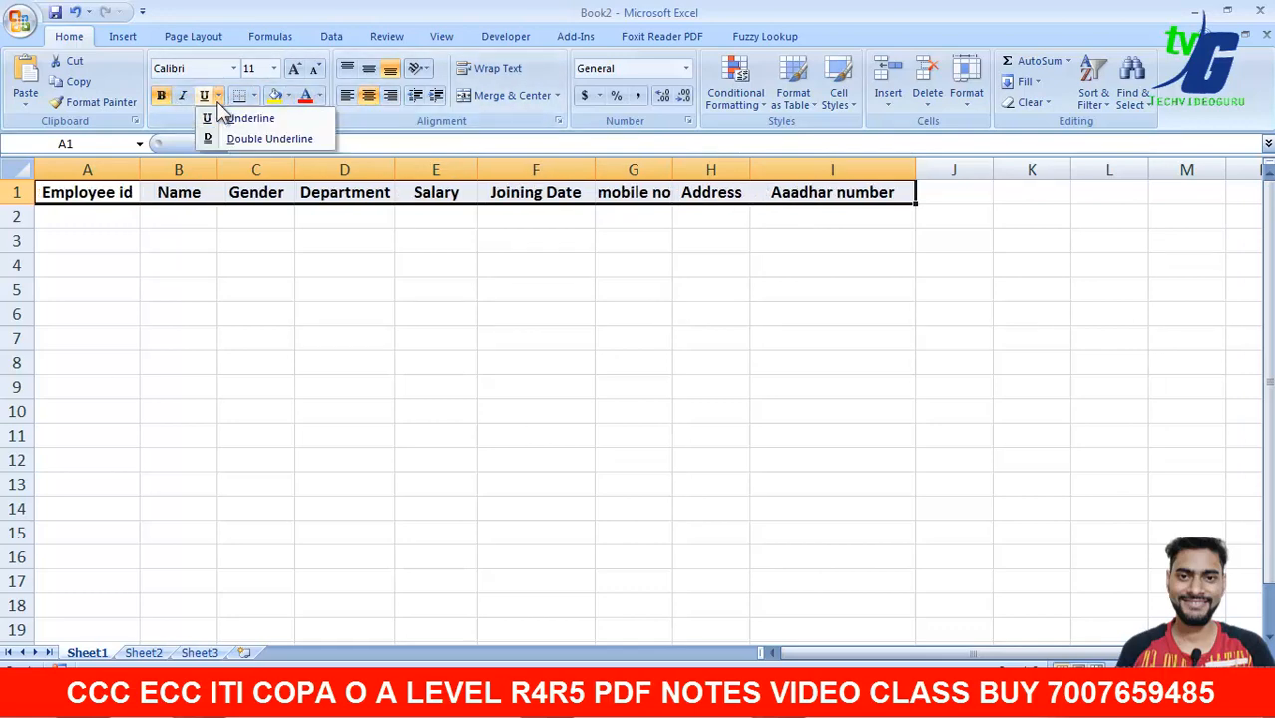
pyautogui.click(257, 96)
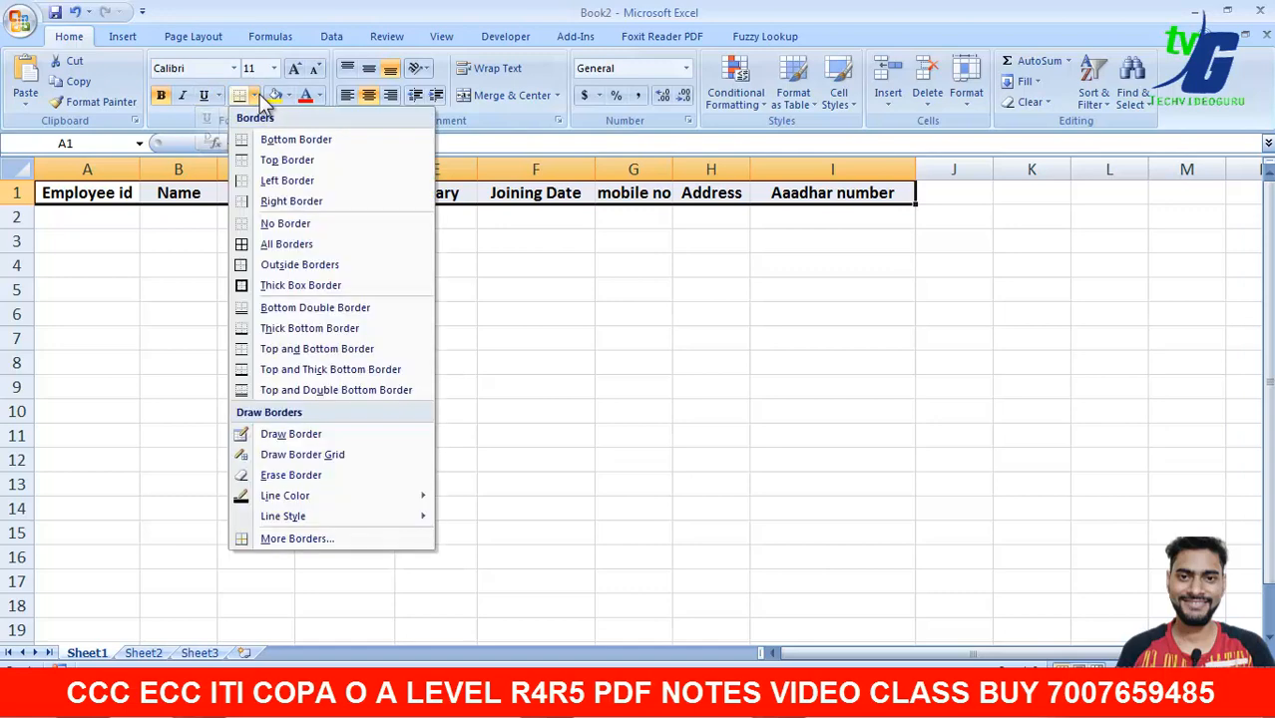
pyautogui.click(270, 251)
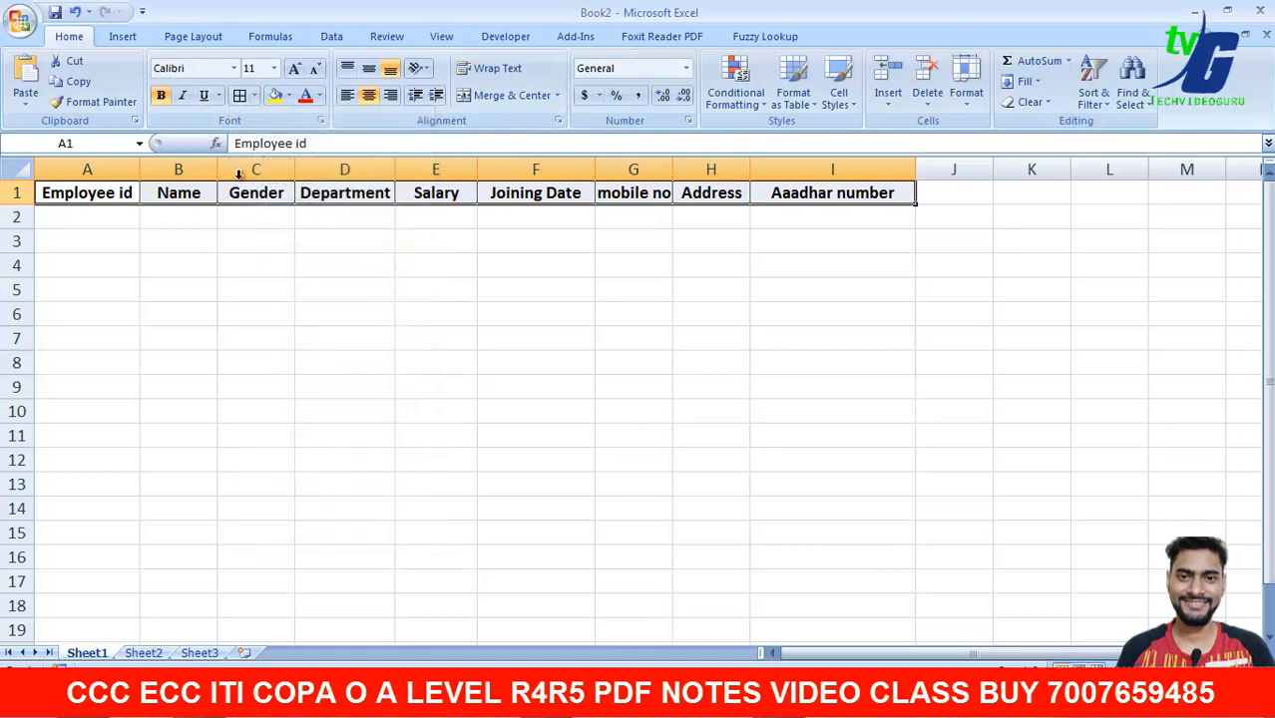
pyautogui.click(288, 96)
pyautogui.click(316, 232)
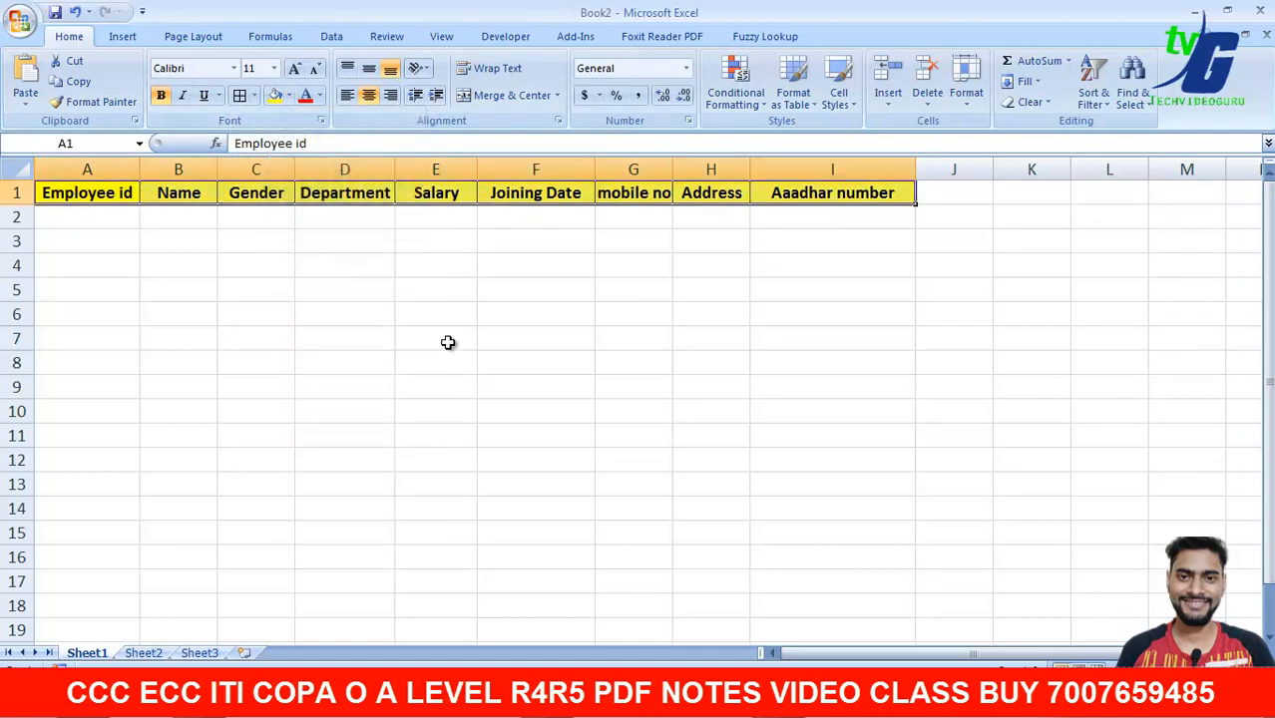
pyautogui.click(446, 342)
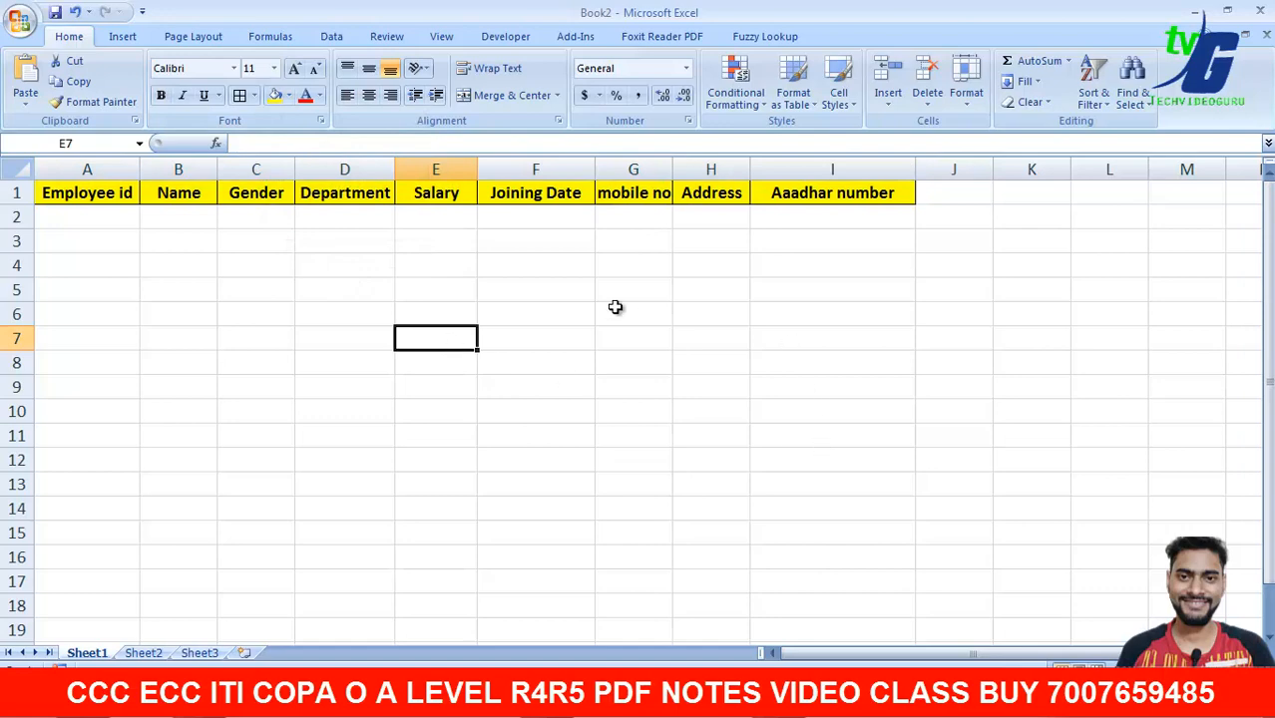
# - Enlarge the A1:I1 header text by one size, to 12 point
pyautogui.click(108, 196)
pyautogui.moveTo(107, 197); pyautogui.dragTo(763, 195)
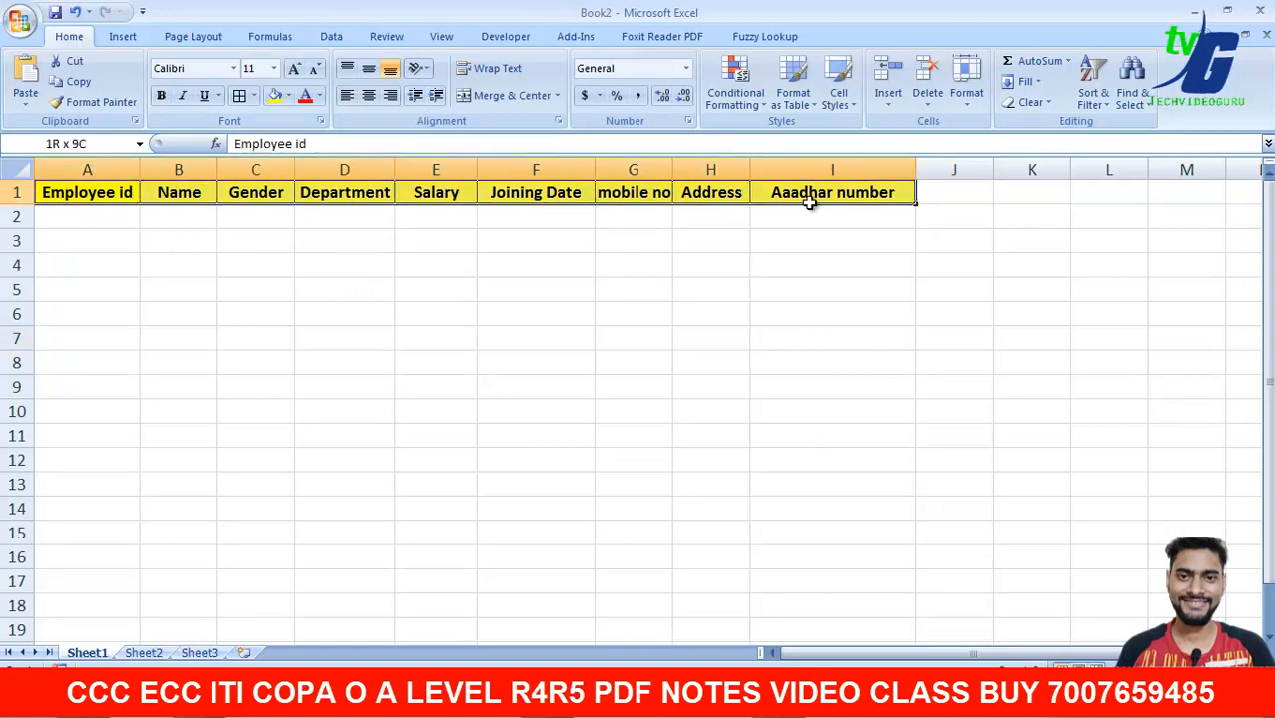
pyautogui.click(297, 70)
pyautogui.click(296, 70)
pyautogui.click(297, 70)
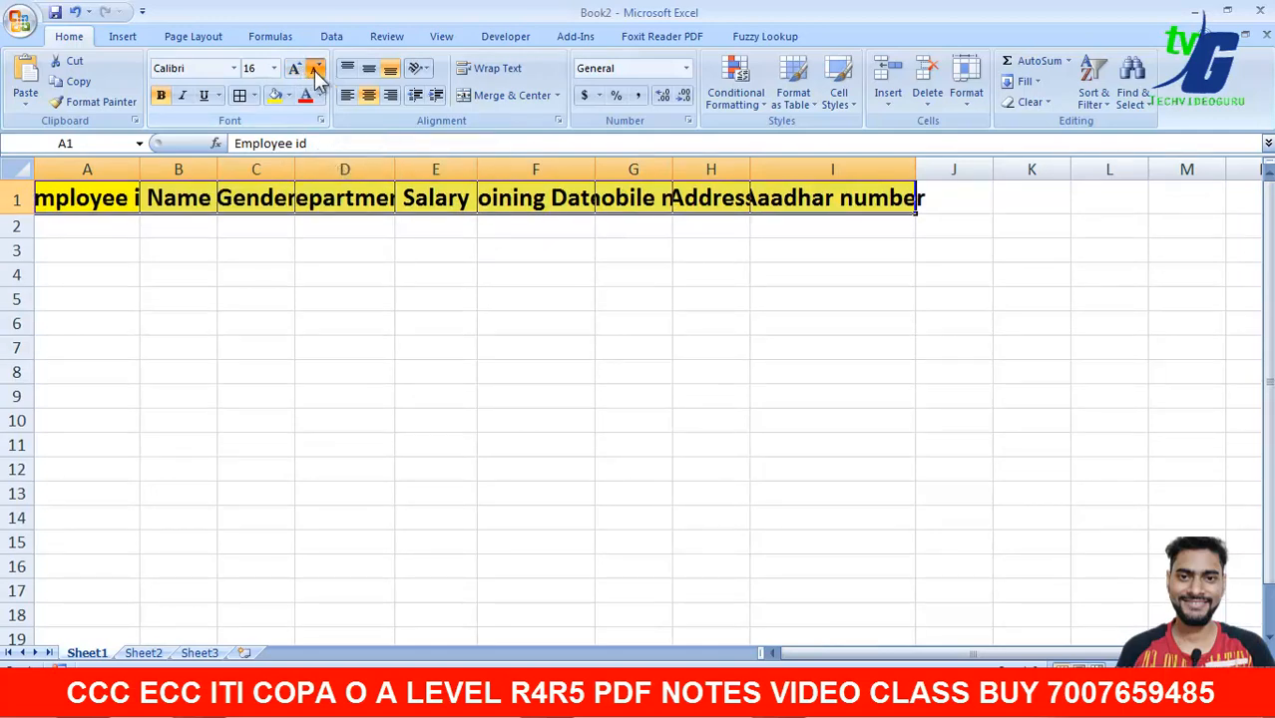
pyautogui.click(315, 70)
pyautogui.click(315, 70)
pyautogui.click(316, 69)
pyautogui.click(297, 70)
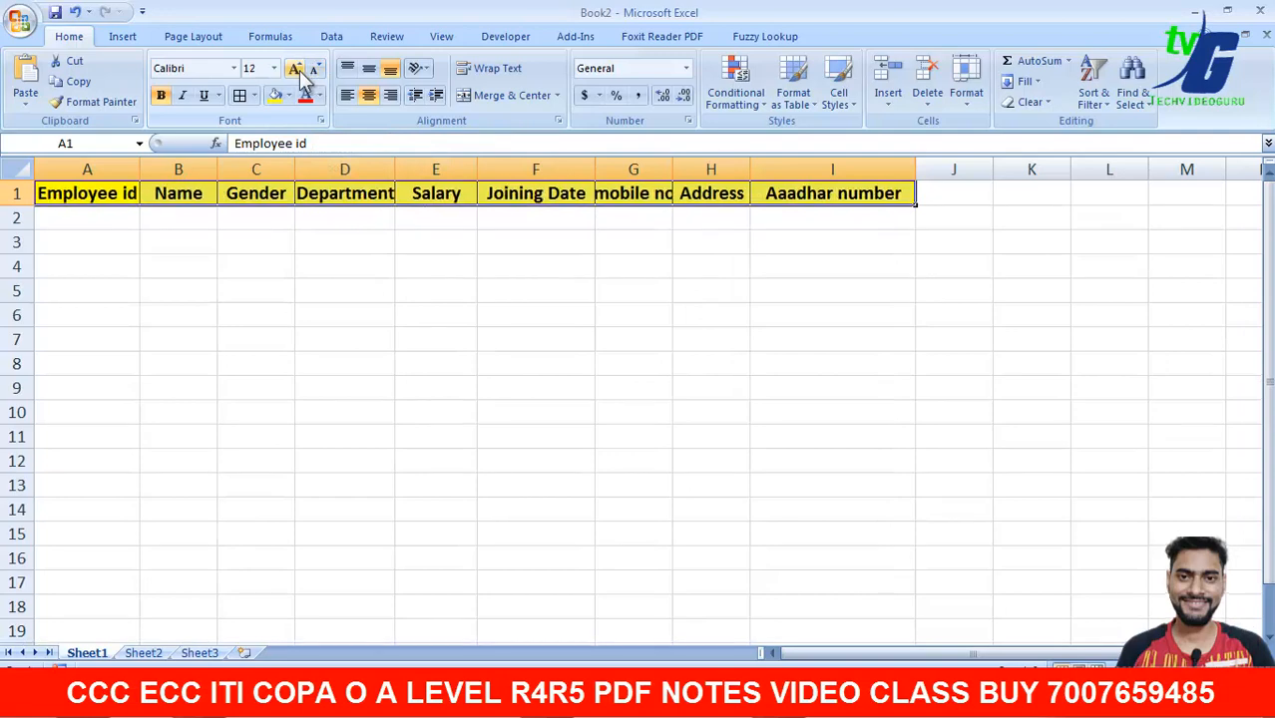
pyautogui.click(345, 314)
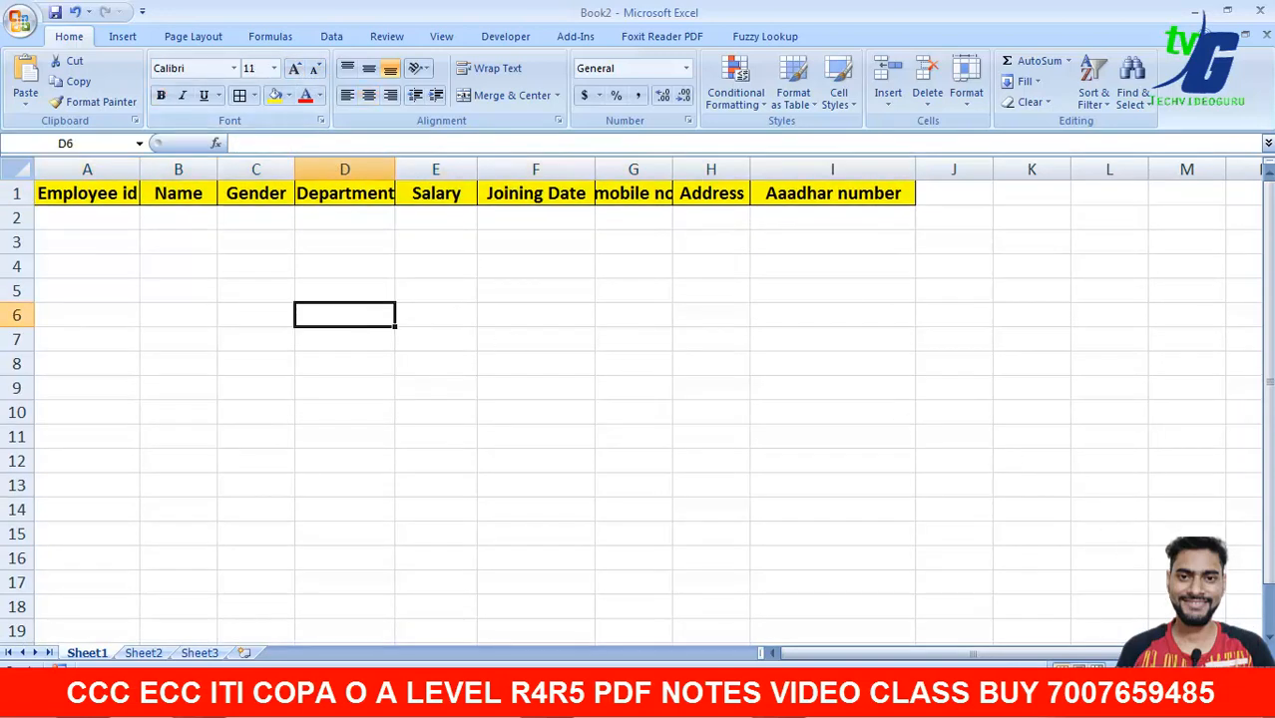
# - Adjust the worksheet zoom and select cell A2
pyautogui.click(1254, 671)
pyautogui.click(1254, 671)
pyautogui.click(1254, 672)
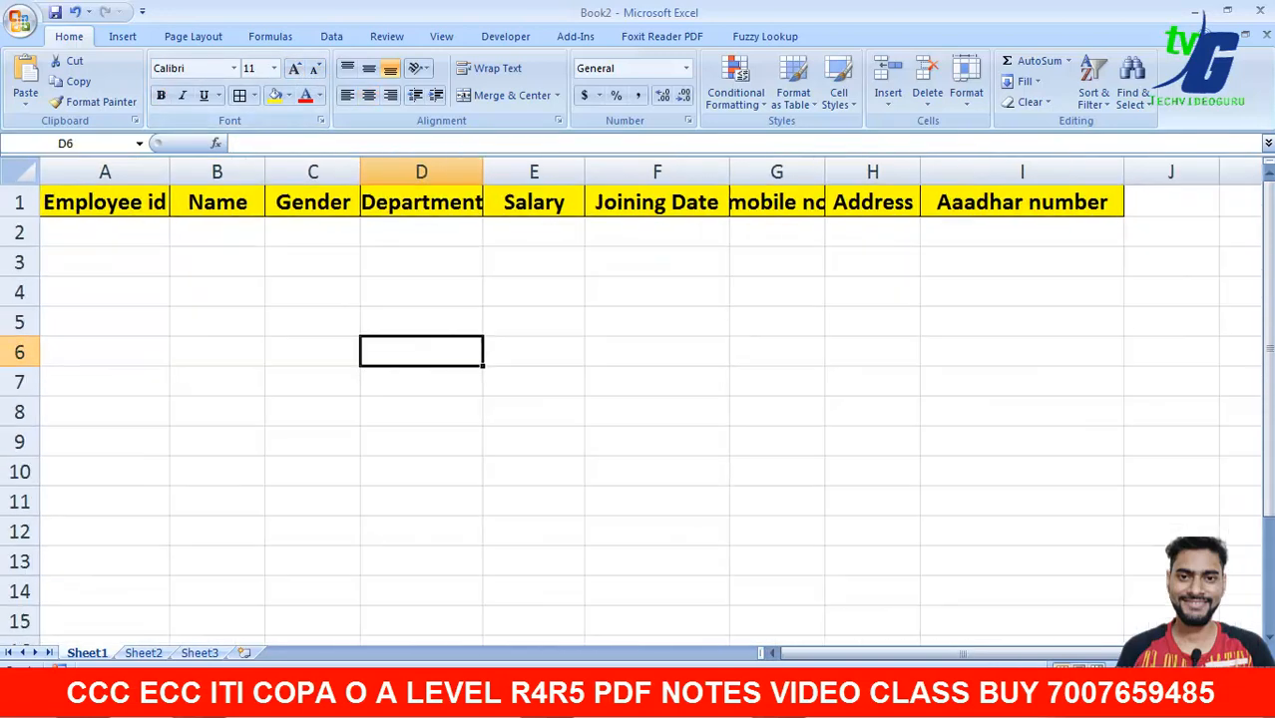
pyautogui.click(1254, 672)
pyautogui.click(1139, 671)
pyautogui.click(1140, 672)
pyautogui.click(778, 457)
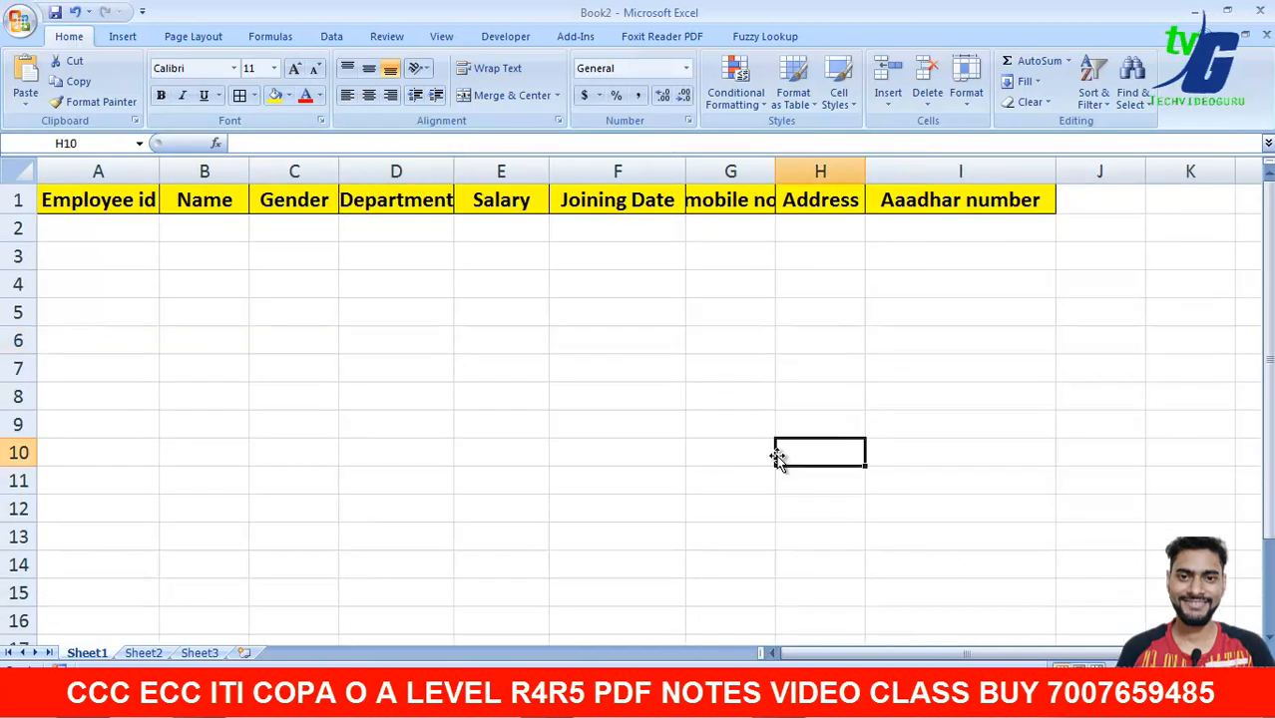
pyautogui.click(96, 245)
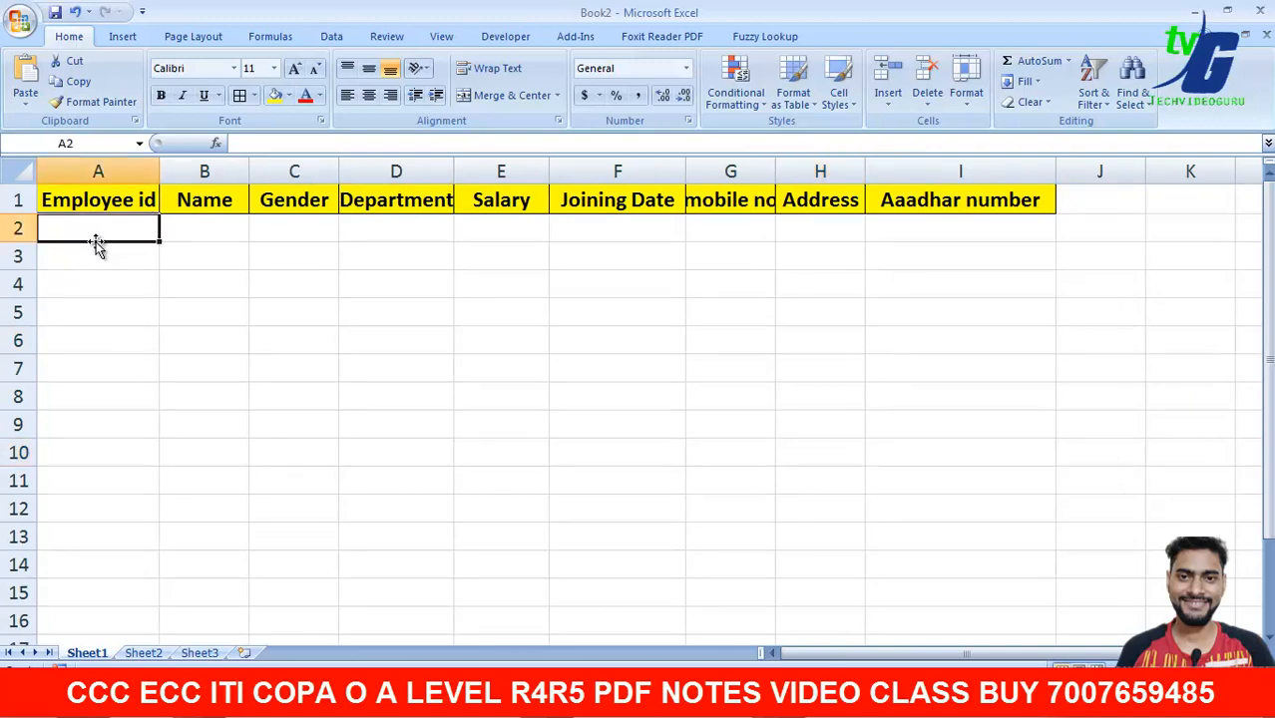
# - Enter a trial record 1001, john, f in cells A2:C2
pyautogui.write('1001')
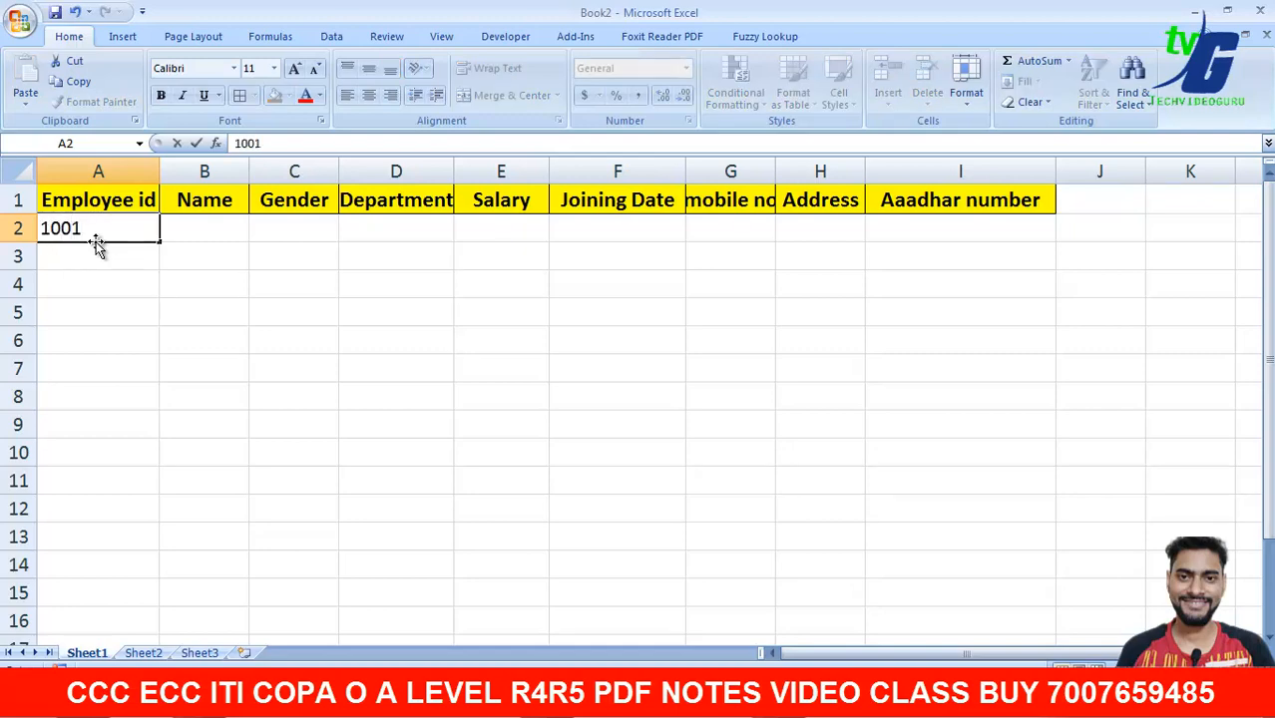
pyautogui.press('Tab')
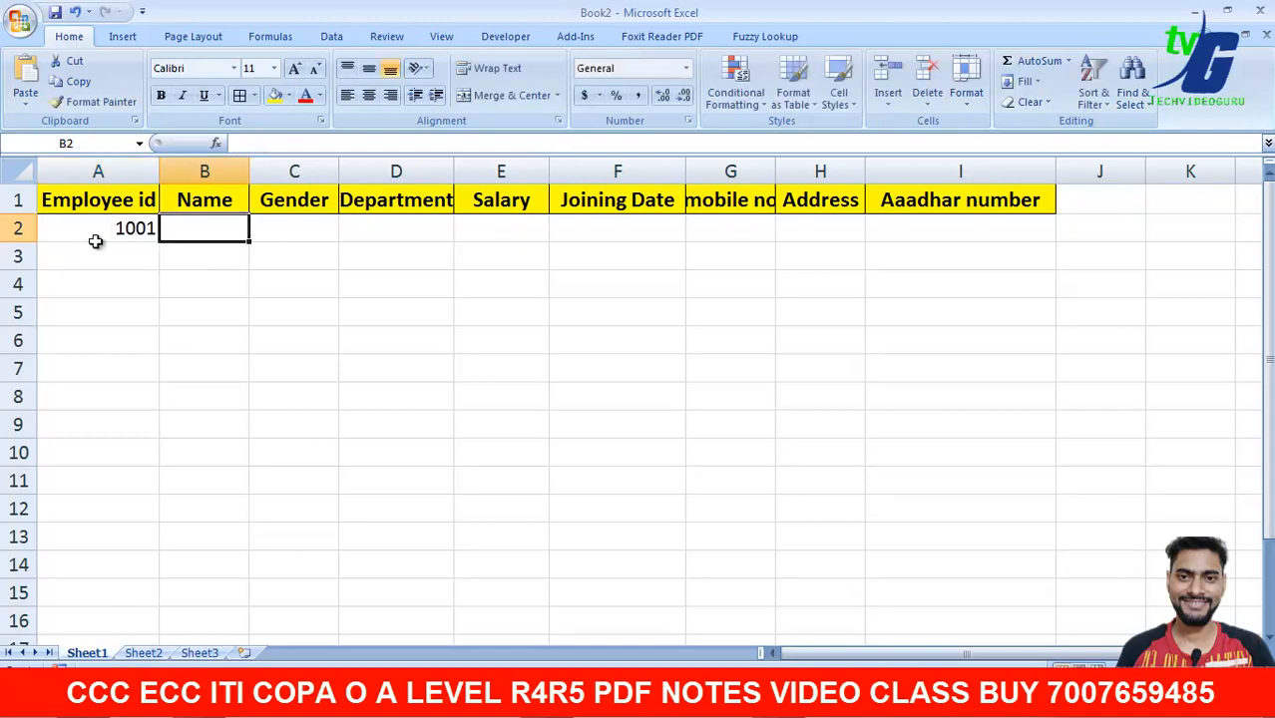
pyautogui.write('na')
pyautogui.press('BackSpace')
pyautogui.press('BackSpace')
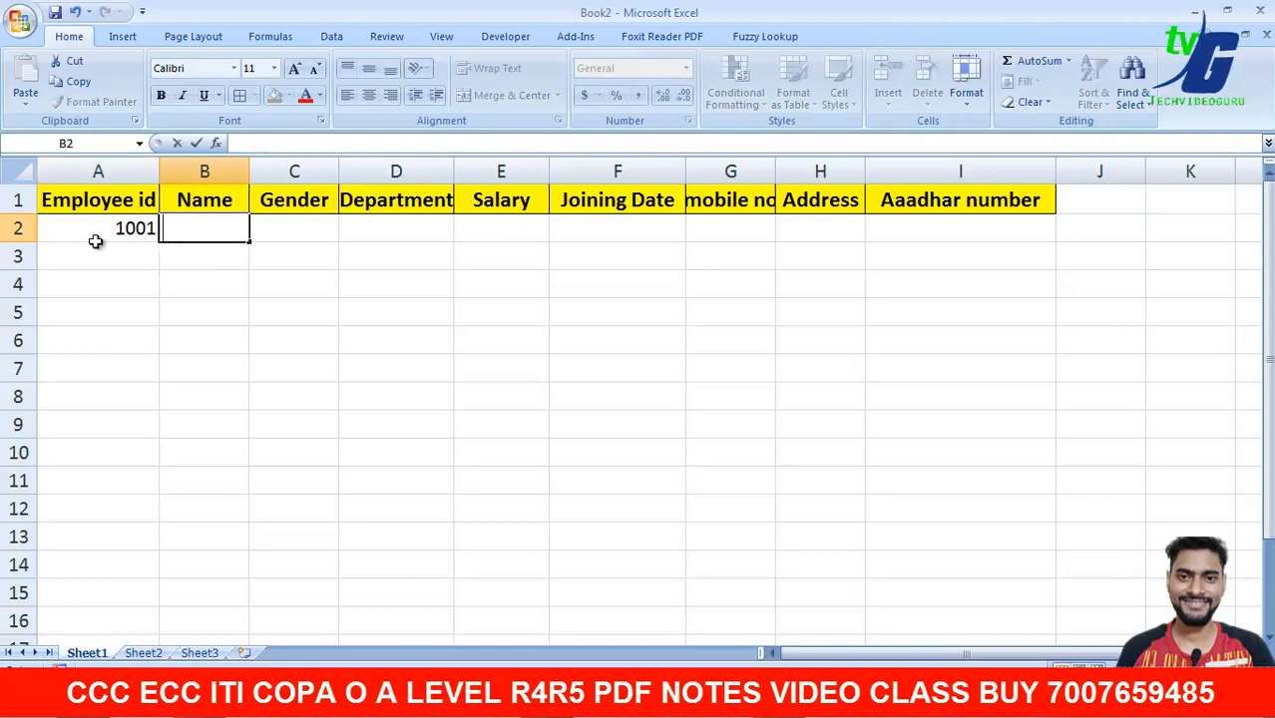
pyautogui.write('john')
pyautogui.press('Tab')
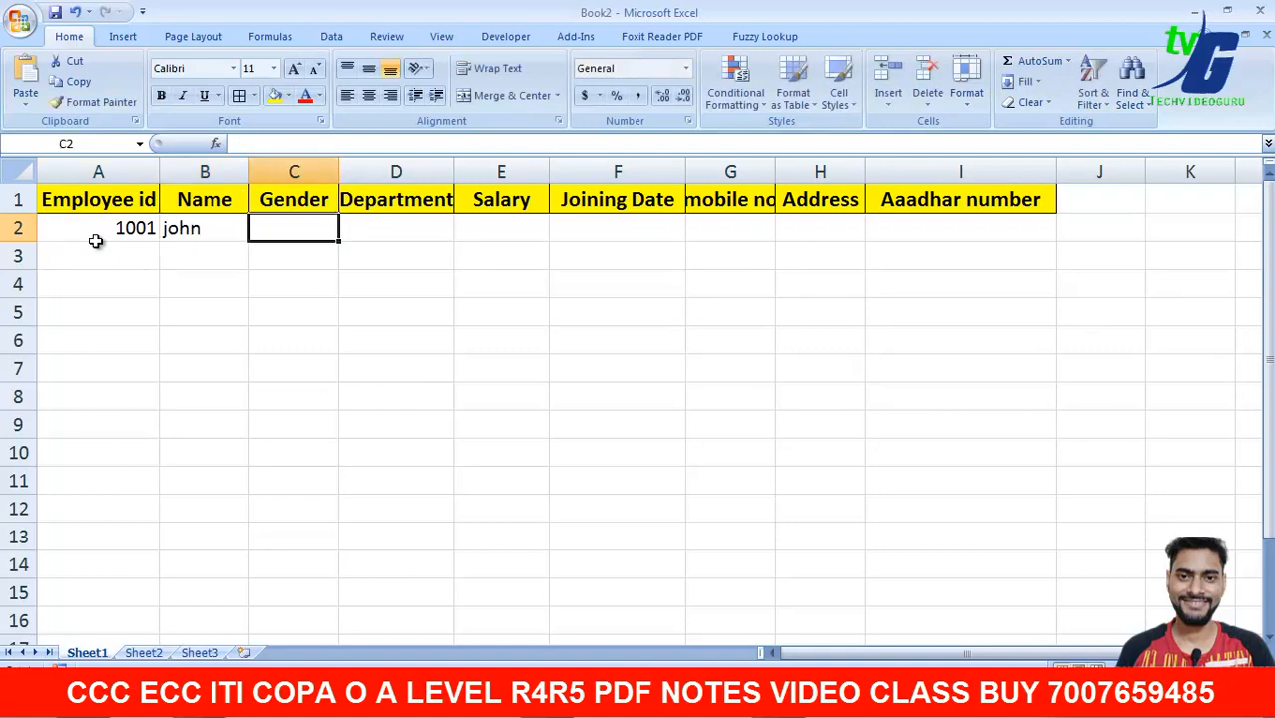
pyautogui.write('f')
pyautogui.press('Return')
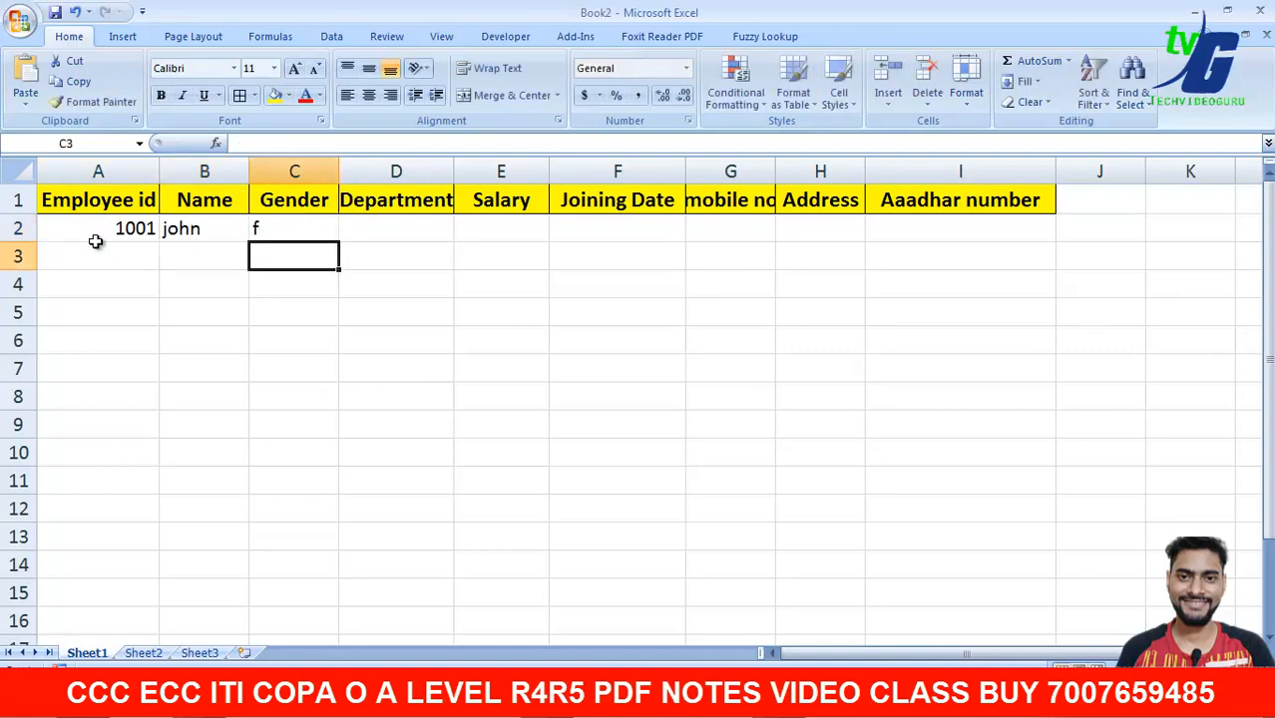
# - Delete the trial entries in A2:C2 and reselect cell A1
pyautogui.moveTo(100, 232); pyautogui.dragTo(254, 231)
pyautogui.press('Delete')
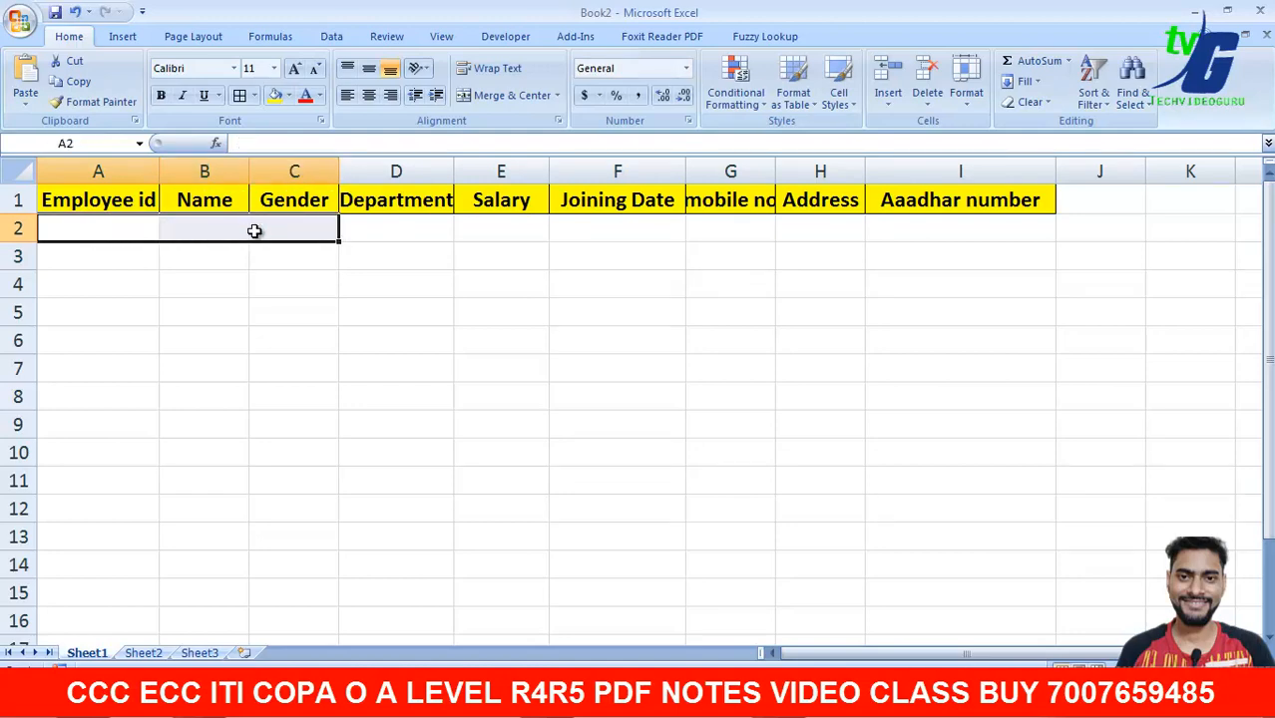
pyautogui.click(284, 261)
pyautogui.click(155, 196)
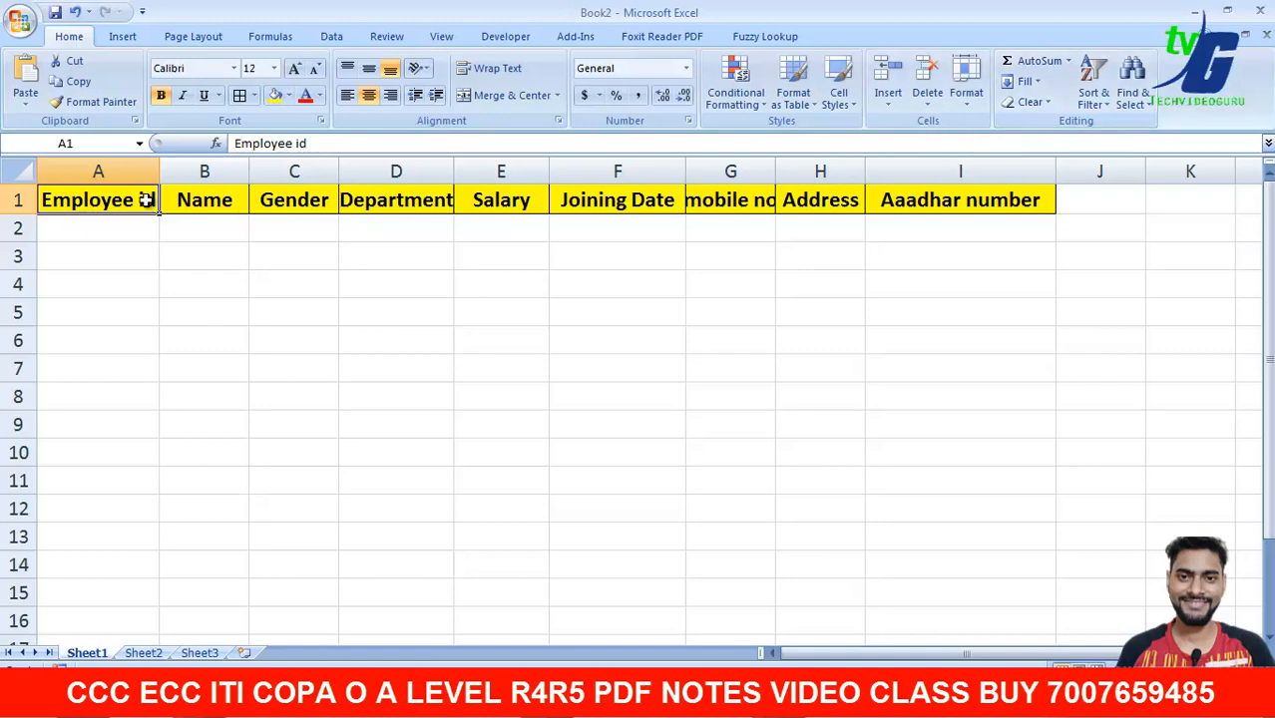
# - Widen columns D and G so Department and mobile no show fully
pyautogui.click(139, 240)
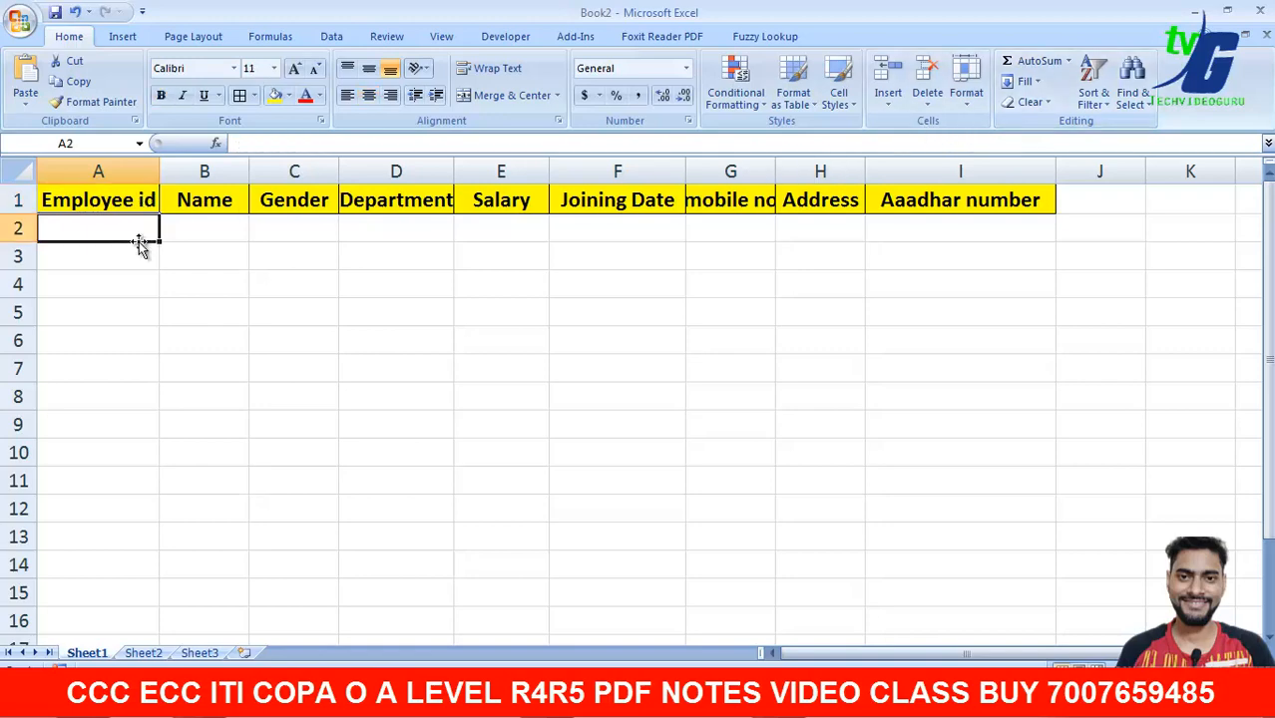
pyautogui.moveTo(453, 173); pyautogui.dragTo(463, 176)
pyautogui.click(413, 243)
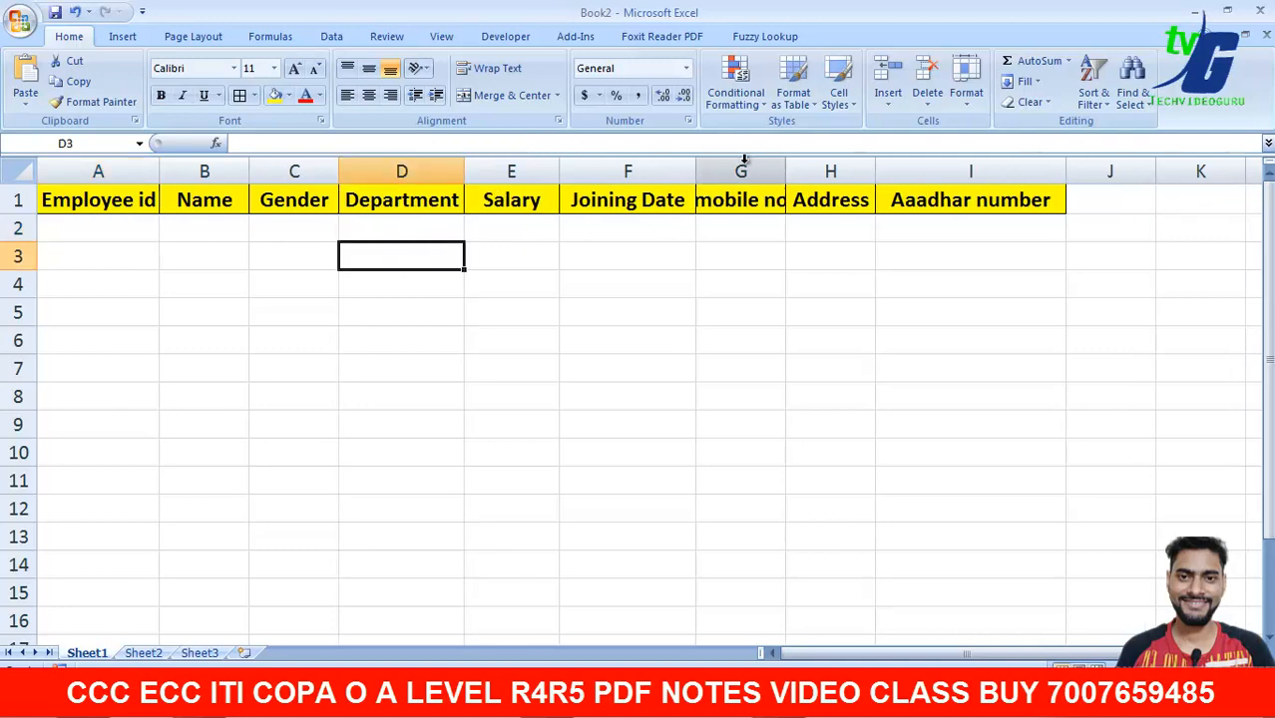
pyautogui.moveTo(785, 174); pyautogui.dragTo(798, 176)
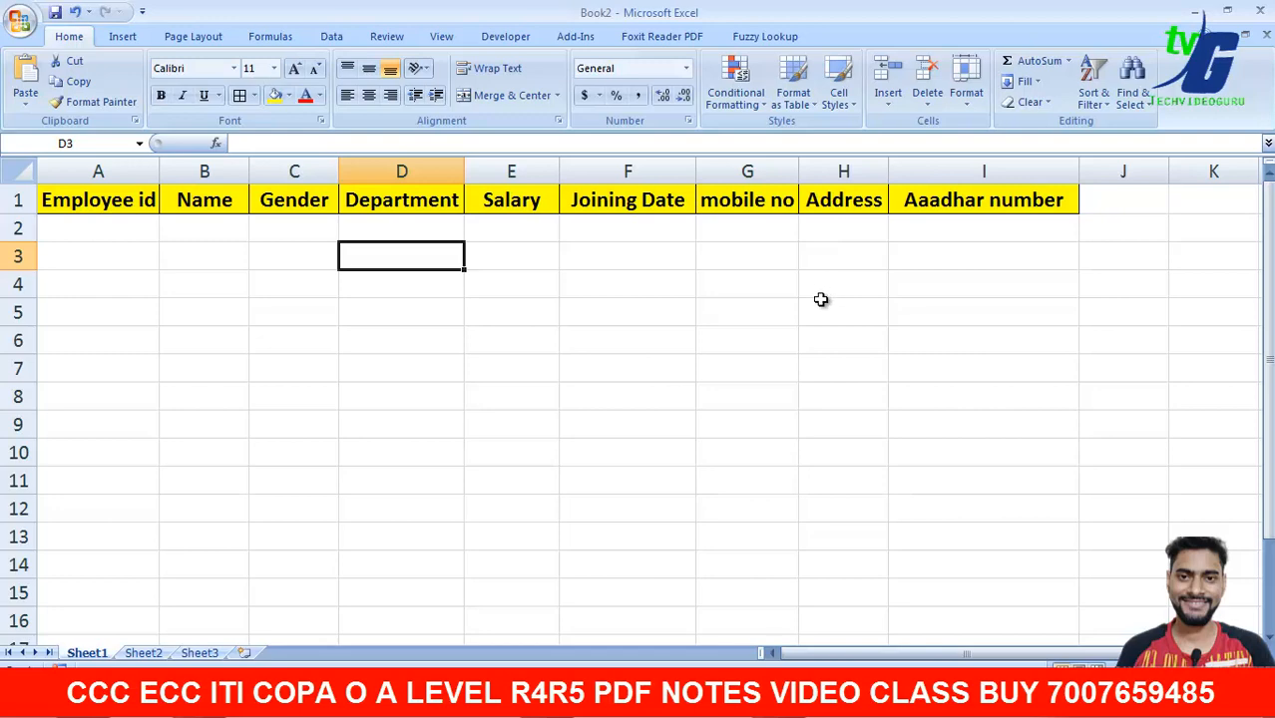
pyautogui.click(821, 301)
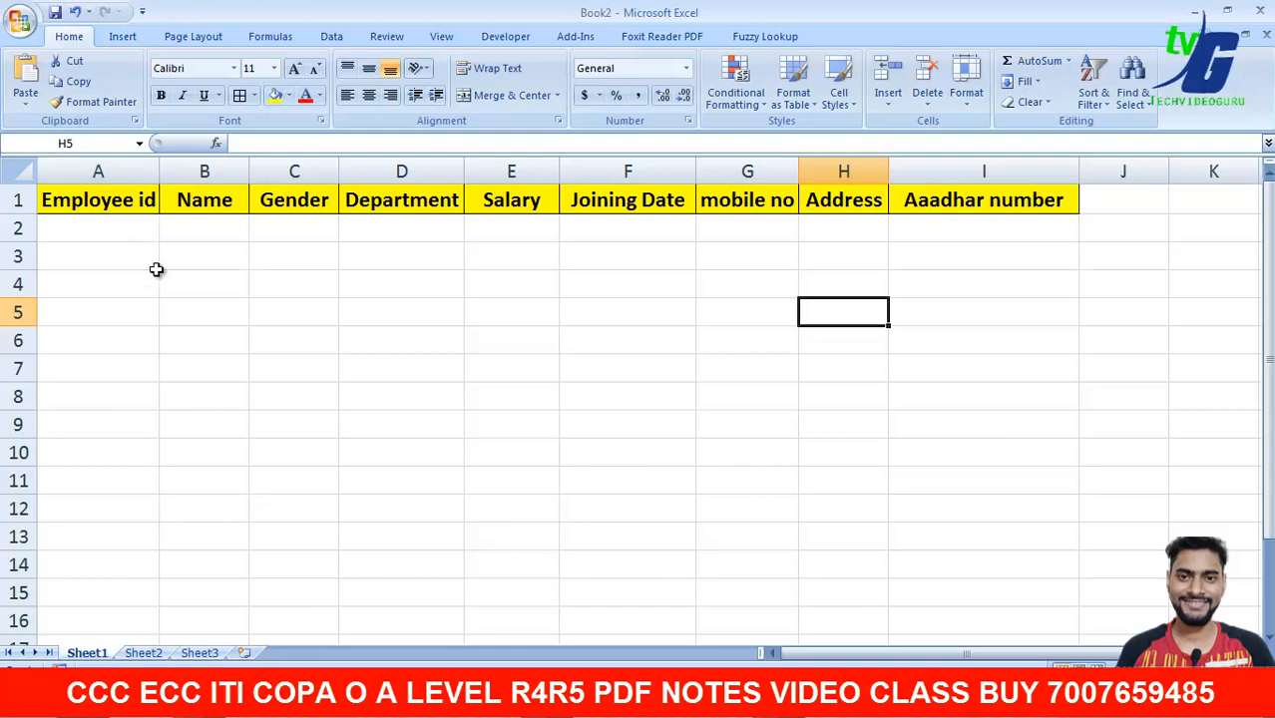
pyautogui.click(24, 30)
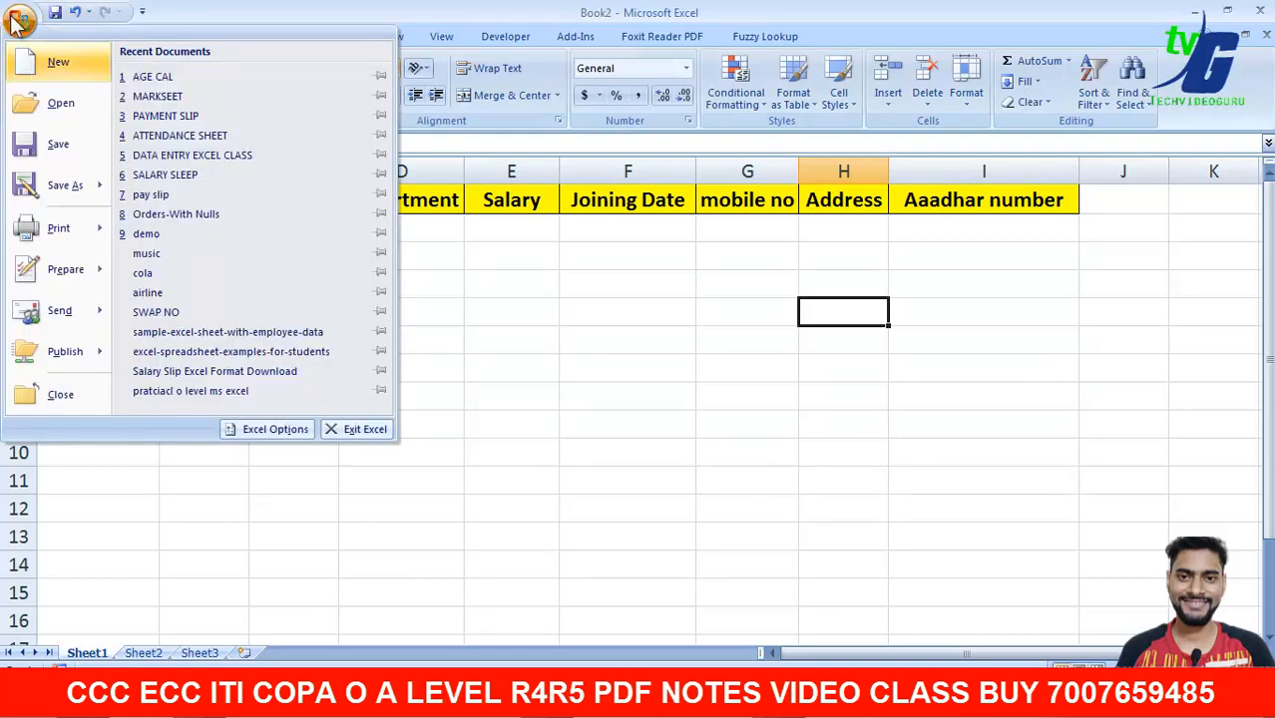
# - In Excel Options, add Form... from All Commands to the Quick Access Toolbar
pyautogui.click(267, 431)
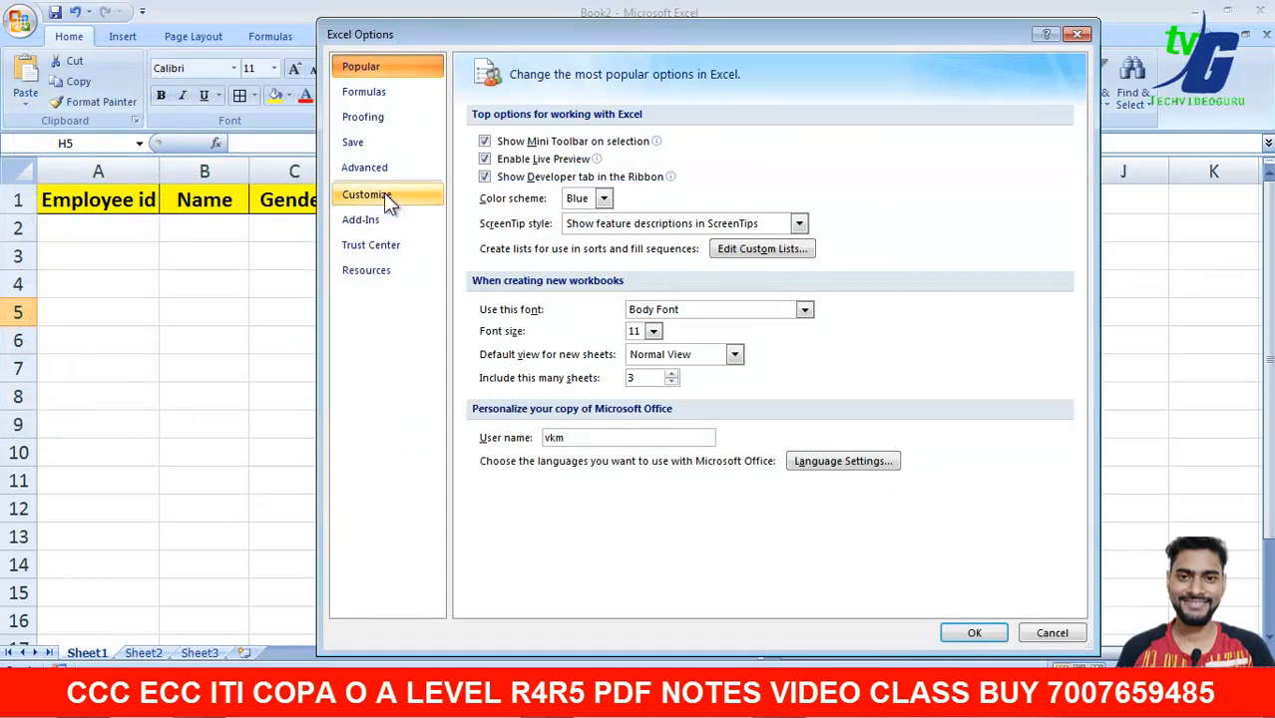
pyautogui.click(385, 196)
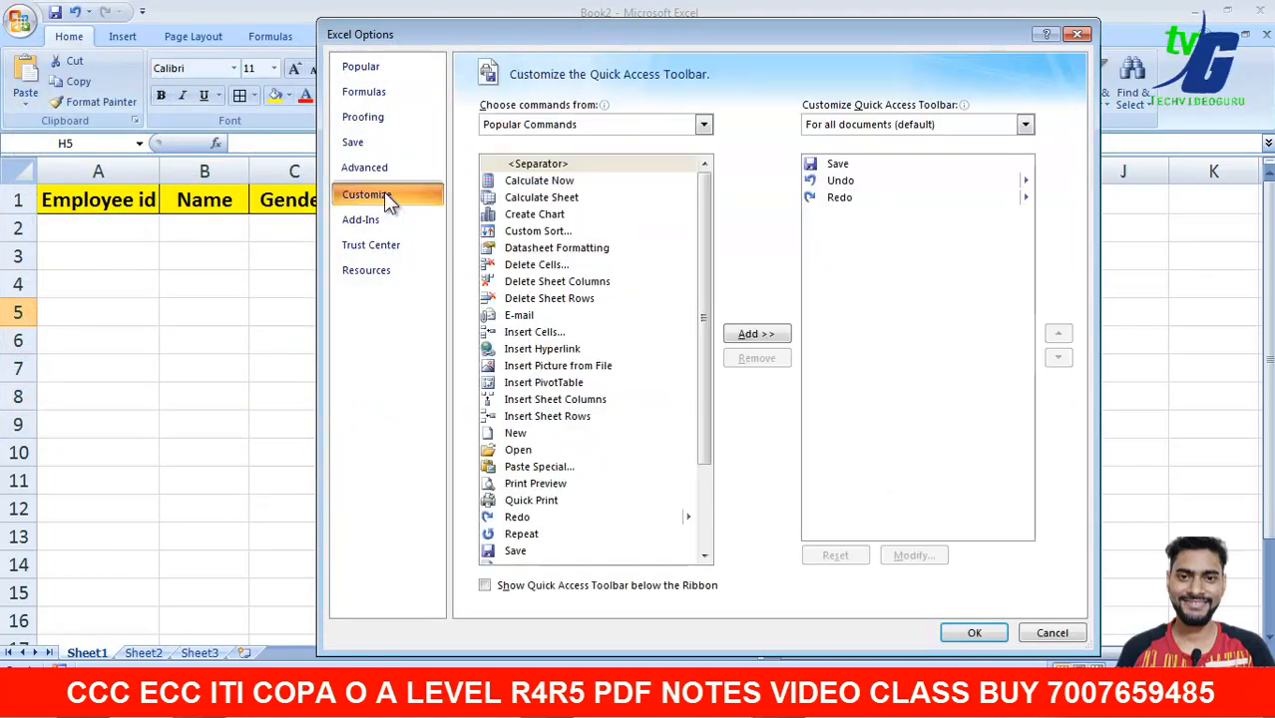
pyautogui.click(702, 124)
pyautogui.click(533, 179)
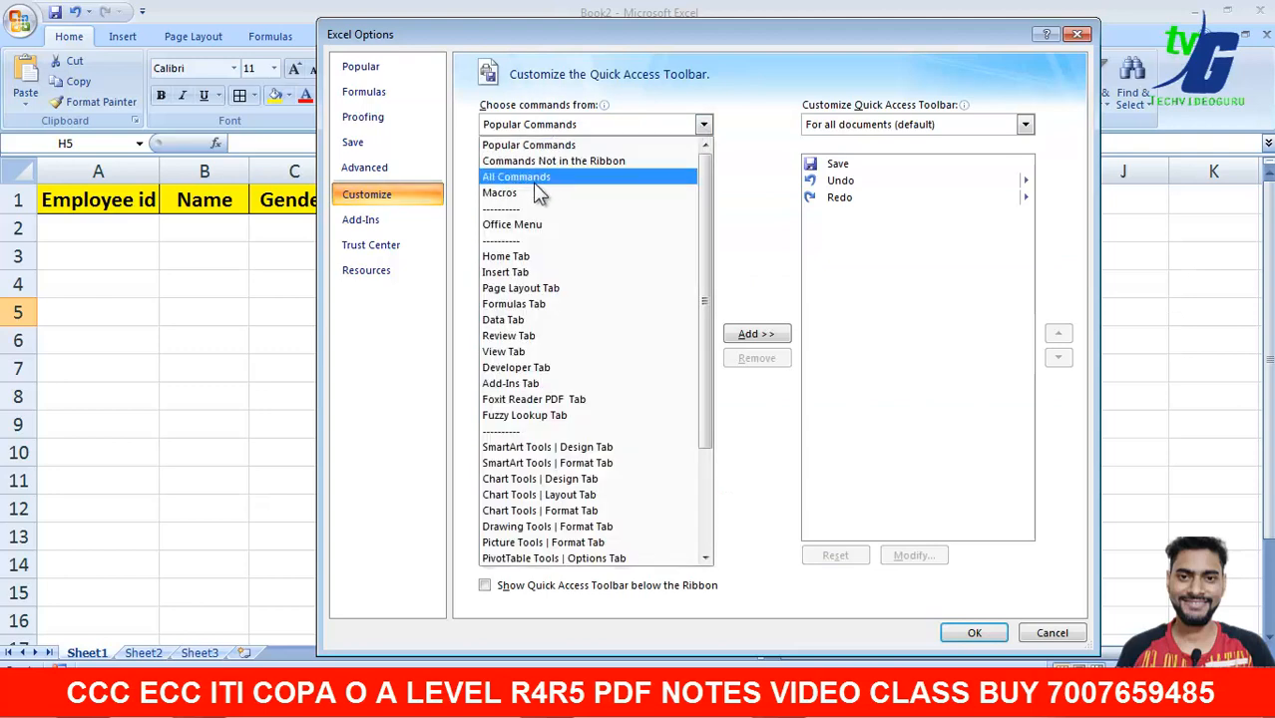
pyautogui.click(546, 384)
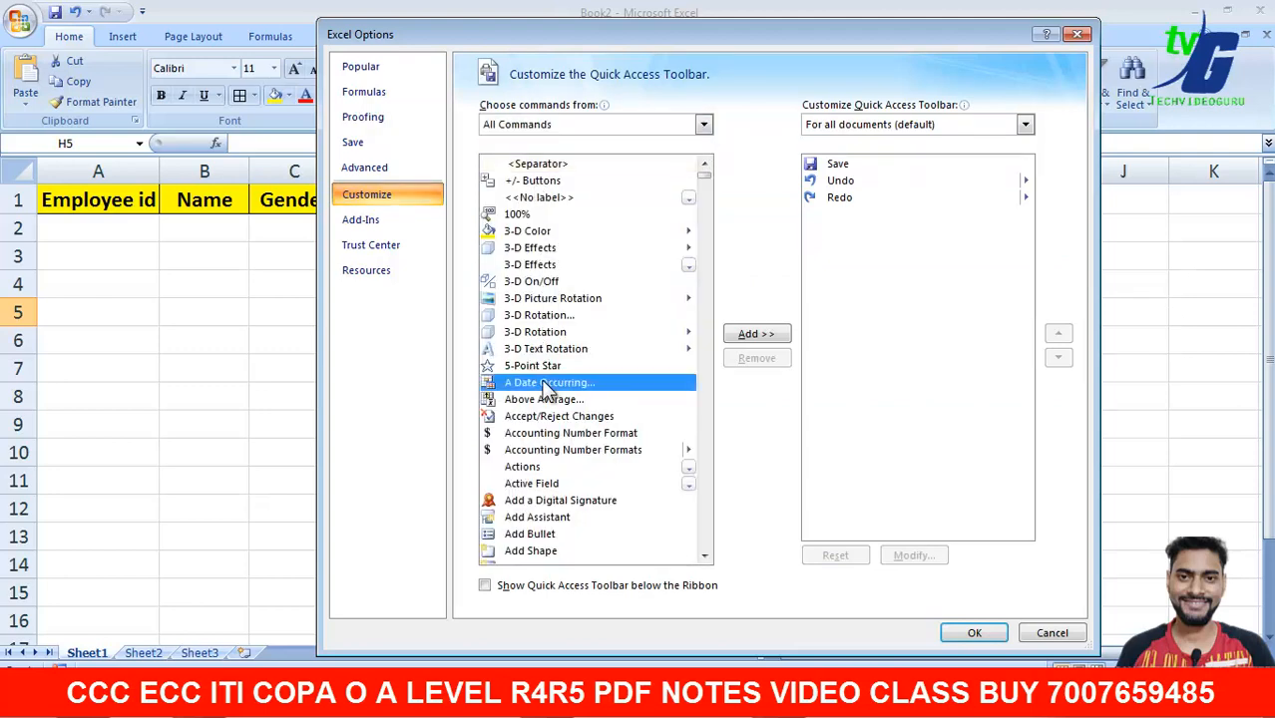
pyautogui.press('f')
pyautogui.press('Down')
pyautogui.press('Down')
pyautogui.press('Down')
pyautogui.press('Down')
pyautogui.press('Down')
pyautogui.press('Down')
pyautogui.press('Down')
pyautogui.press('Down')
pyautogui.press('Down')
pyautogui.press('Down')
pyautogui.press('Down')
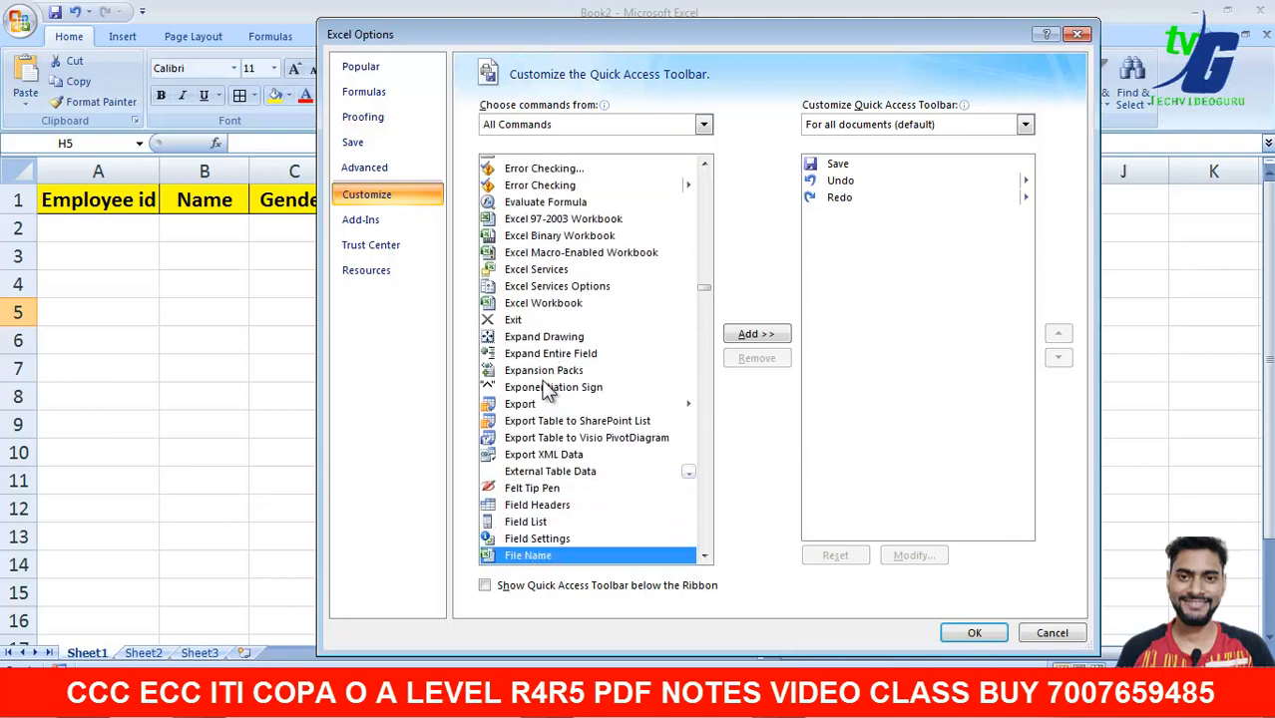
pyautogui.press('Down')
pyautogui.press('Down')
pyautogui.press('Down')
pyautogui.press('Down')
pyautogui.press('Down')
pyautogui.press('Down')
pyautogui.press('Down')
pyautogui.press('Down')
pyautogui.press('Down')
pyautogui.press('Down')
pyautogui.press('Down')
pyautogui.press('Down')
pyautogui.press('Down')
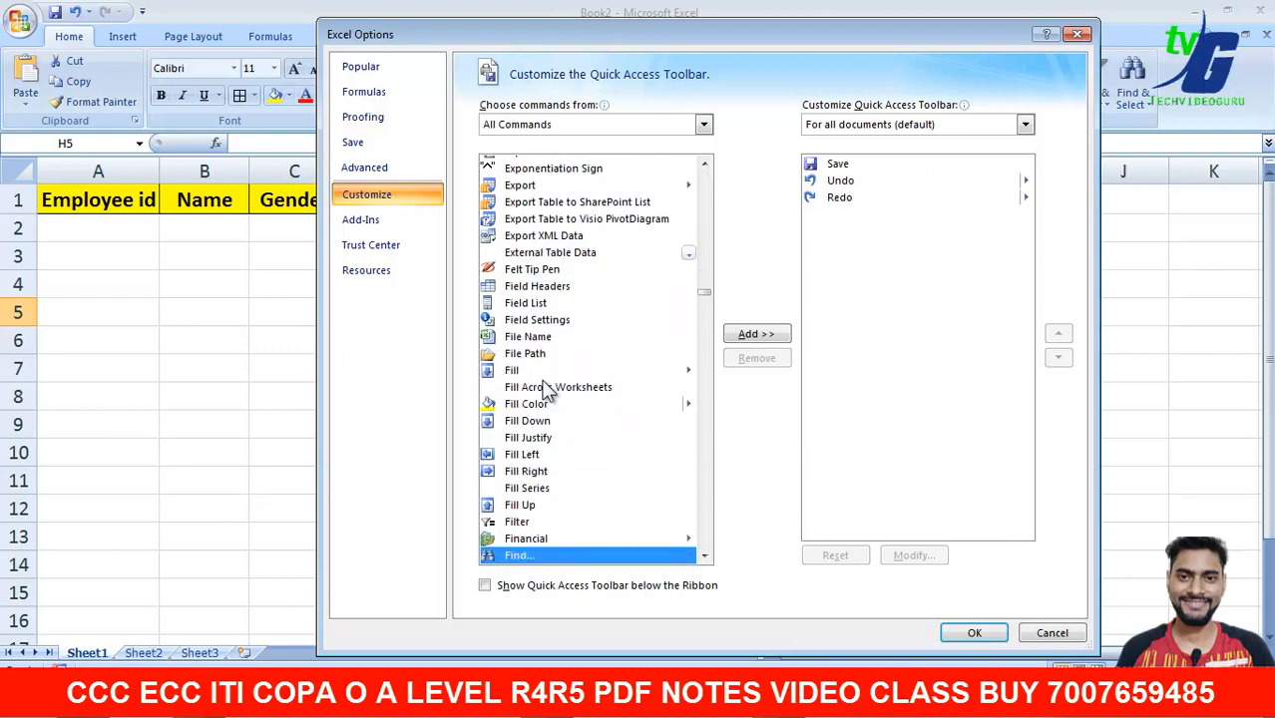
pyautogui.press('Down')
pyautogui.press('Down')
pyautogui.press('Down')
pyautogui.press('Down')
pyautogui.press('Down')
pyautogui.press('Down')
pyautogui.press('Down')
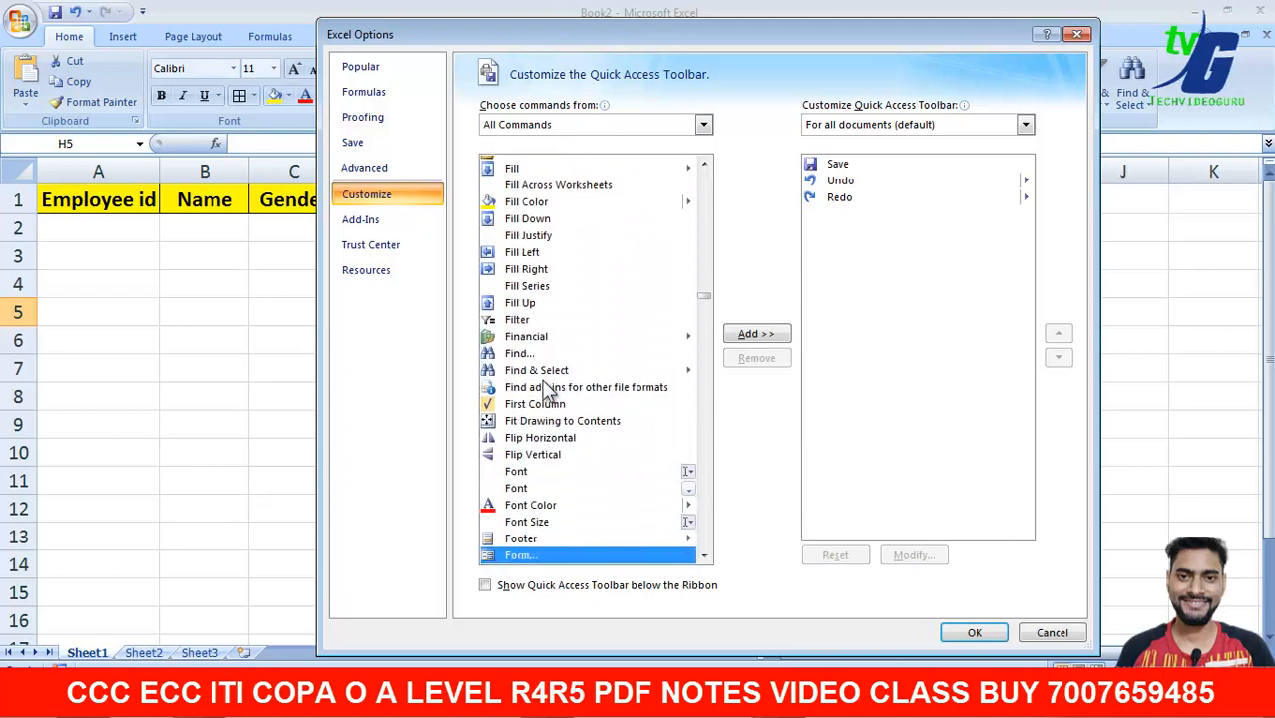
pyautogui.press('Up')
pyautogui.press('Up')
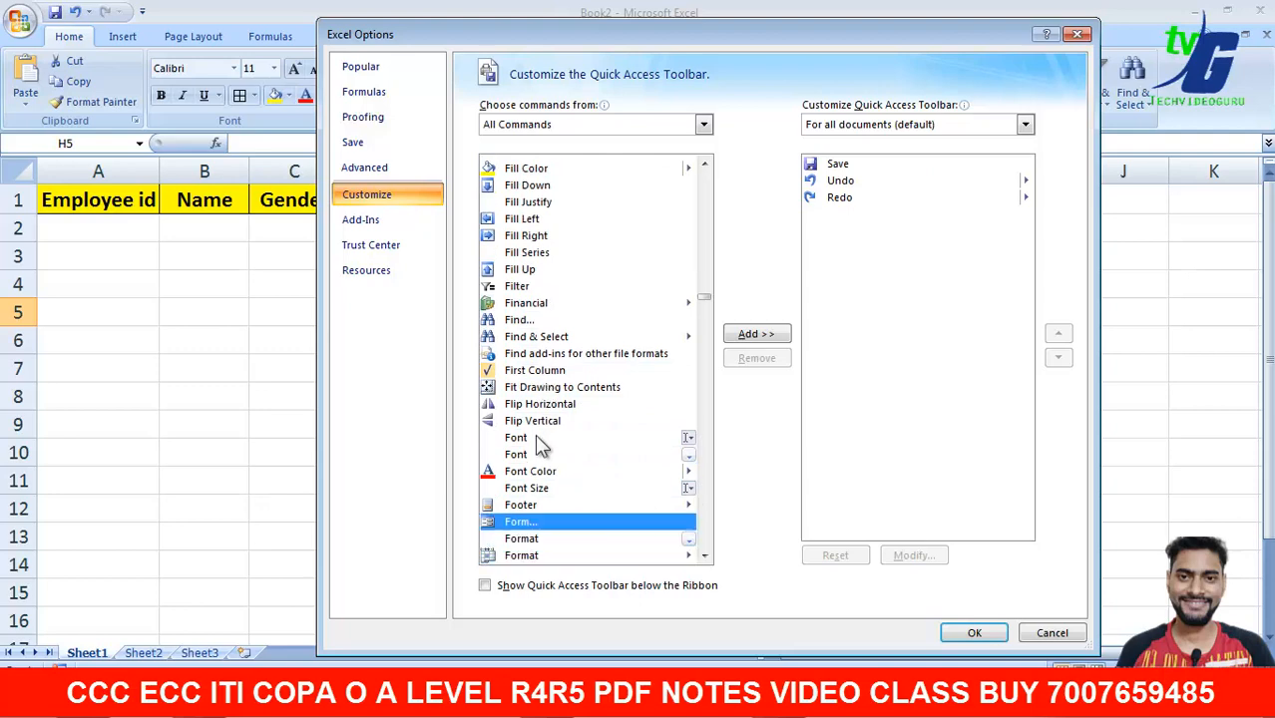
pyautogui.click(738, 338)
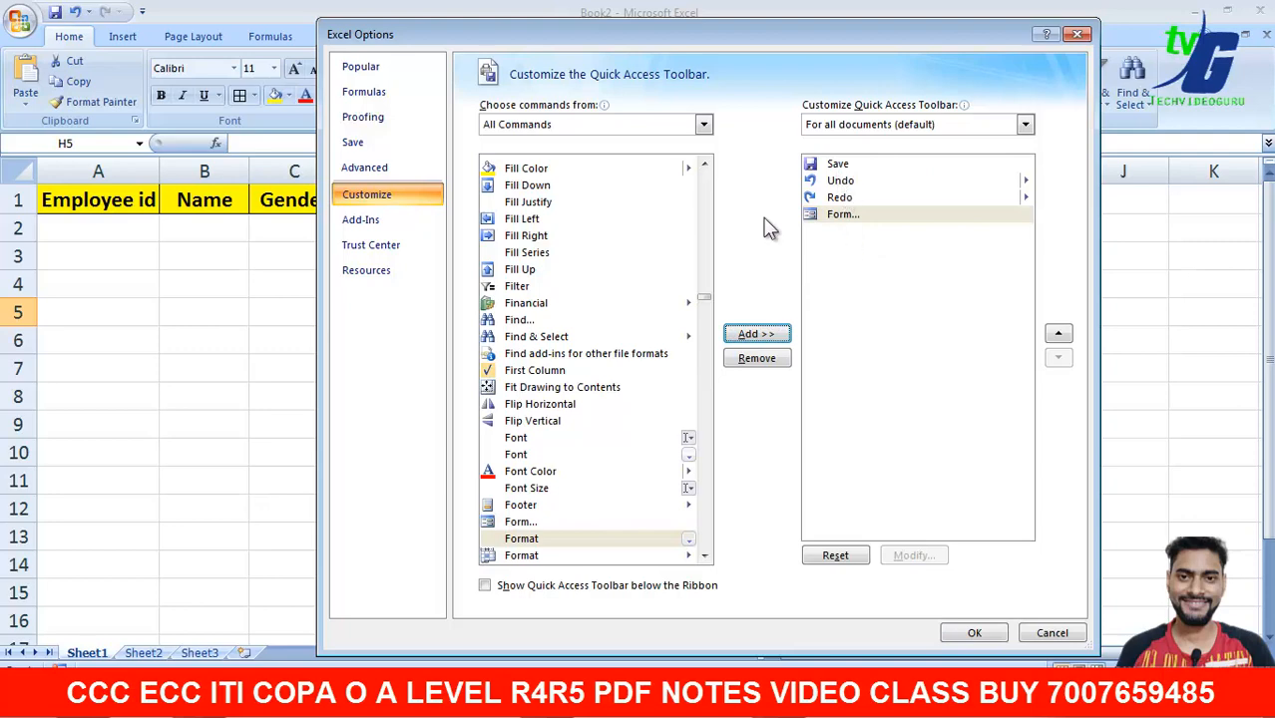
pyautogui.click(955, 633)
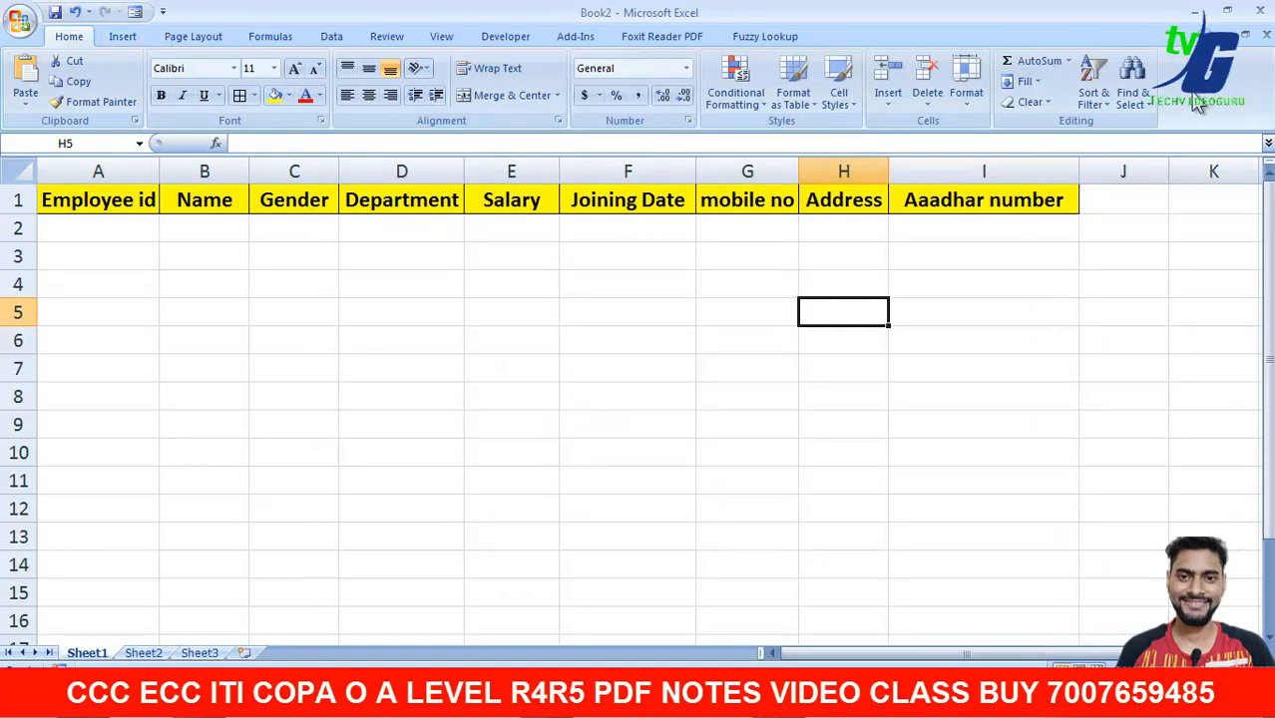
# - Try the Form button and dismiss the range error message
pyautogui.click(136, 15)
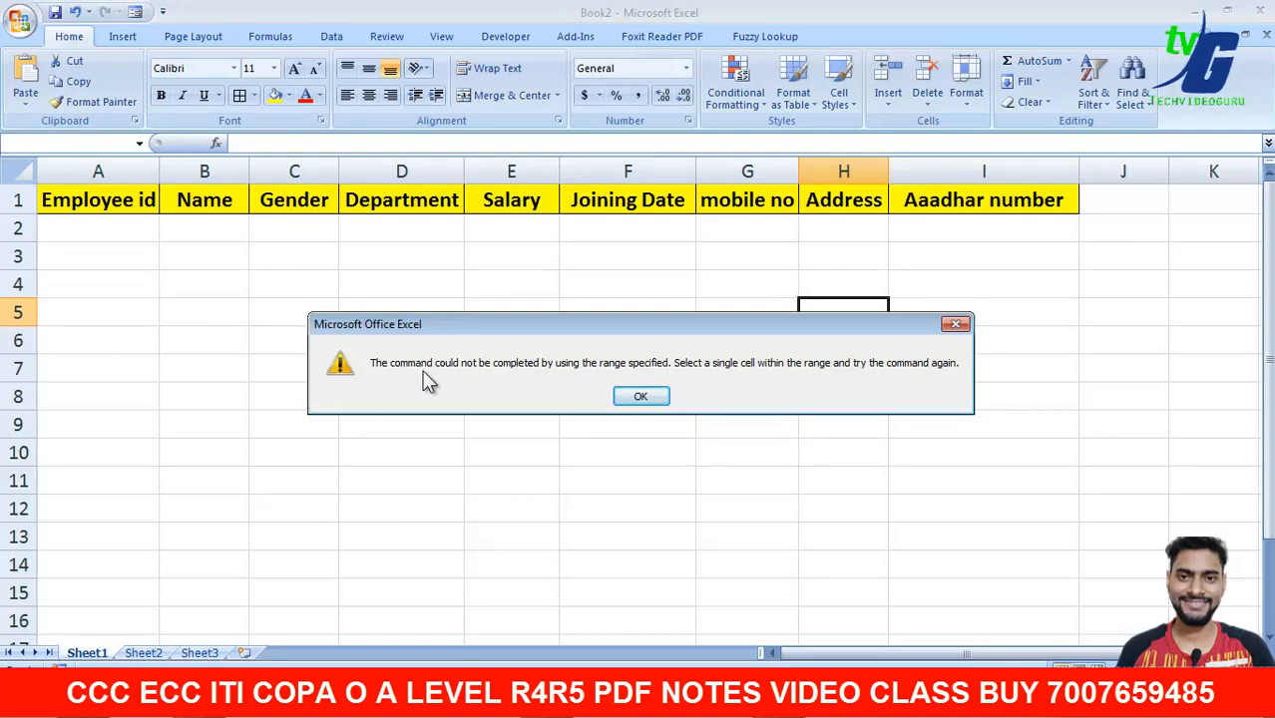
pyautogui.click(635, 397)
pyautogui.click(630, 396)
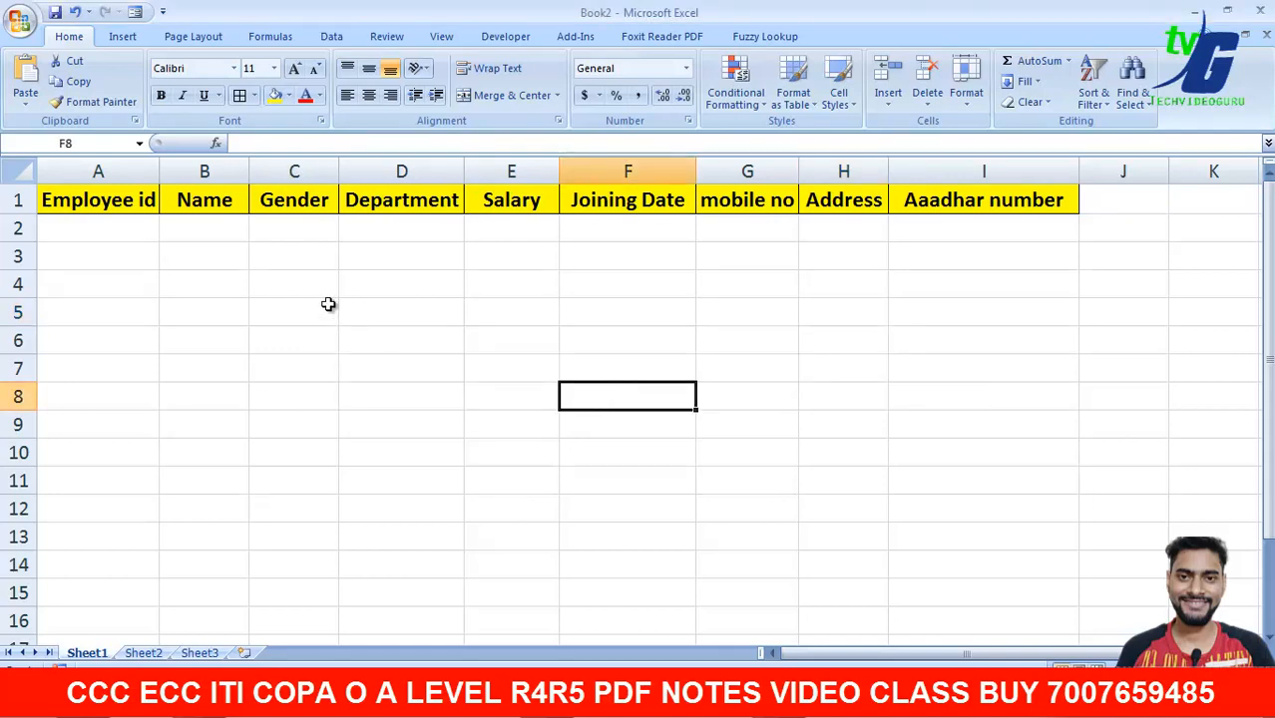
pyautogui.click(275, 278)
pyautogui.click(210, 276)
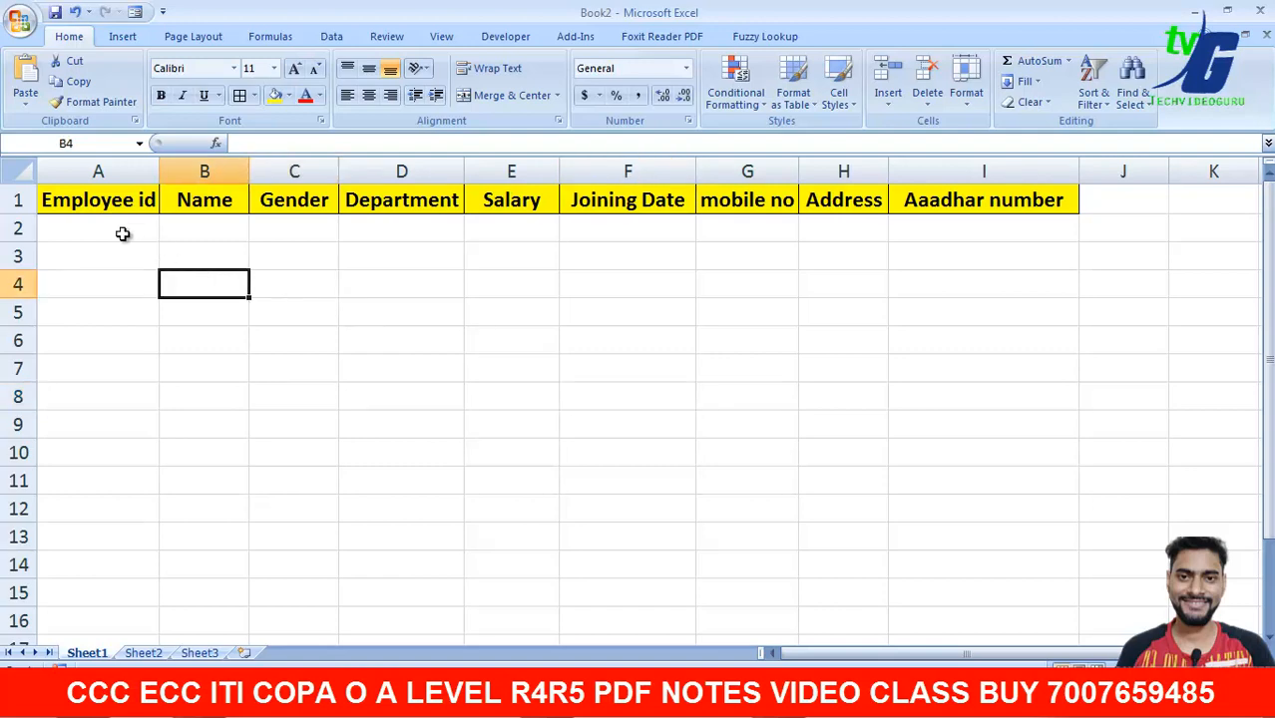
pyautogui.click(73, 203)
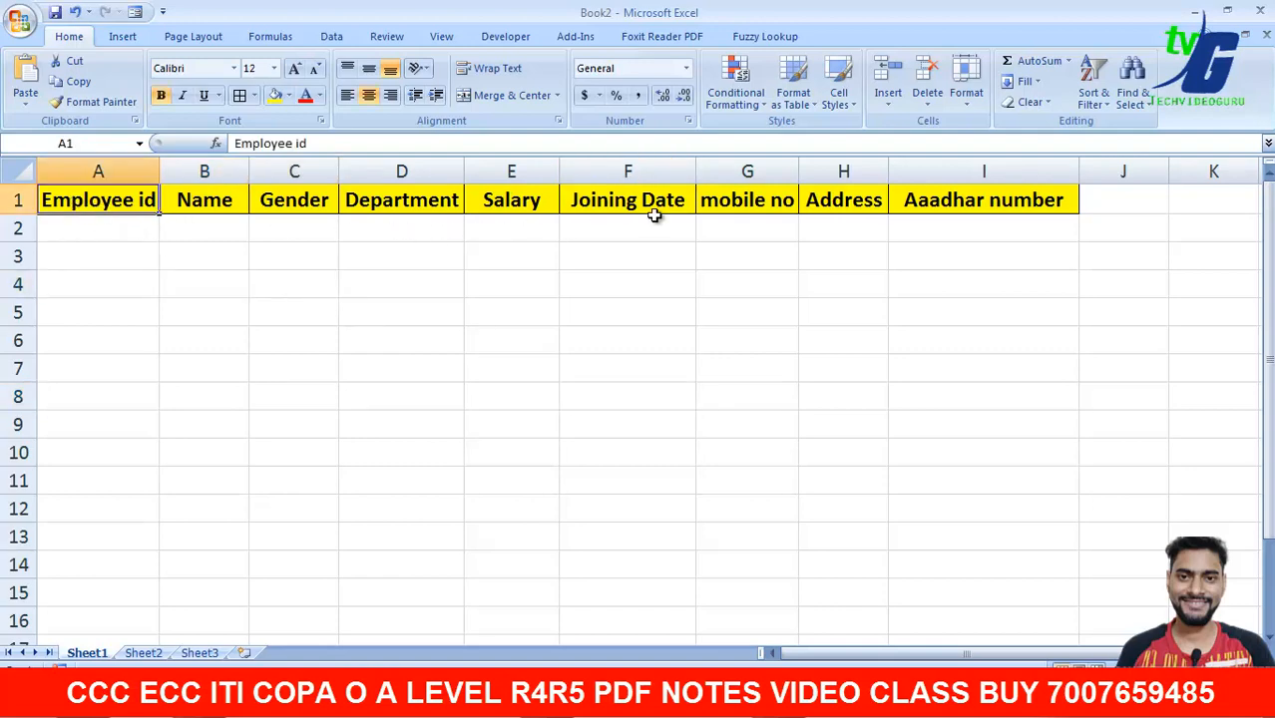
# - Step through cells A2 to I2, then select A1:I1 and launch Form
pyautogui.click(82, 225)
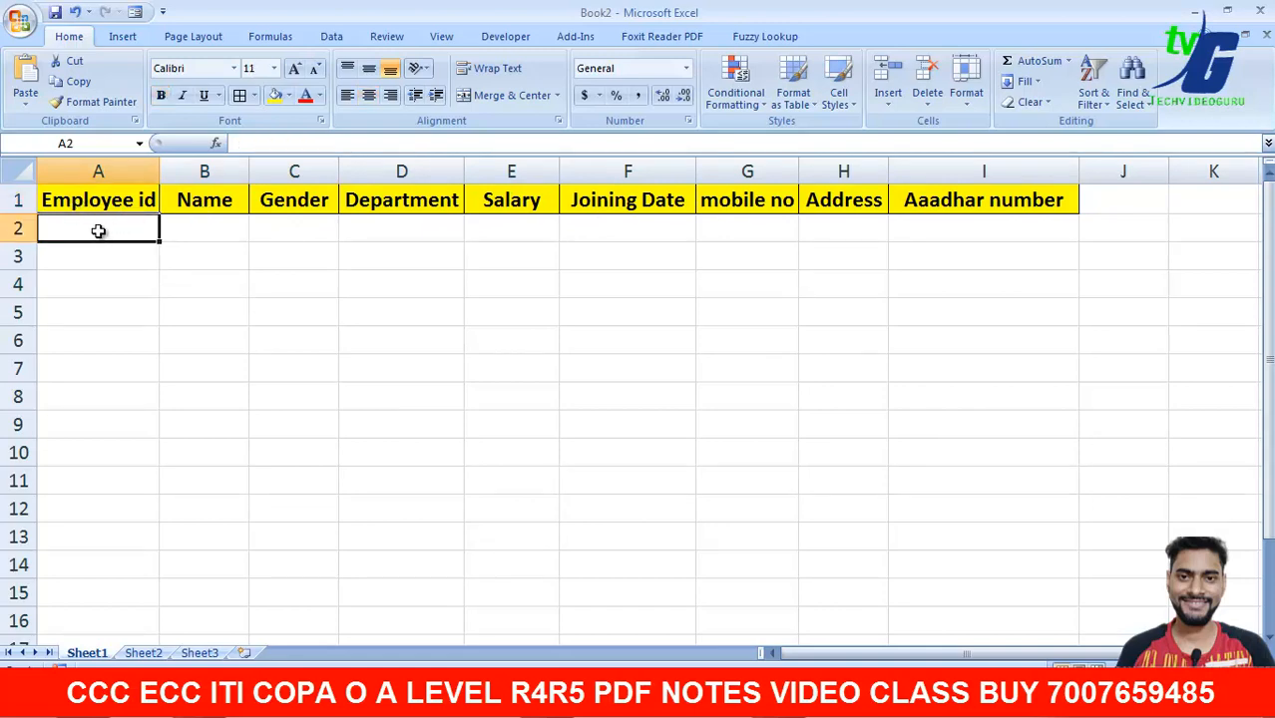
pyautogui.click(206, 226)
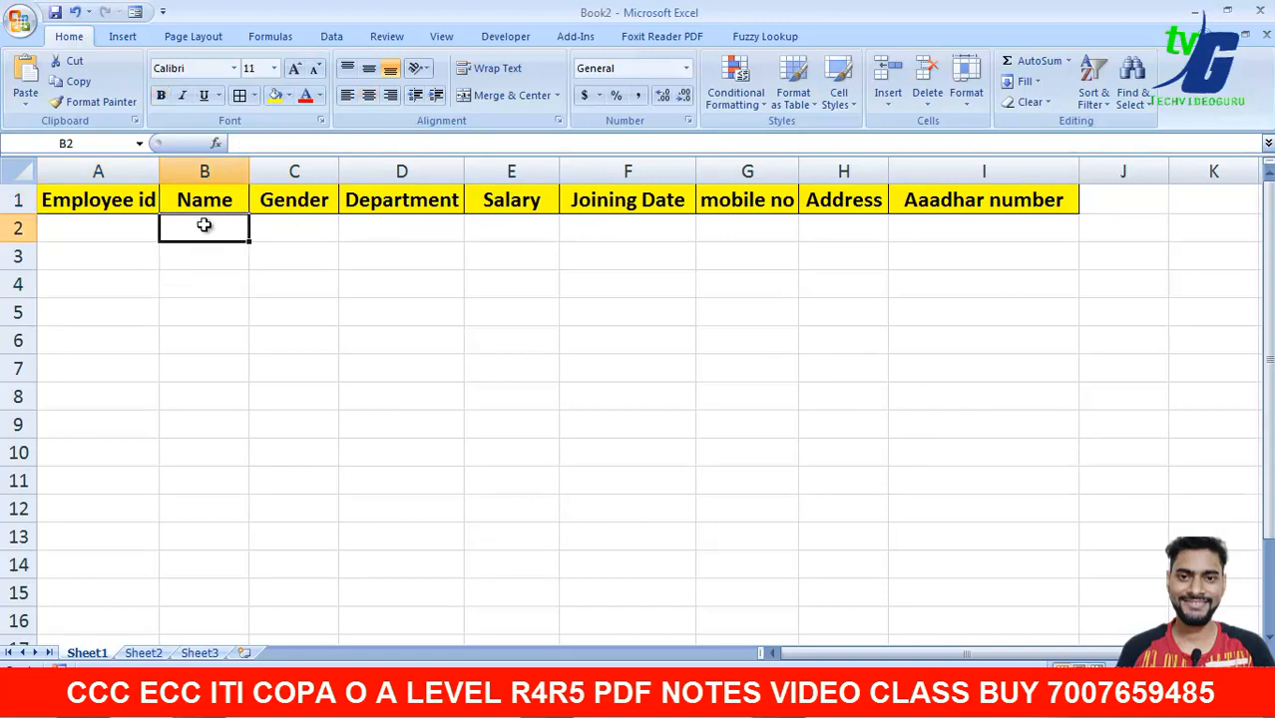
pyautogui.click(275, 224)
pyautogui.click(379, 229)
pyautogui.click(528, 239)
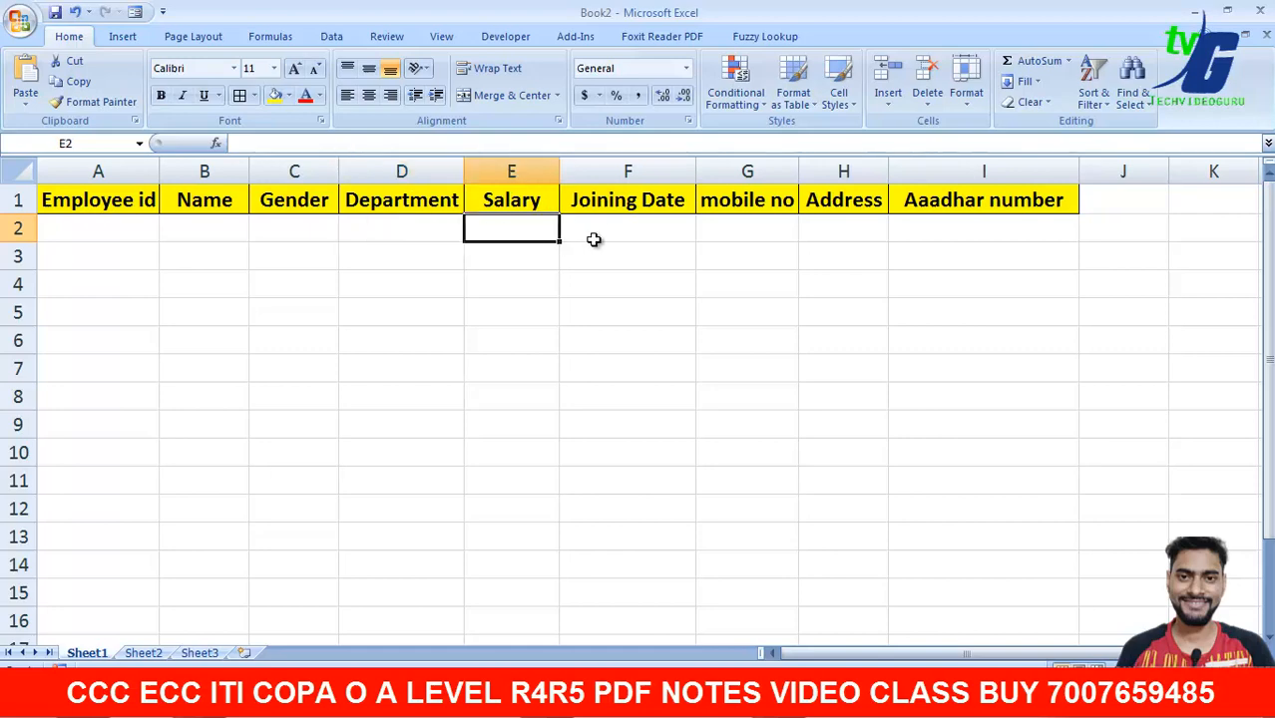
pyautogui.click(639, 236)
pyautogui.click(785, 238)
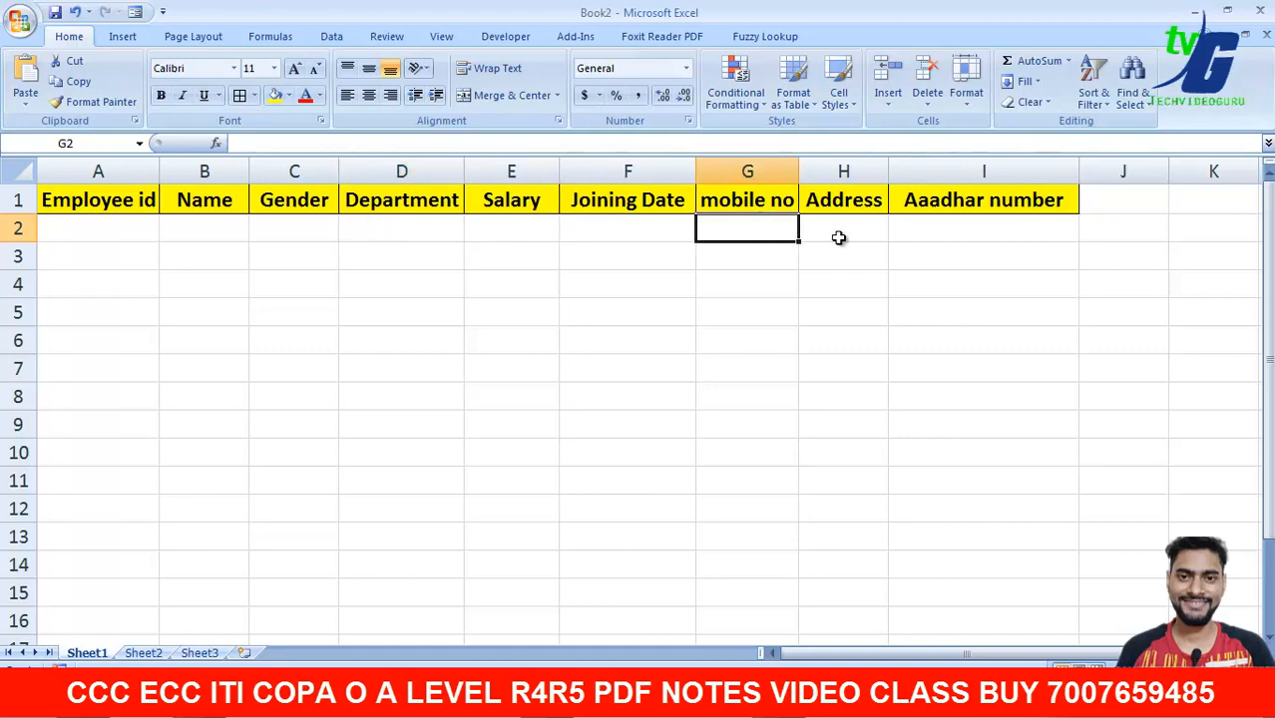
pyautogui.click(840, 237)
pyautogui.click(966, 236)
pyautogui.moveTo(60, 201); pyautogui.dragTo(990, 211)
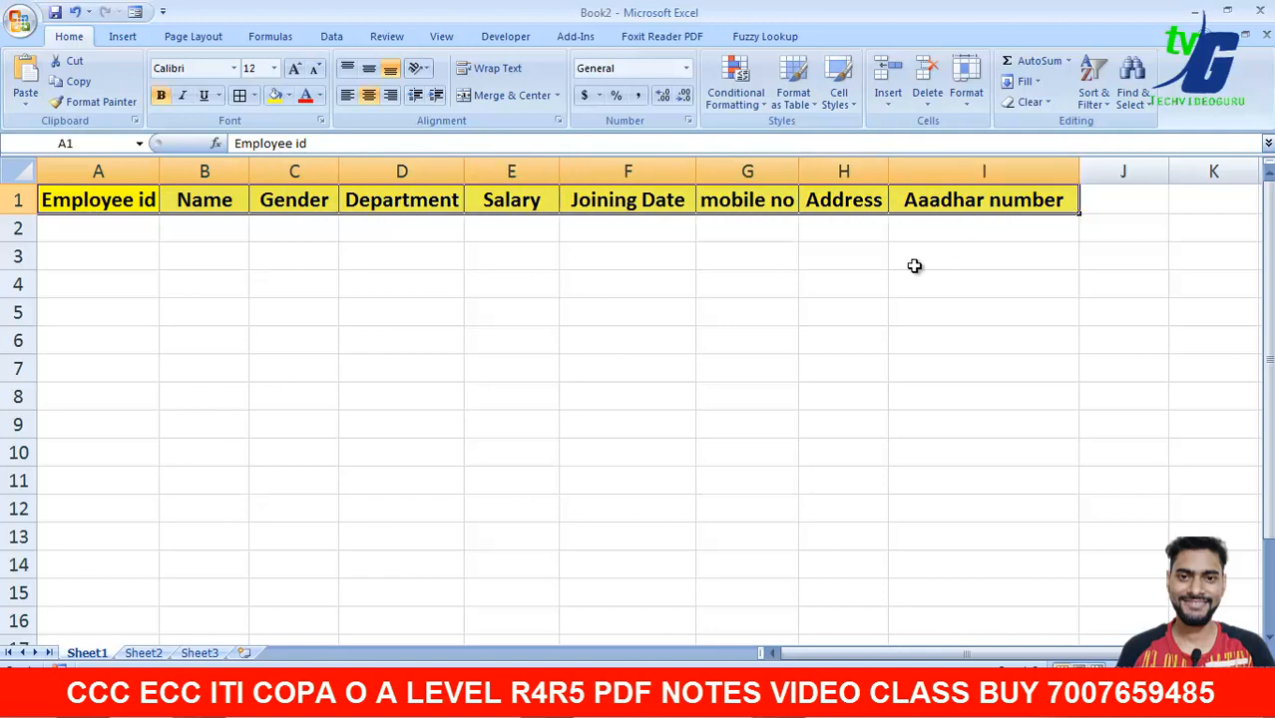
pyautogui.click(134, 12)
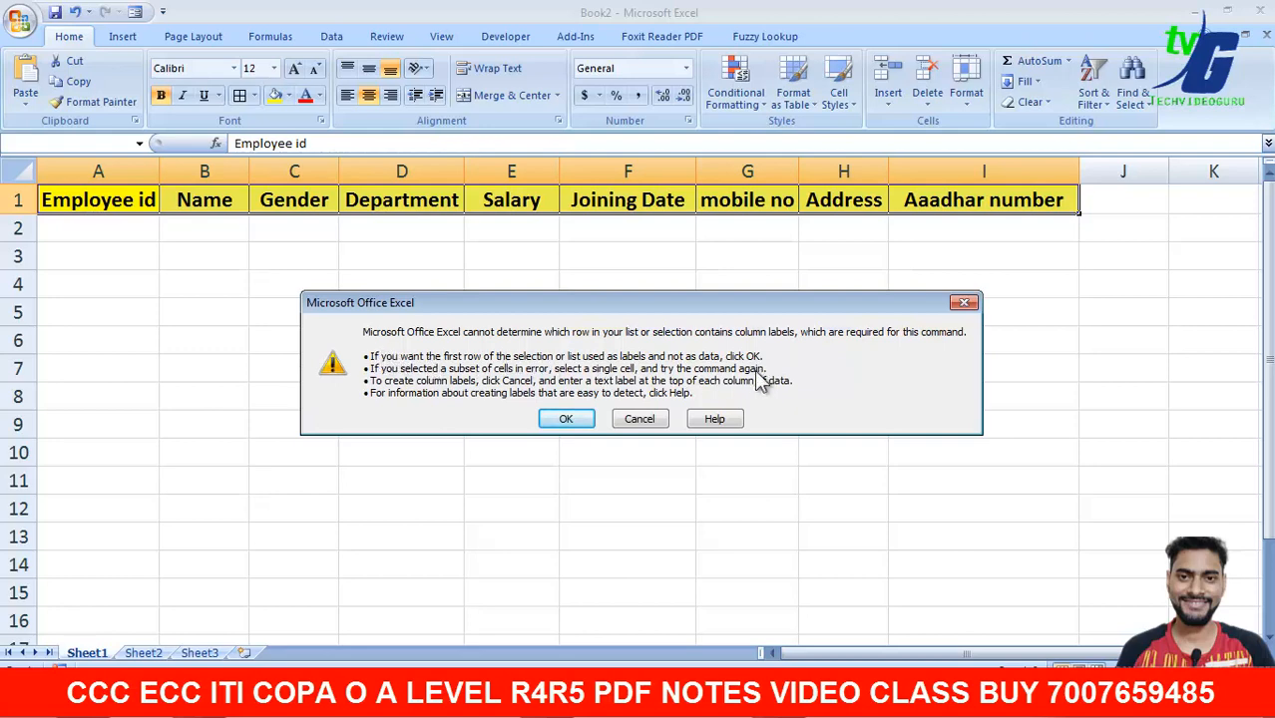
# - Accept row 1 as labels, reposition the blank nine-field data form, close it, then show the Developer tab
pyautogui.click(569, 422)
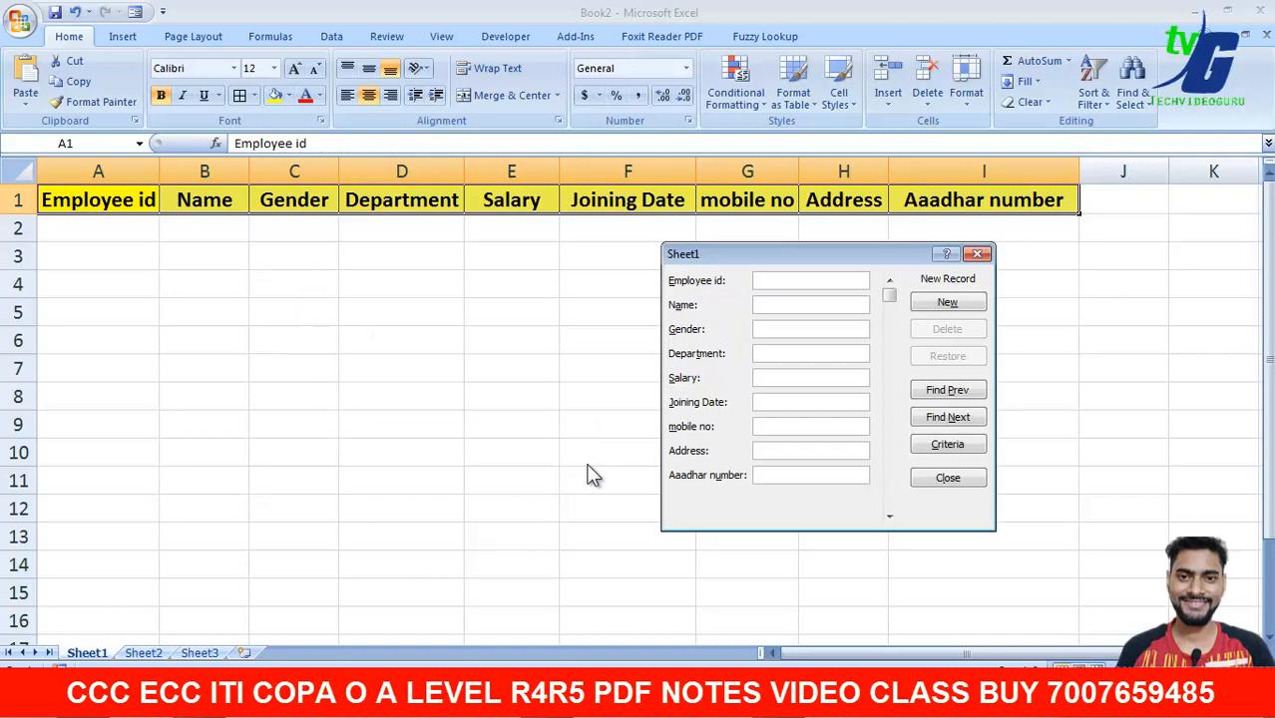
pyautogui.moveTo(728, 259); pyautogui.dragTo(816, 261)
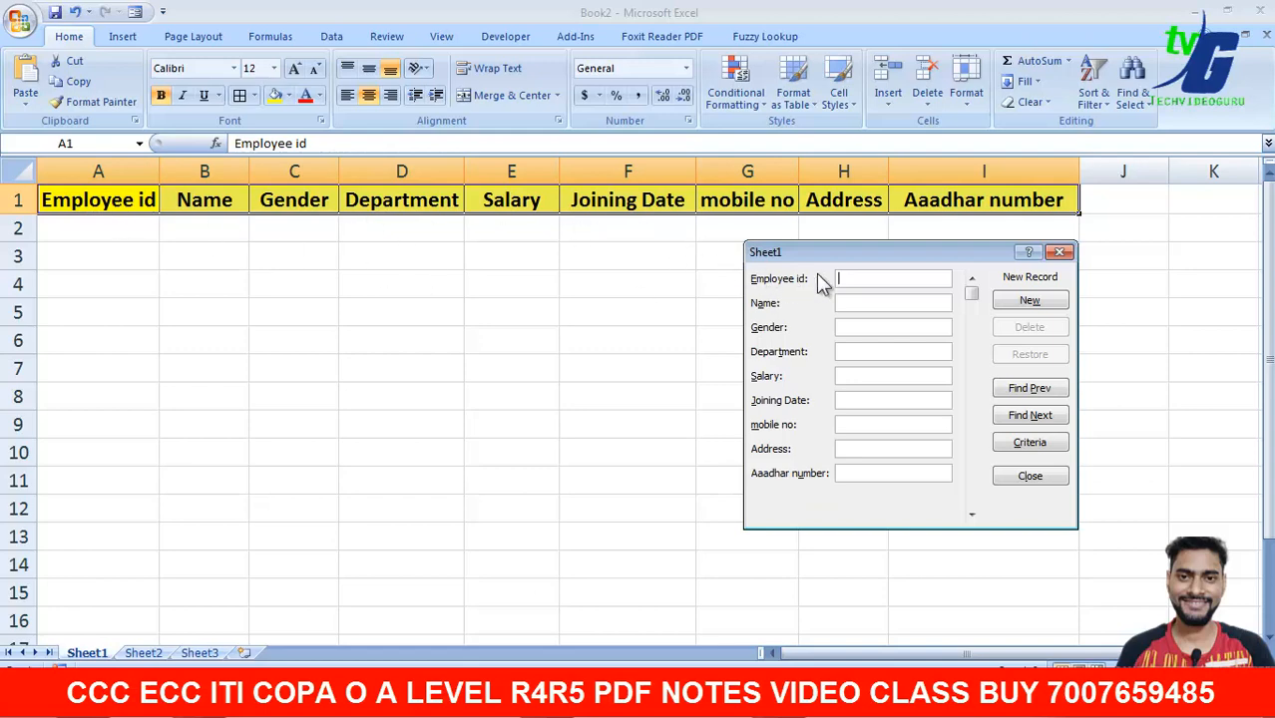
pyautogui.moveTo(893, 250); pyautogui.dragTo(606, 340)
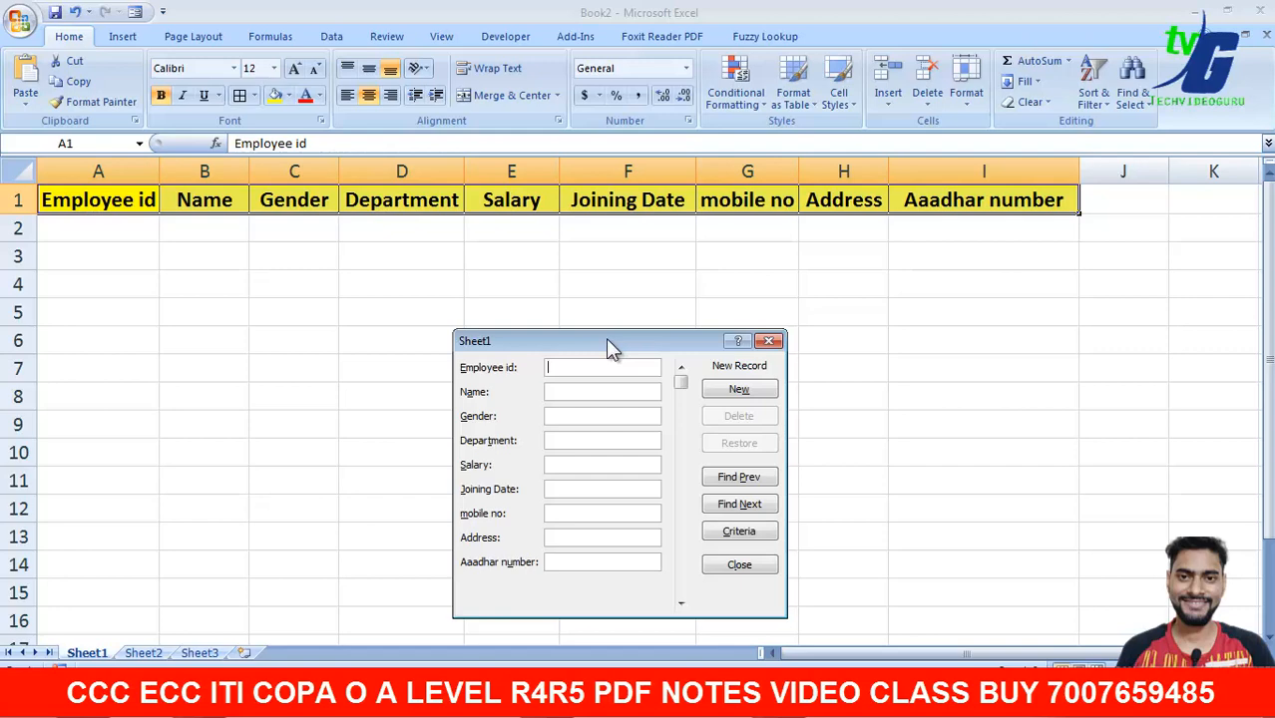
pyautogui.click(769, 340)
pyautogui.click(506, 38)
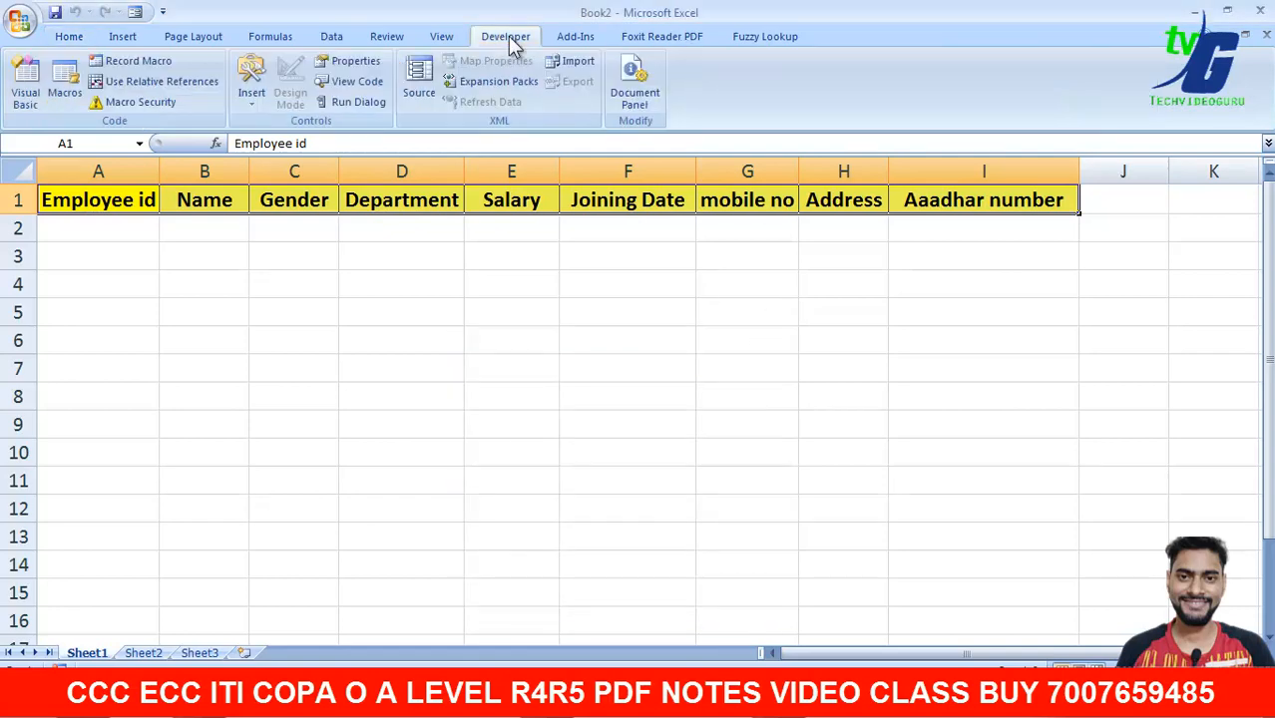
pyautogui.click(25, 82)
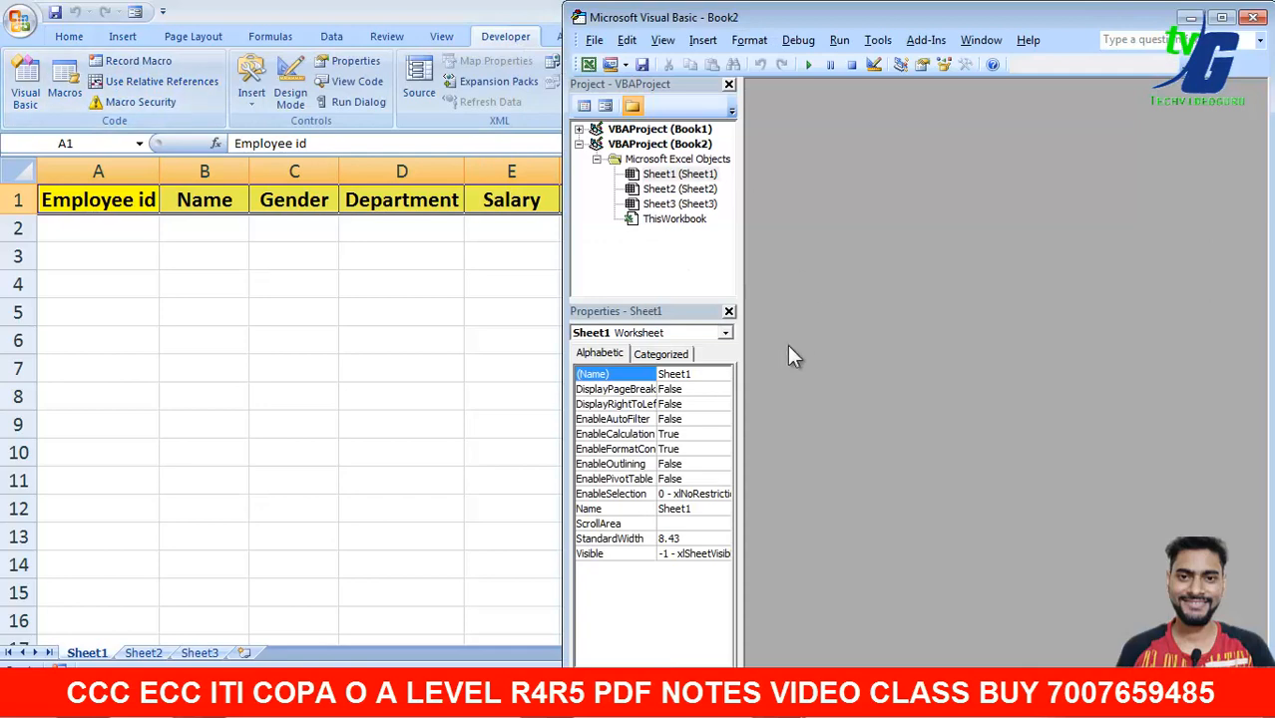
pyautogui.click(1252, 19)
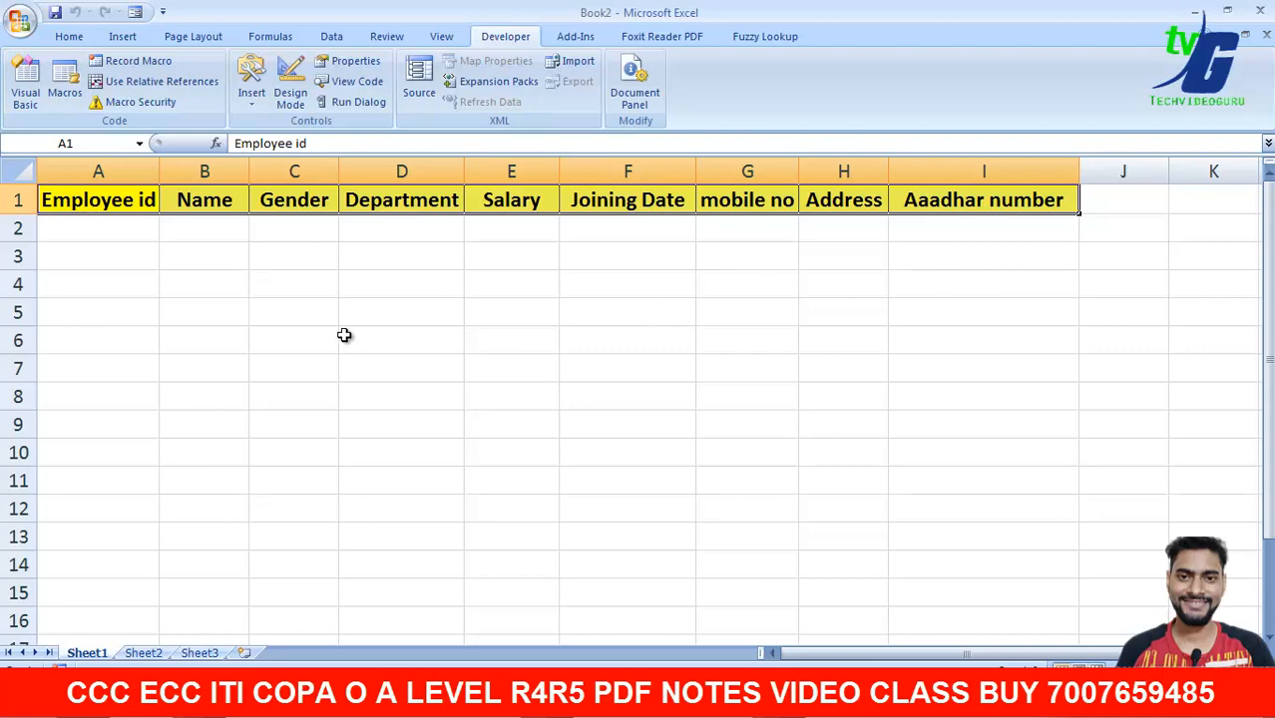
# - Reopen the Sheet1 data form from the Quick Access Toolbar, using row 1 as labels, and reposition it
pyautogui.click(135, 12)
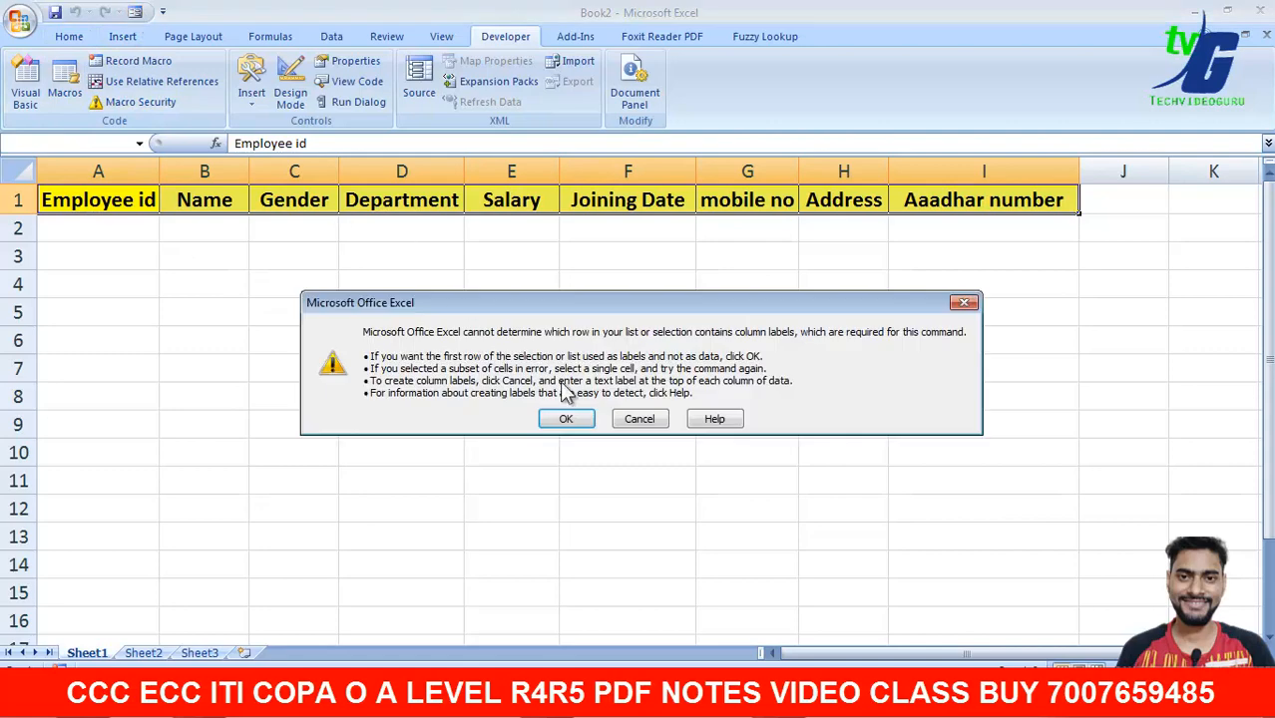
pyautogui.click(570, 417)
pyautogui.moveTo(595, 341); pyautogui.dragTo(716, 328)
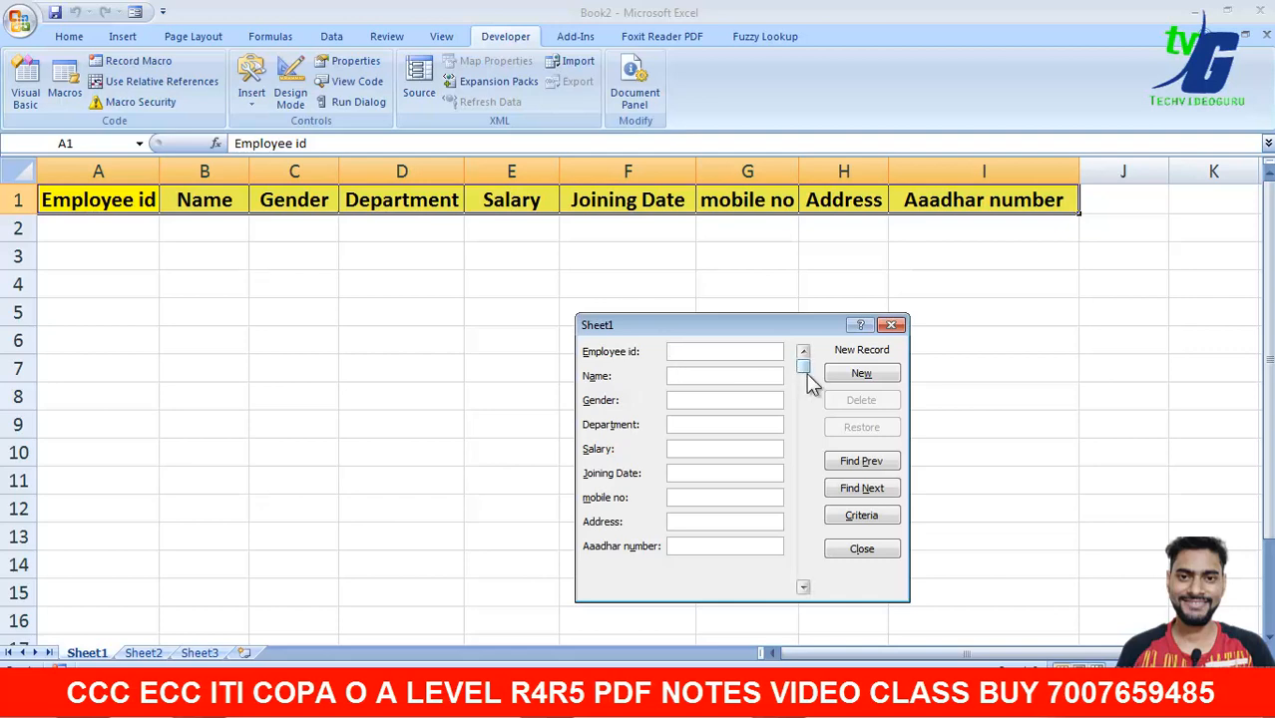
pyautogui.moveTo(803, 367); pyautogui.dragTo(806, 584)
# - Enter employee id 100, the employee's name, gender MALE and department HARDWARE in the data form
pyautogui.write('10')
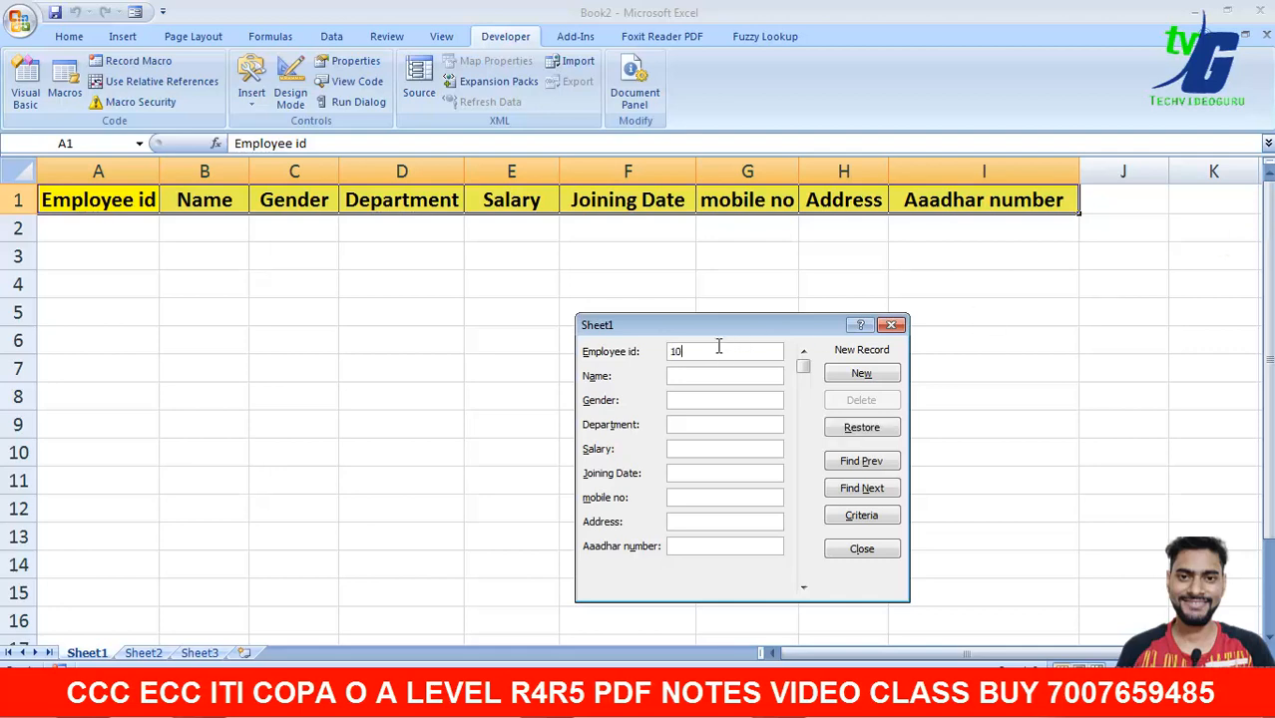
pyautogui.write('0')
pyautogui.press('Tab')
pyautogui.write('KUMARM')
pyautogui.press('BackSpace')
pyautogui.write('MALE')
pyautogui.write('HARDW')
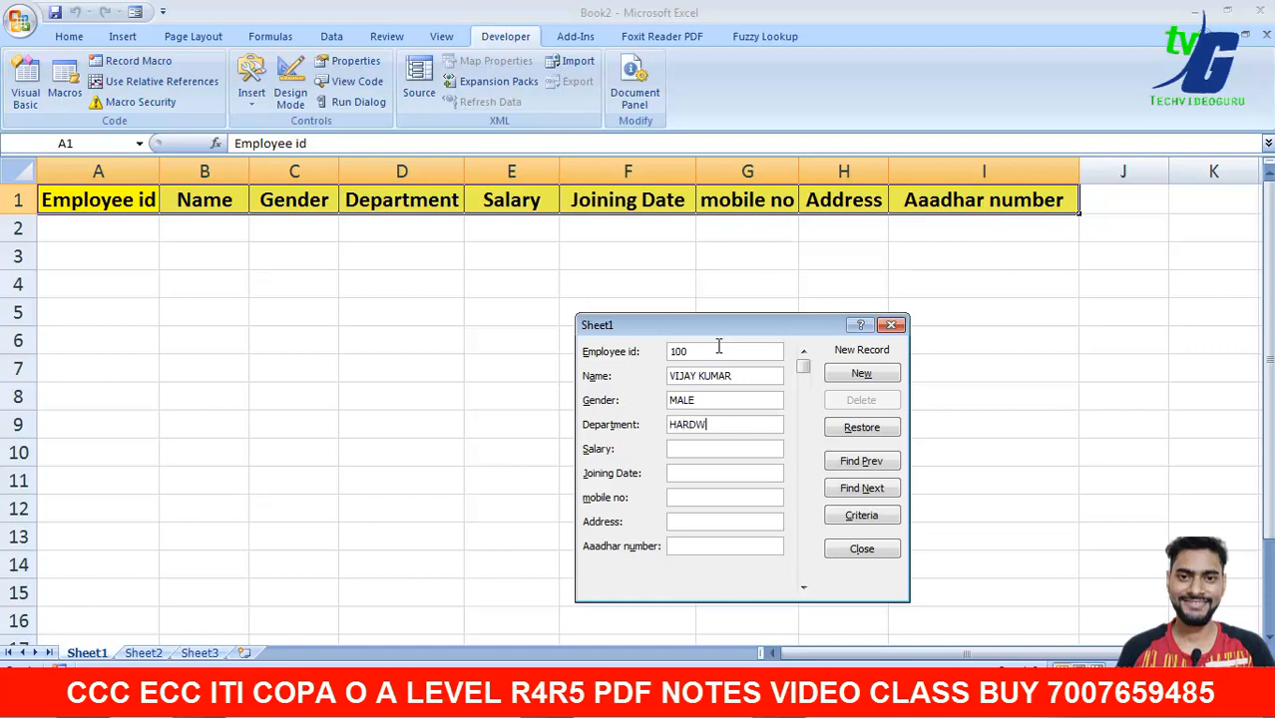
pyautogui.write('ARE')
# - Enter salary 15000, joining date 1-1-2021, mobile number, address NEW DELHI and Aadhaar number, then add the record
pyautogui.press('Tab')
pyautogui.press('BackSpace')
pyautogui.press('BackSpace')
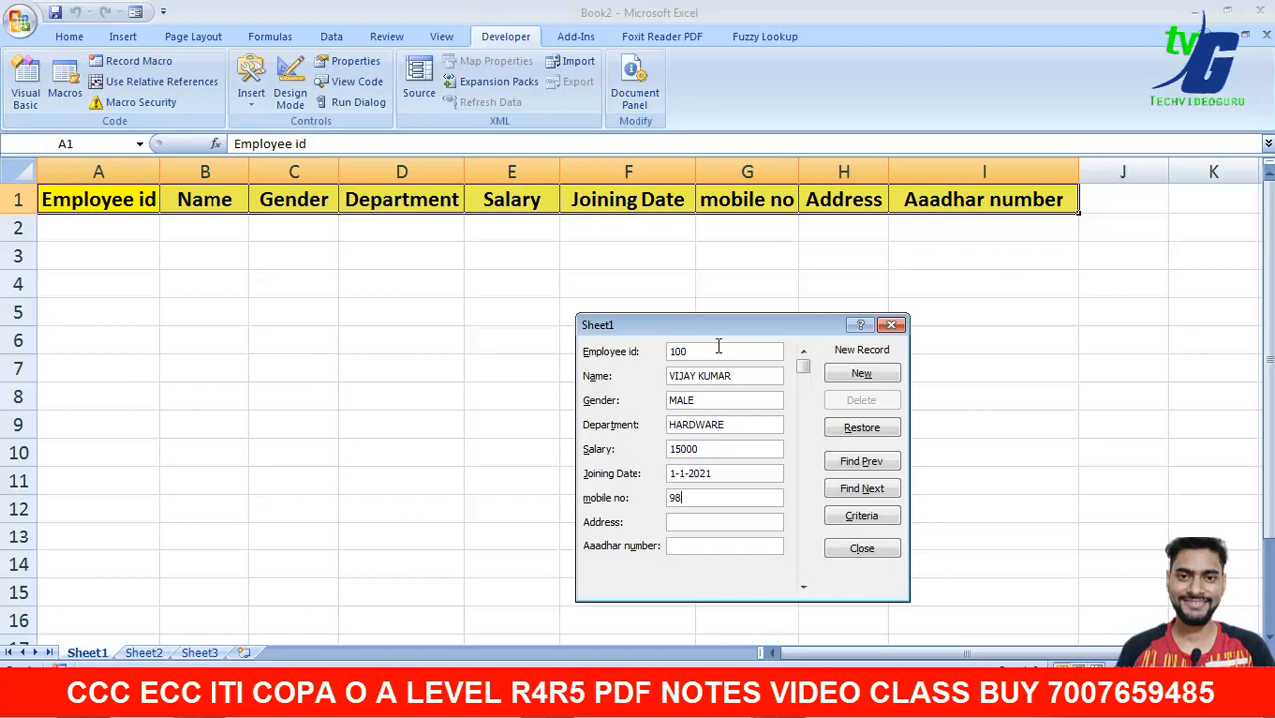
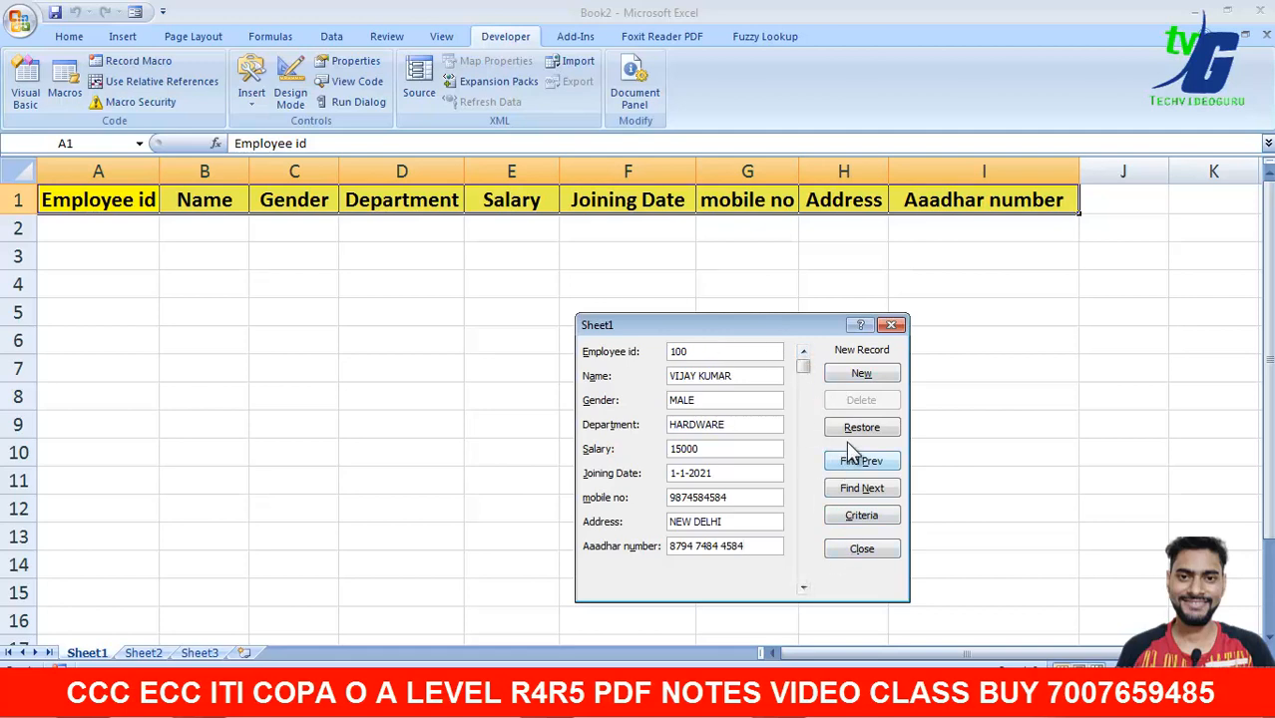
pyautogui.press('Return')
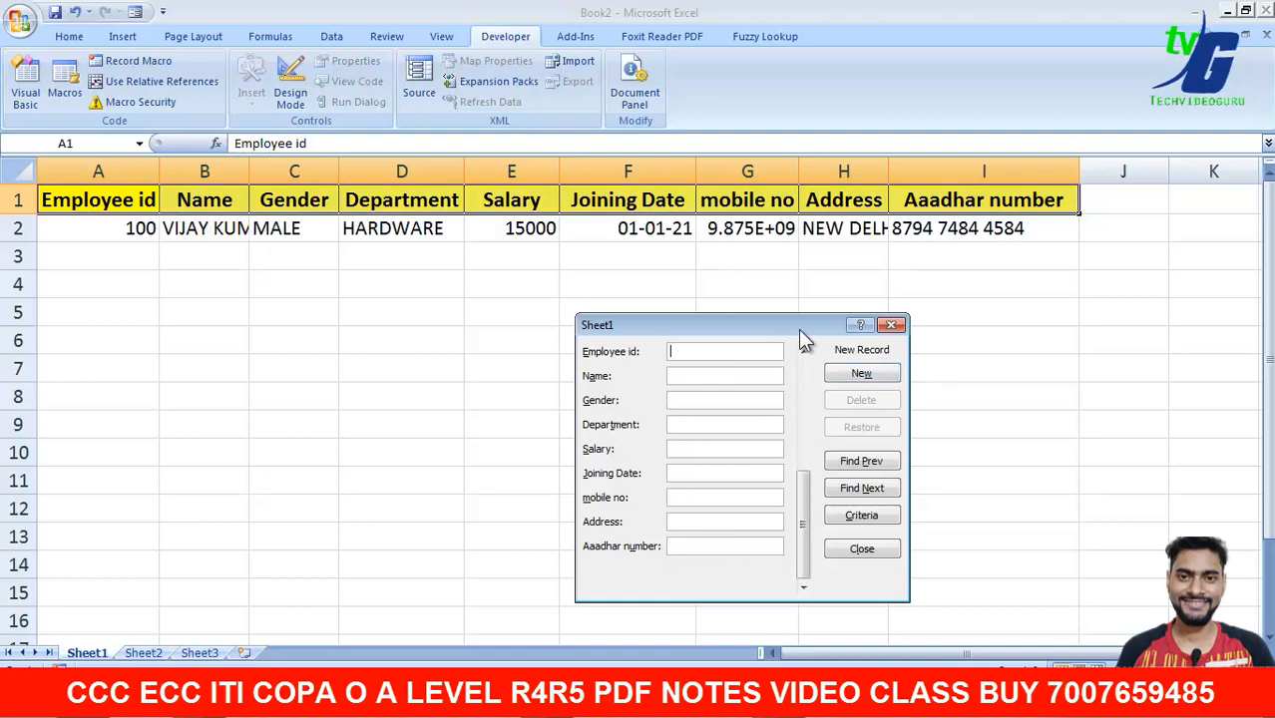
# - Close the data form and widen columns H, G and B to fit address, mobile number and name
pyautogui.moveTo(808, 326); pyautogui.dragTo(830, 337)
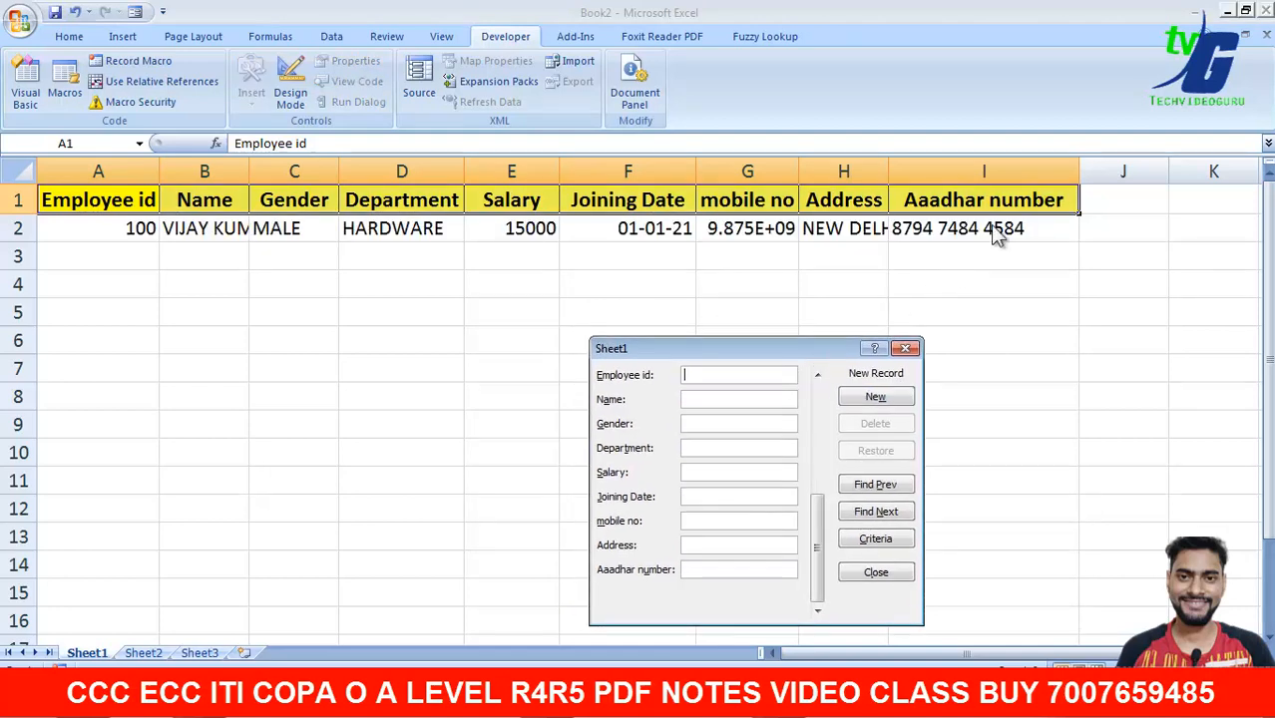
pyautogui.click(904, 348)
pyautogui.moveTo(890, 178); pyautogui.dragTo(936, 180)
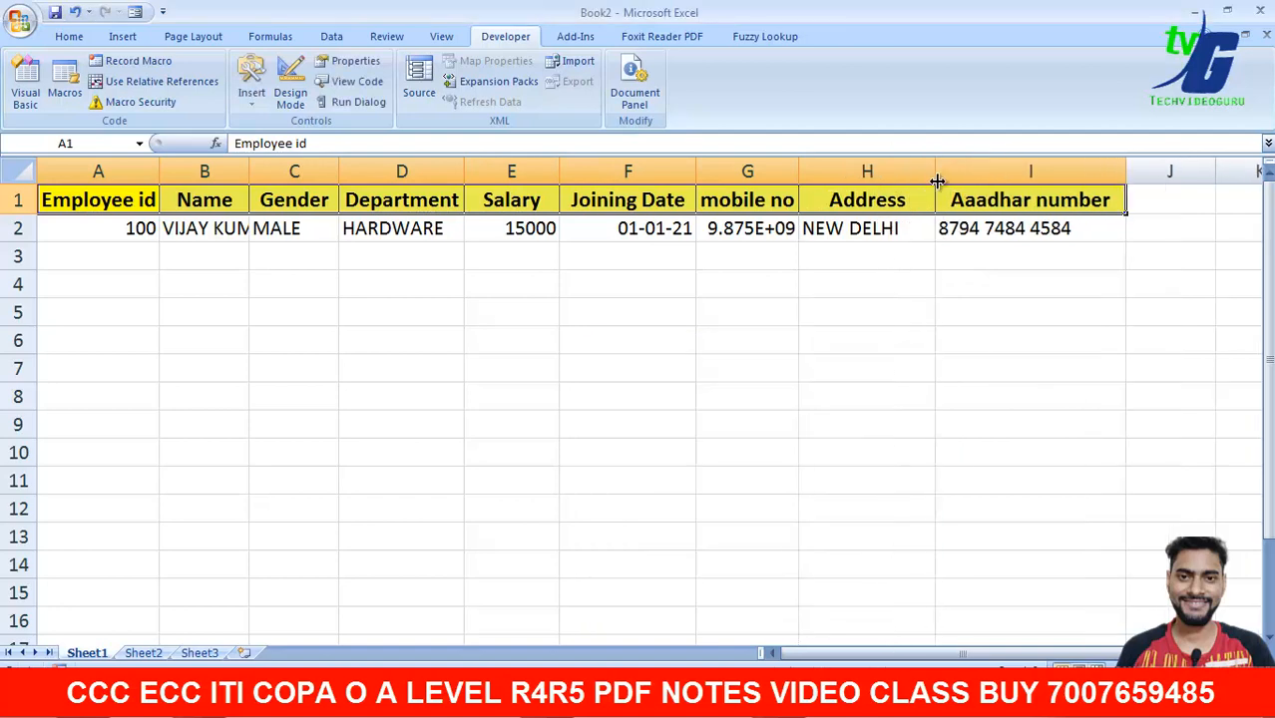
pyautogui.moveTo(799, 174); pyautogui.dragTo(829, 176)
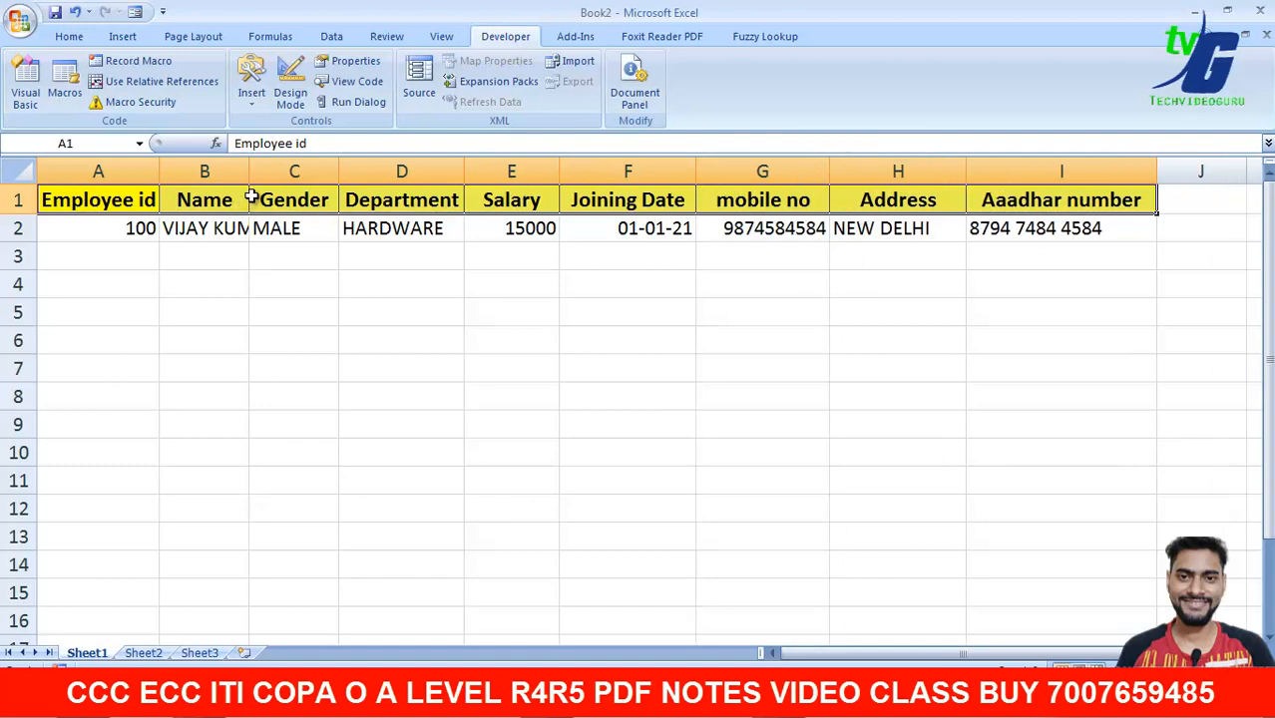
pyautogui.moveTo(250, 177); pyautogui.dragTo(322, 177)
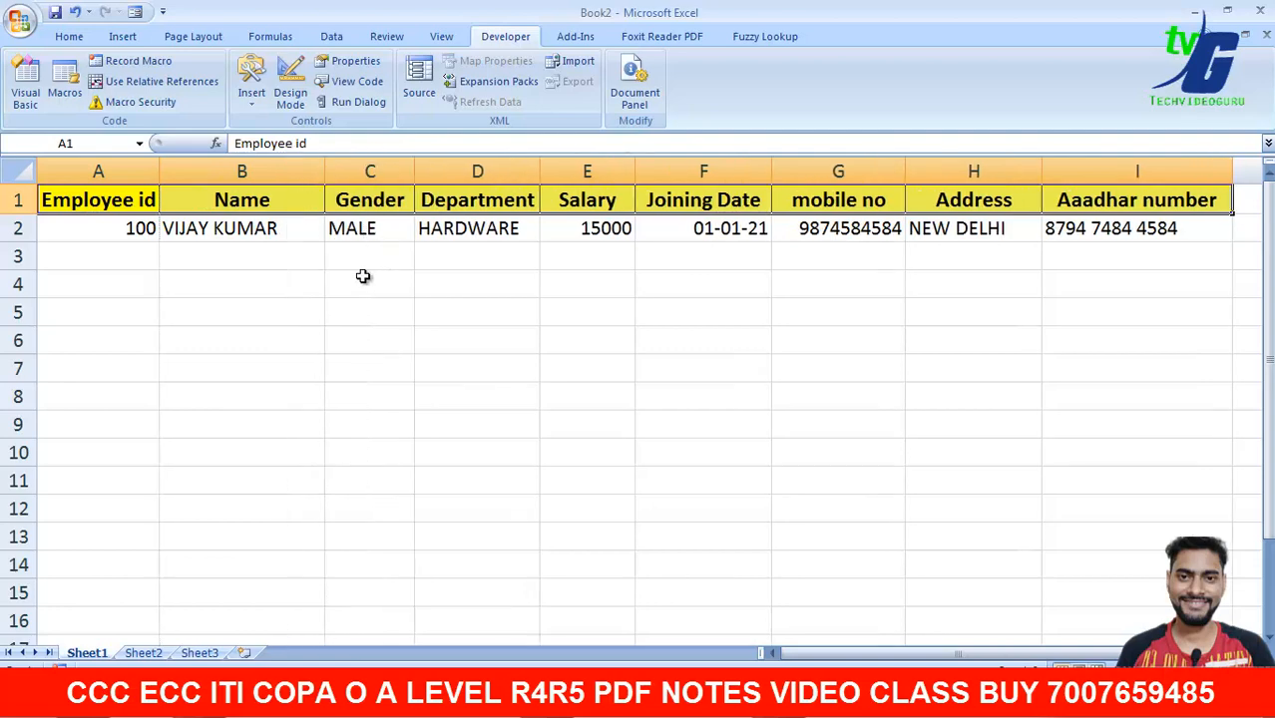
# - Reopen the data form on the existing records and start a blank new record
pyautogui.click(135, 12)
pyautogui.moveTo(725, 349); pyautogui.dragTo(761, 341)
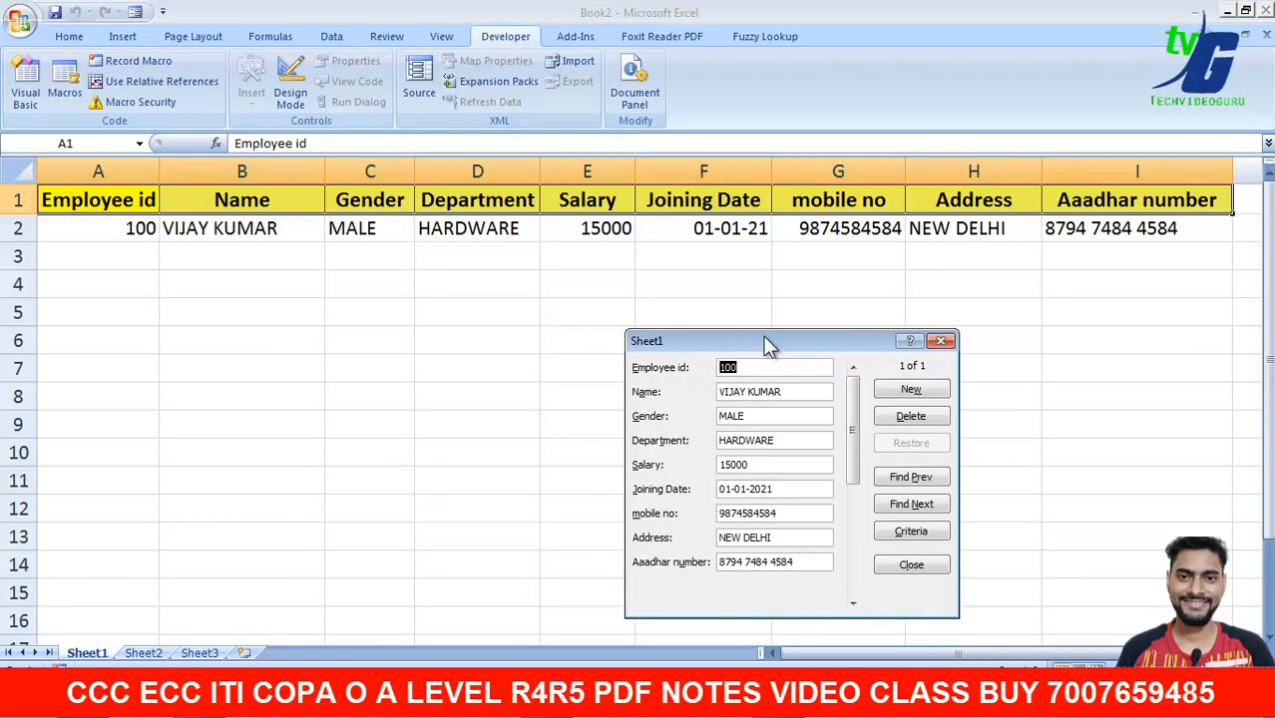
pyautogui.moveTo(853, 424); pyautogui.dragTo(854, 395)
pyautogui.click(898, 390)
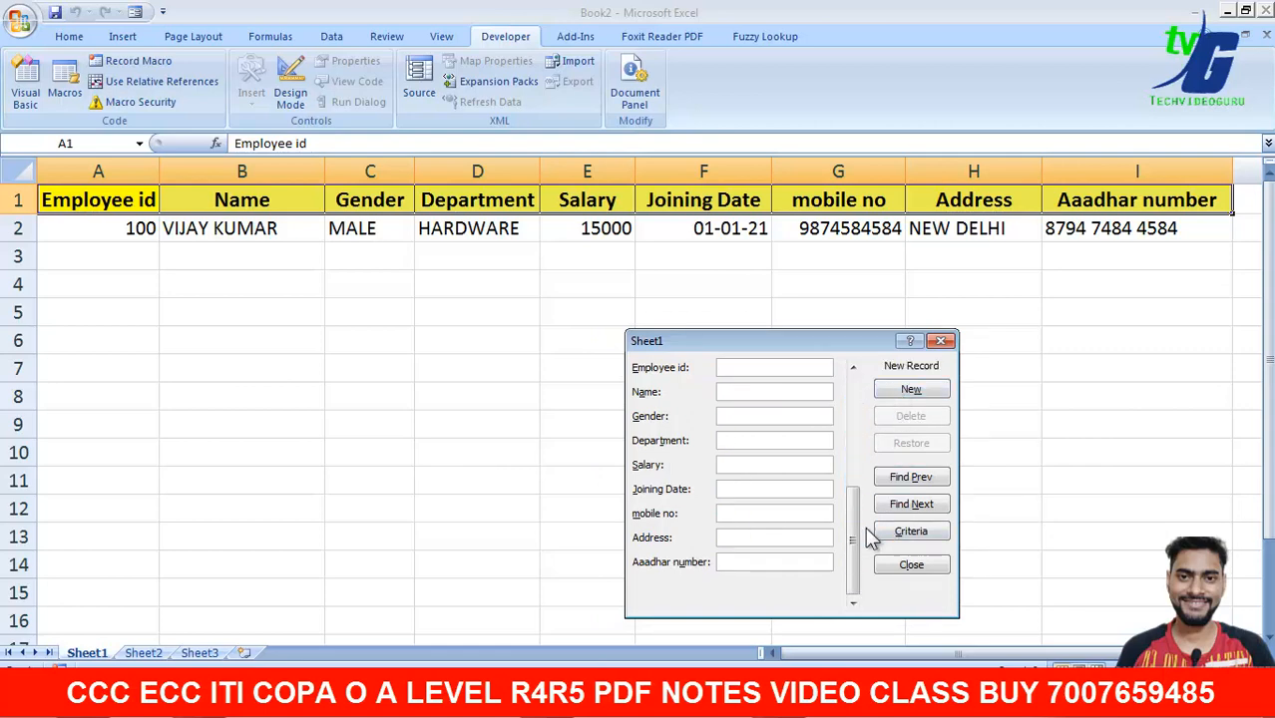
pyautogui.moveTo(855, 528); pyautogui.dragTo(854, 409)
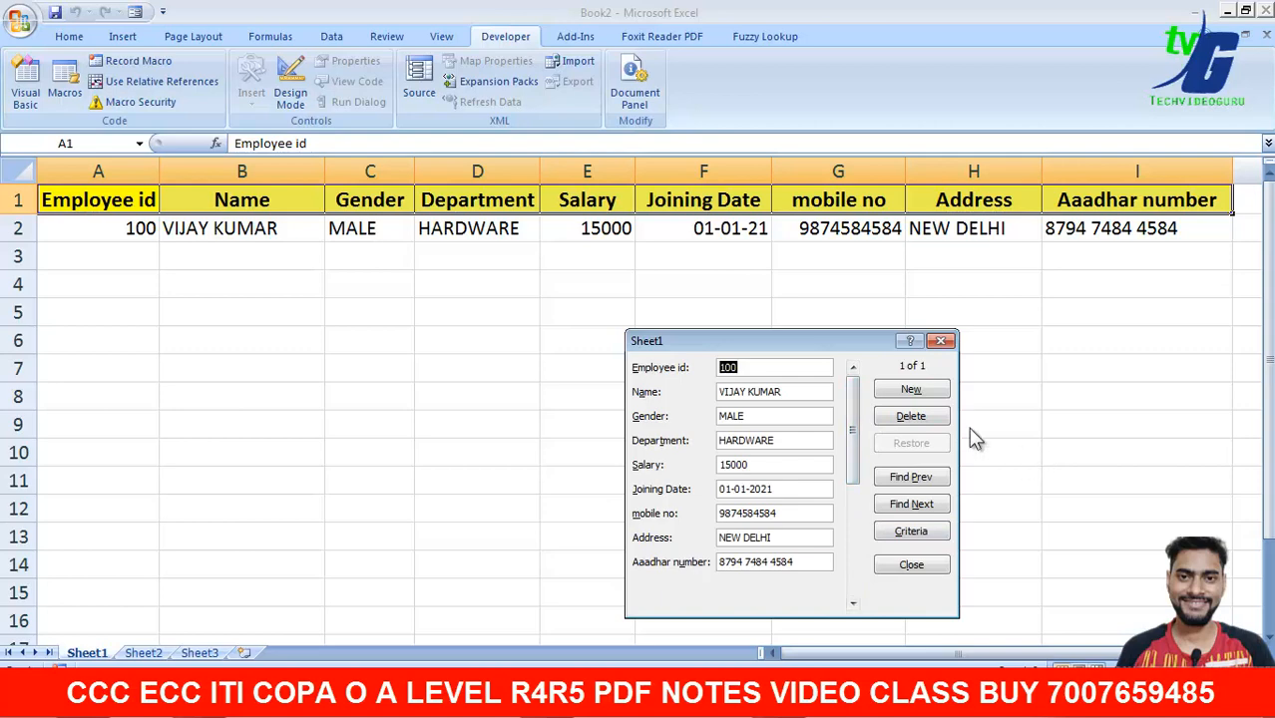
pyautogui.click(945, 398)
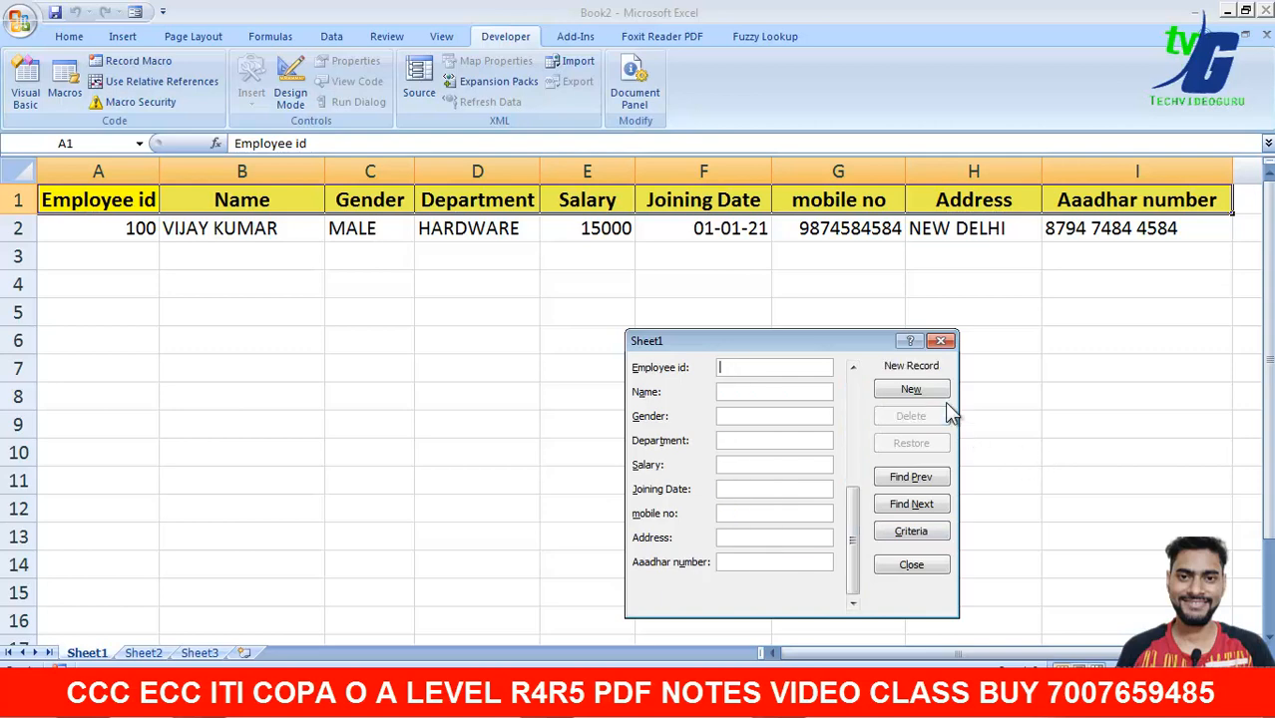
# - Enter employee id 101, the employee's name, gender MALE and department HR
pyautogui.write('101')
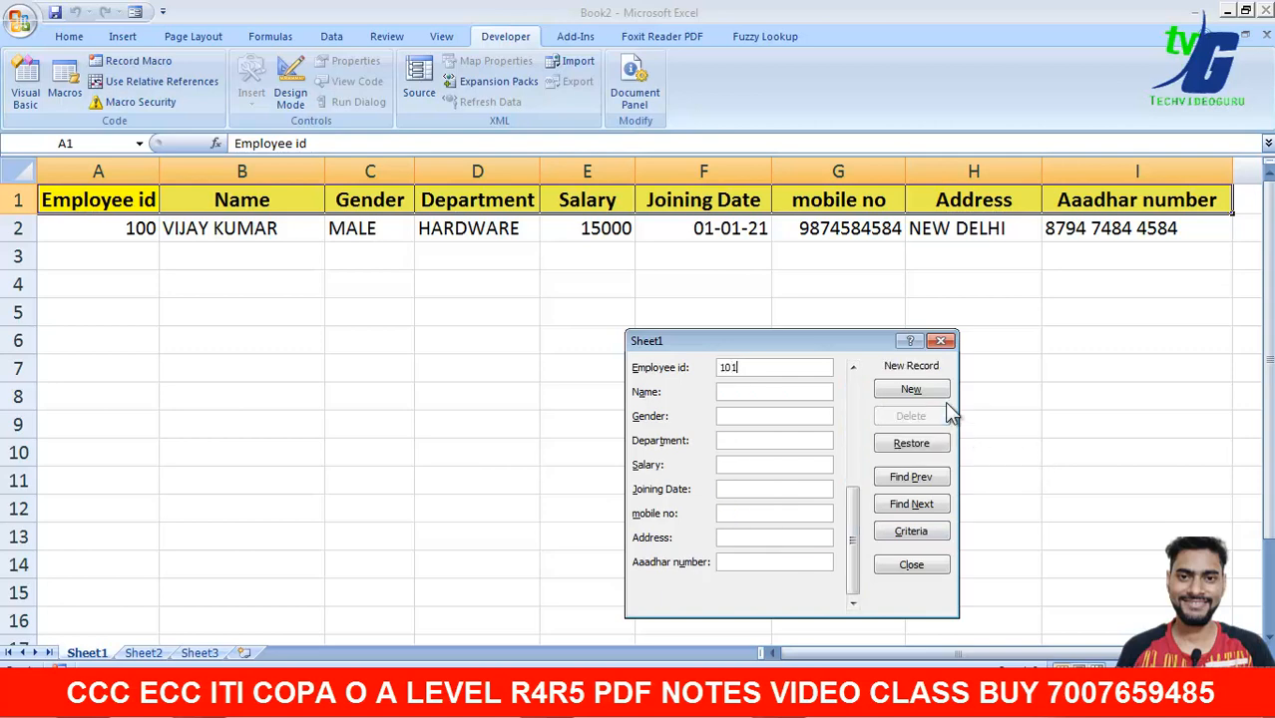
pyautogui.press('Tab')
pyautogui.write('VIMAL')
pyautogui.press('Tab')
pyautogui.write('MALE')
pyautogui.write('HR')
pyautogui.press('Tab')
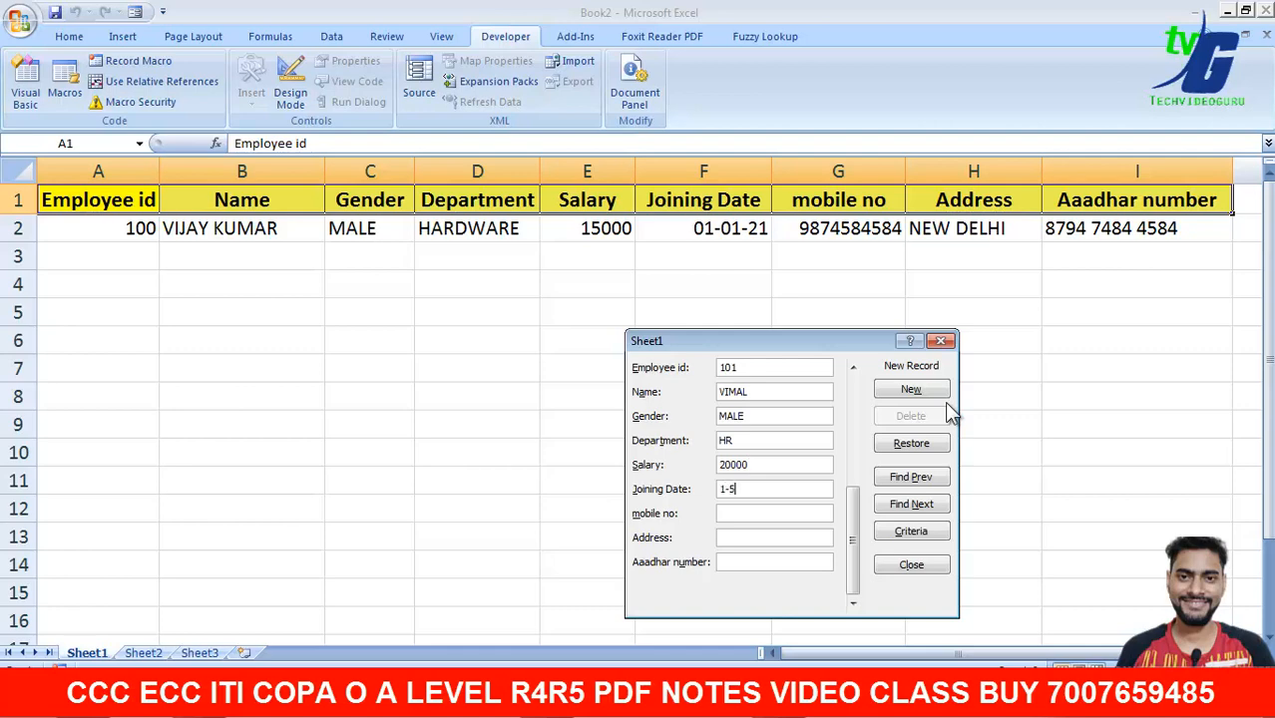
# - Enter salary 20000, joining date 1-5-2020, mobile number, city LUCKNOW and Aadhaar number, then add the record
pyautogui.press('Tab')
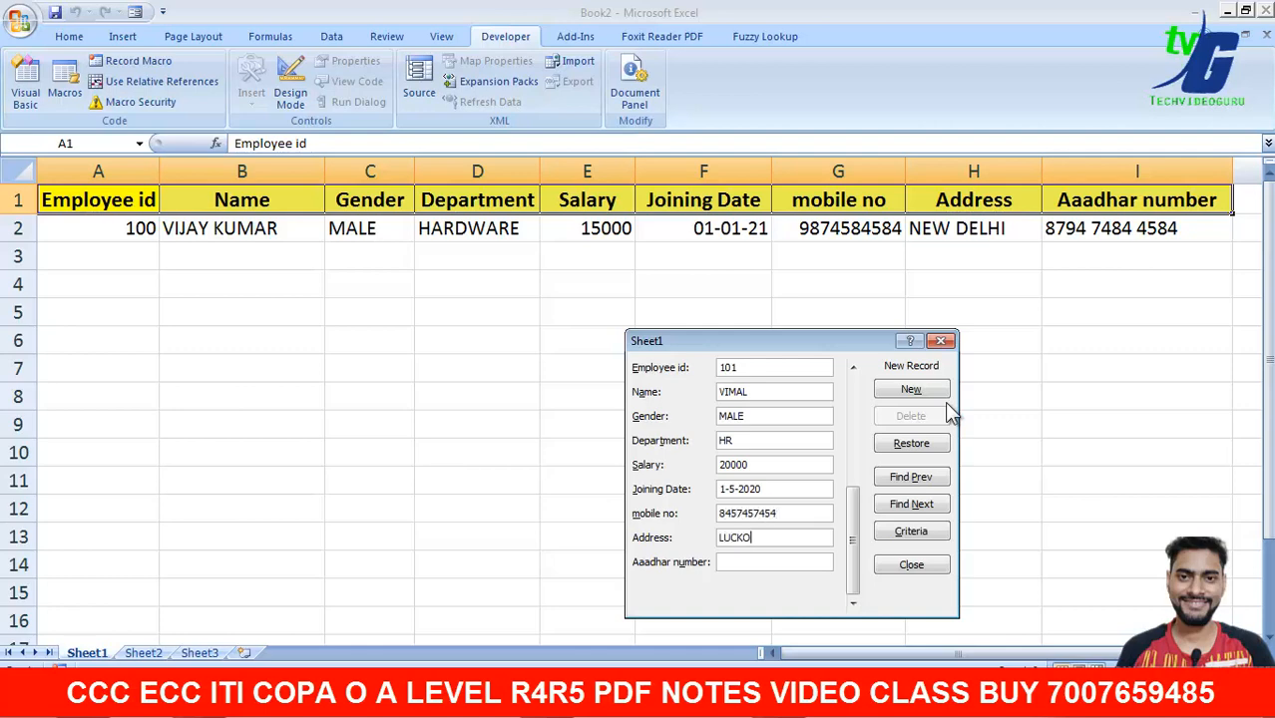
pyautogui.press('BackSpace')
pyautogui.press('BackSpace')
pyautogui.press('BackSpace')
pyautogui.press('Return')
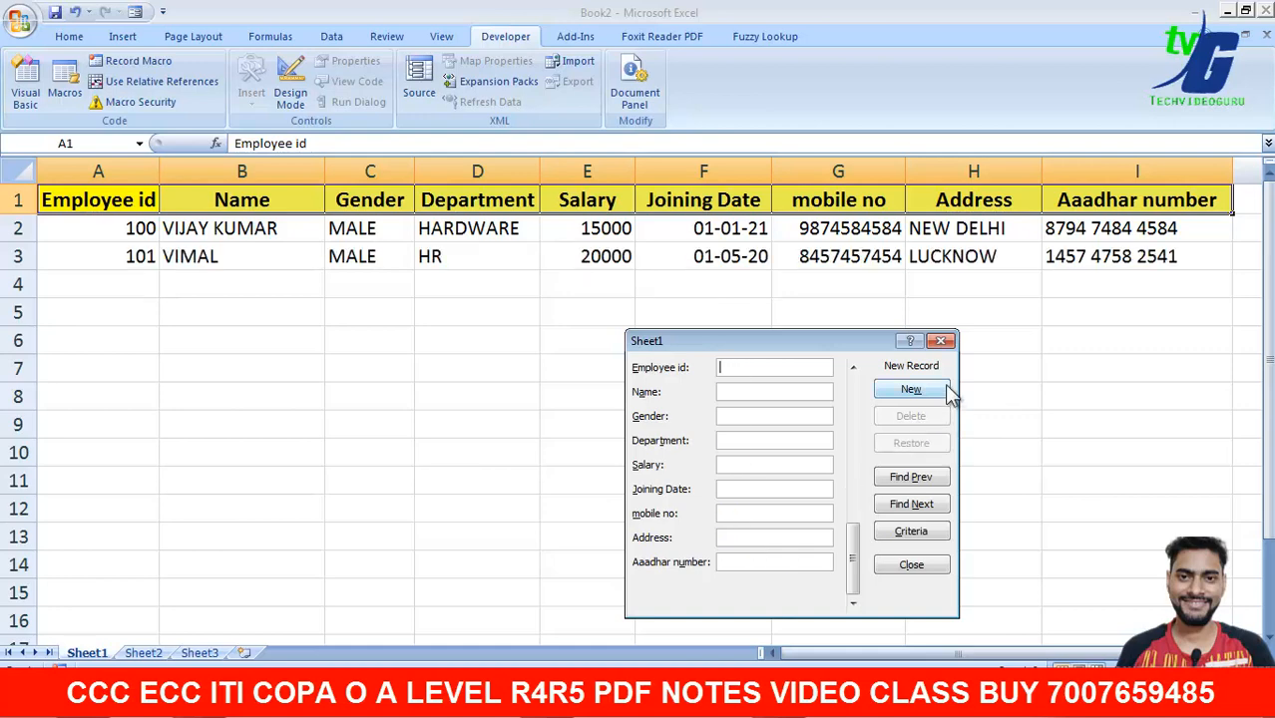
# - Enter employee id 102, the employee's name, gender FEMALE and department HR in the data form
pyautogui.moveTo(821, 345); pyautogui.dragTo(1092, 359)
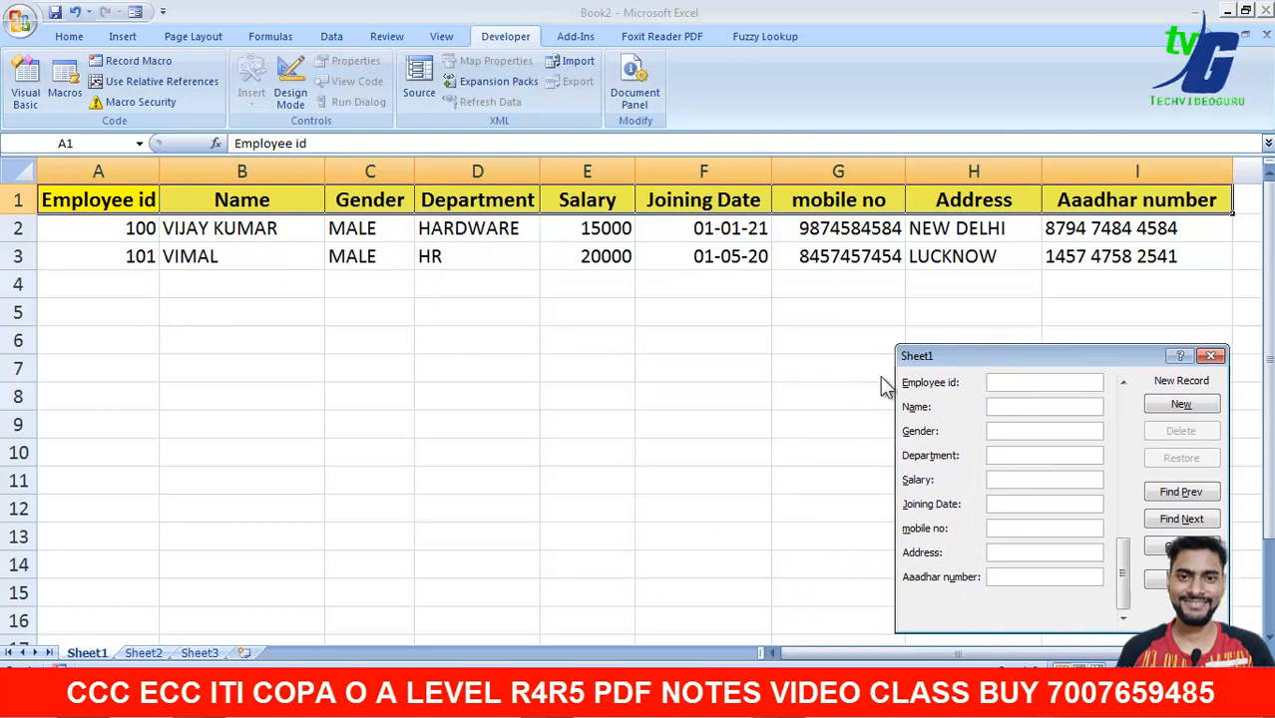
pyautogui.write('SWEE')
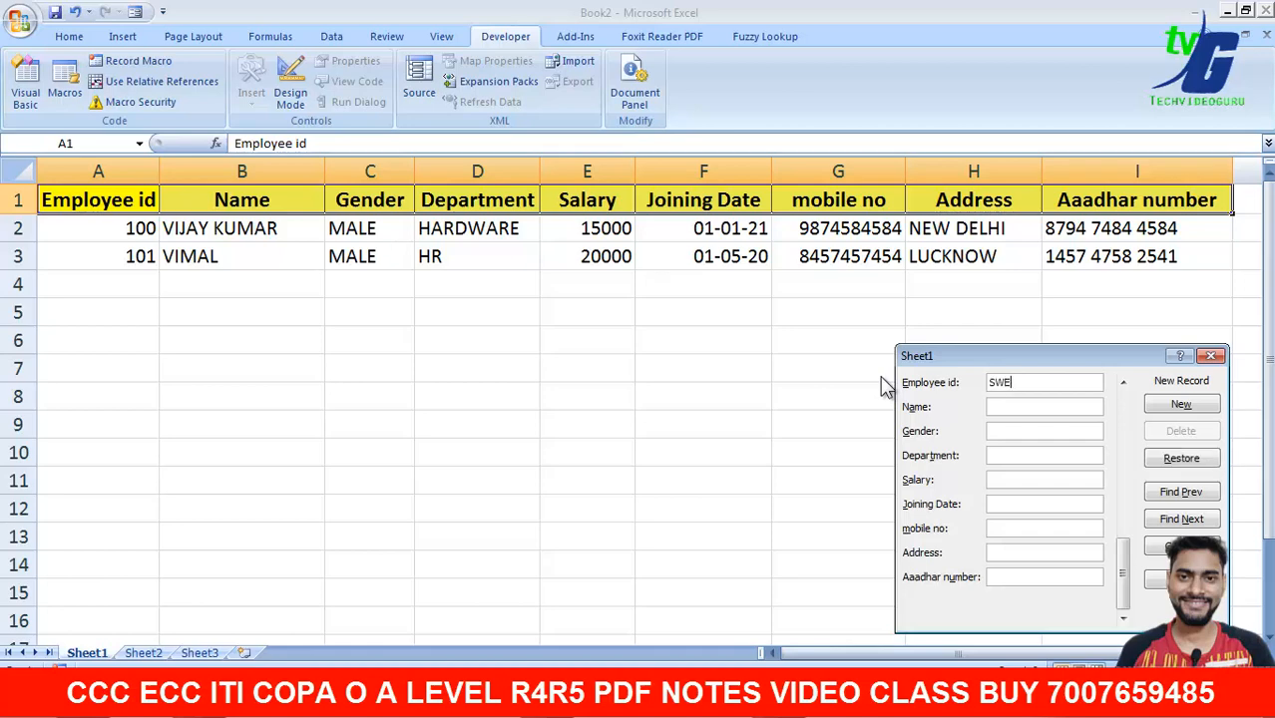
pyautogui.press('BackSpace')
pyautogui.press('BackSpace')
pyautogui.press('BackSpace')
pyautogui.press('BackSpace')
pyautogui.write('102')
pyautogui.press('Tab')
pyautogui.write('SWEETA')
pyautogui.press('Tab')
pyautogui.write('FEMALE')
pyautogui.press('Tab')
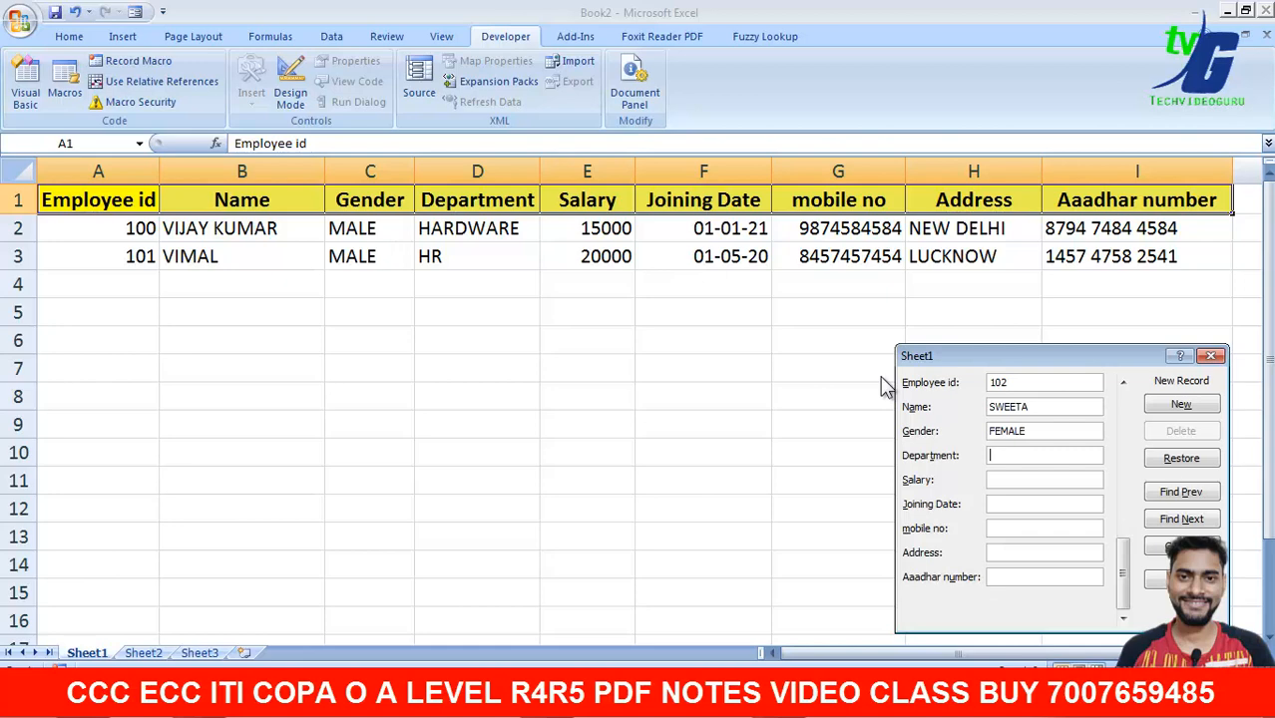
pyautogui.write('HR')
# - Enter salary 35000, joining date 1-5-2021, mobile number, city PUNE and Aadhaar number, add the record, and close the form
pyautogui.press('Tab')
pyautogui.press('Tab')
pyautogui.press('Tab')
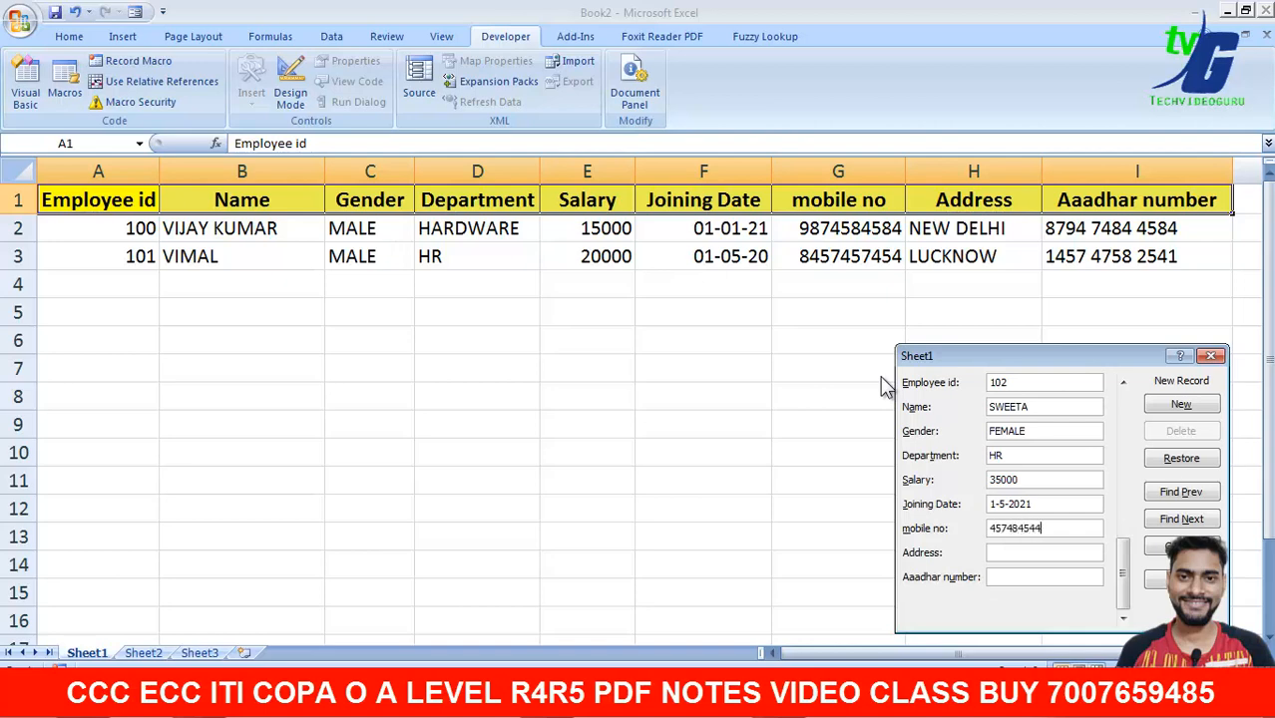
pyautogui.press('Tab')
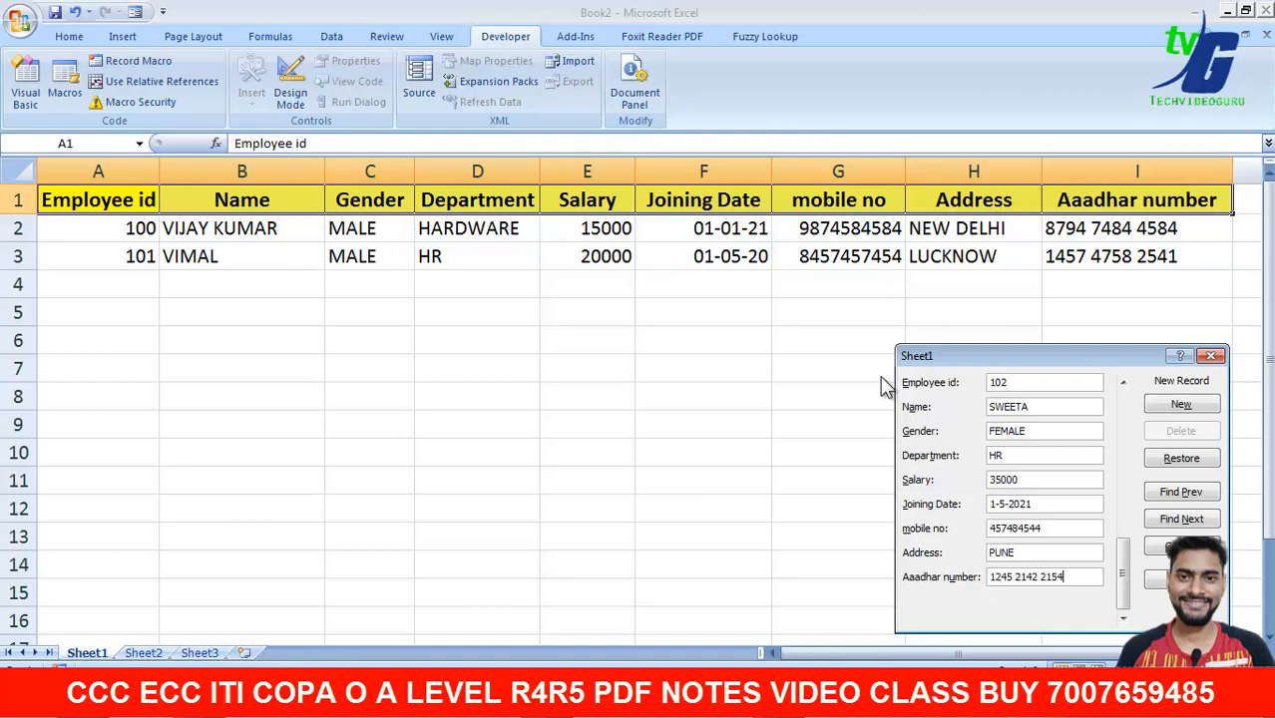
pyautogui.press('Return')
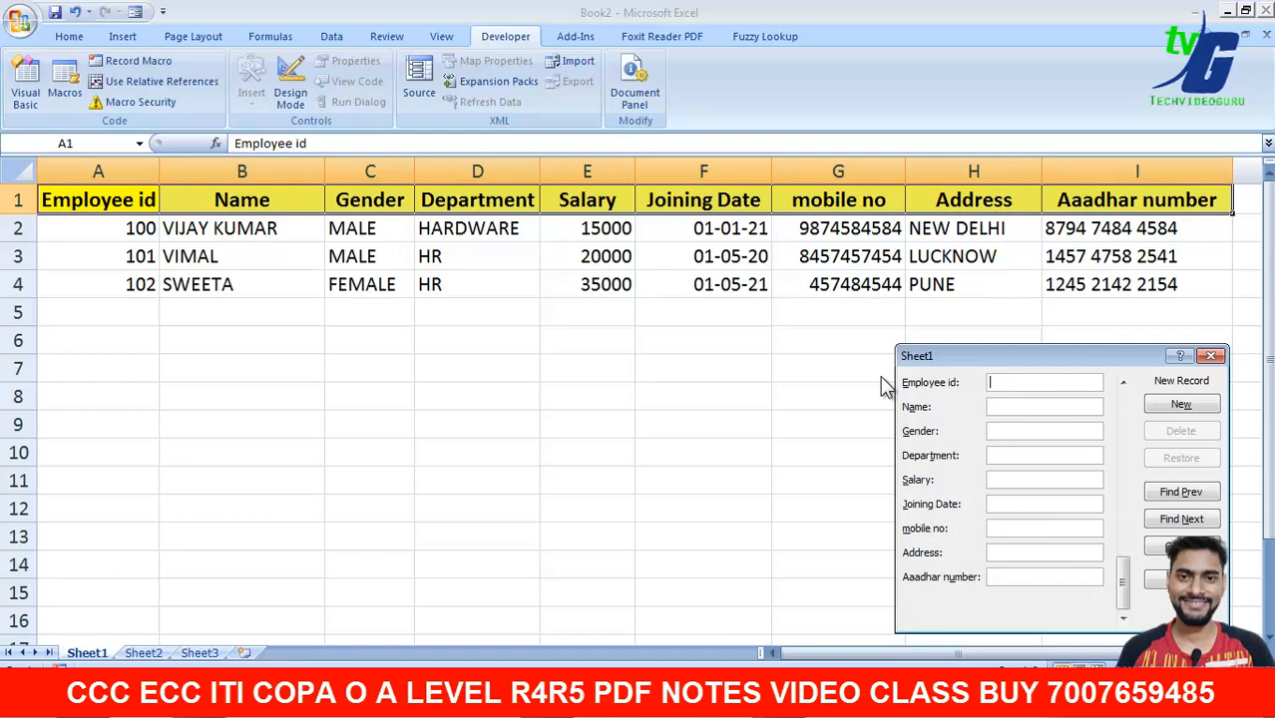
pyautogui.click(1210, 356)
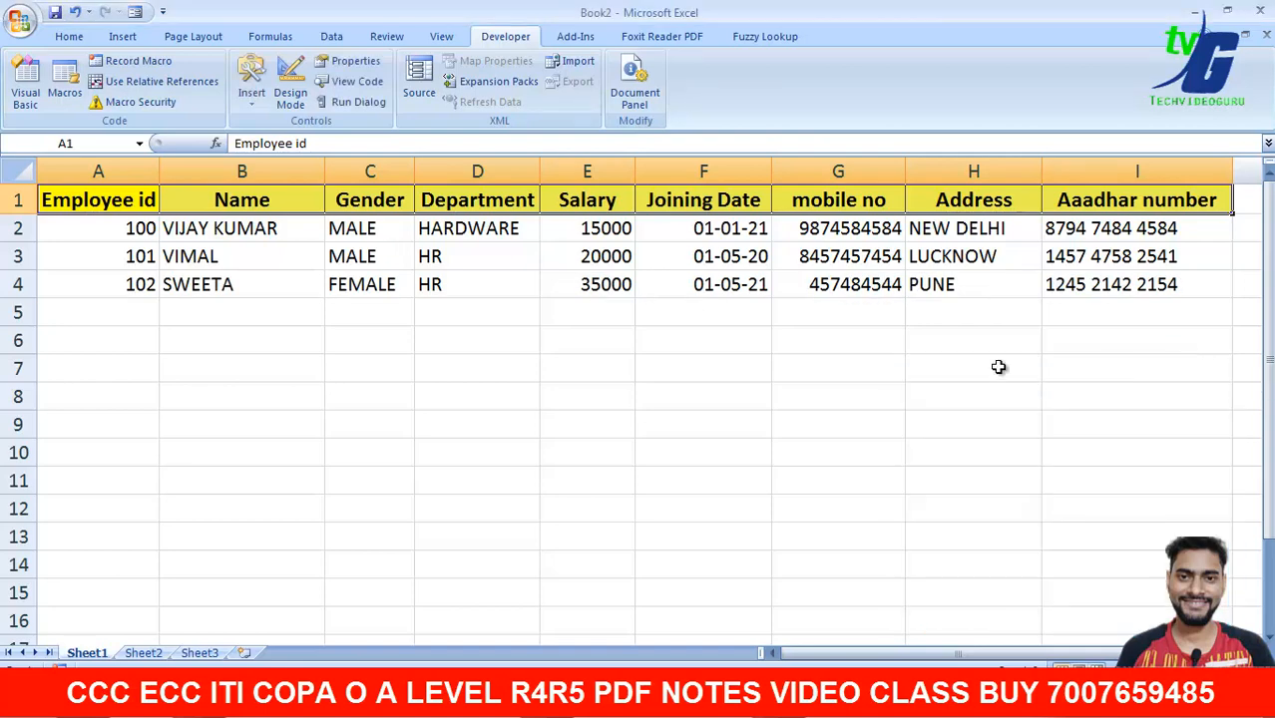
# - Apply All Borders to the data range A2:I4
pyautogui.click(329, 403)
pyautogui.moveTo(104, 240); pyautogui.dragTo(1132, 288)
pyautogui.click(80, 37)
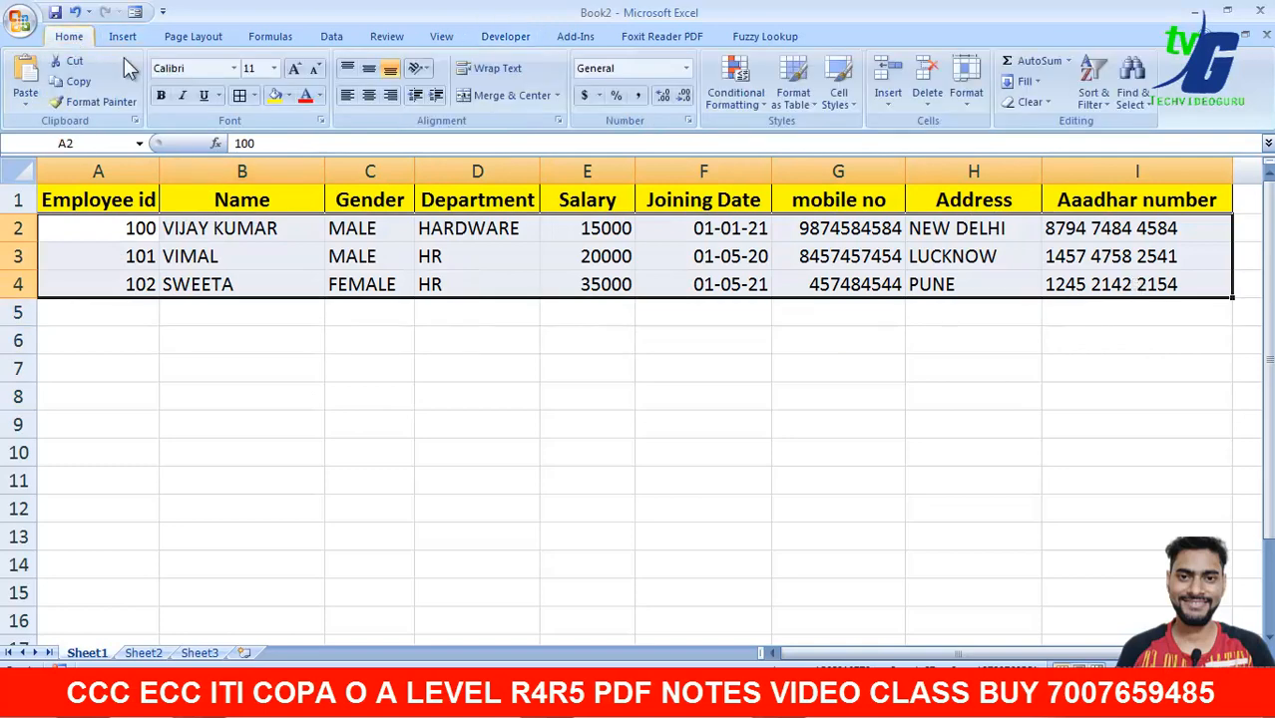
pyautogui.click(244, 349)
pyautogui.click(1137, 537)
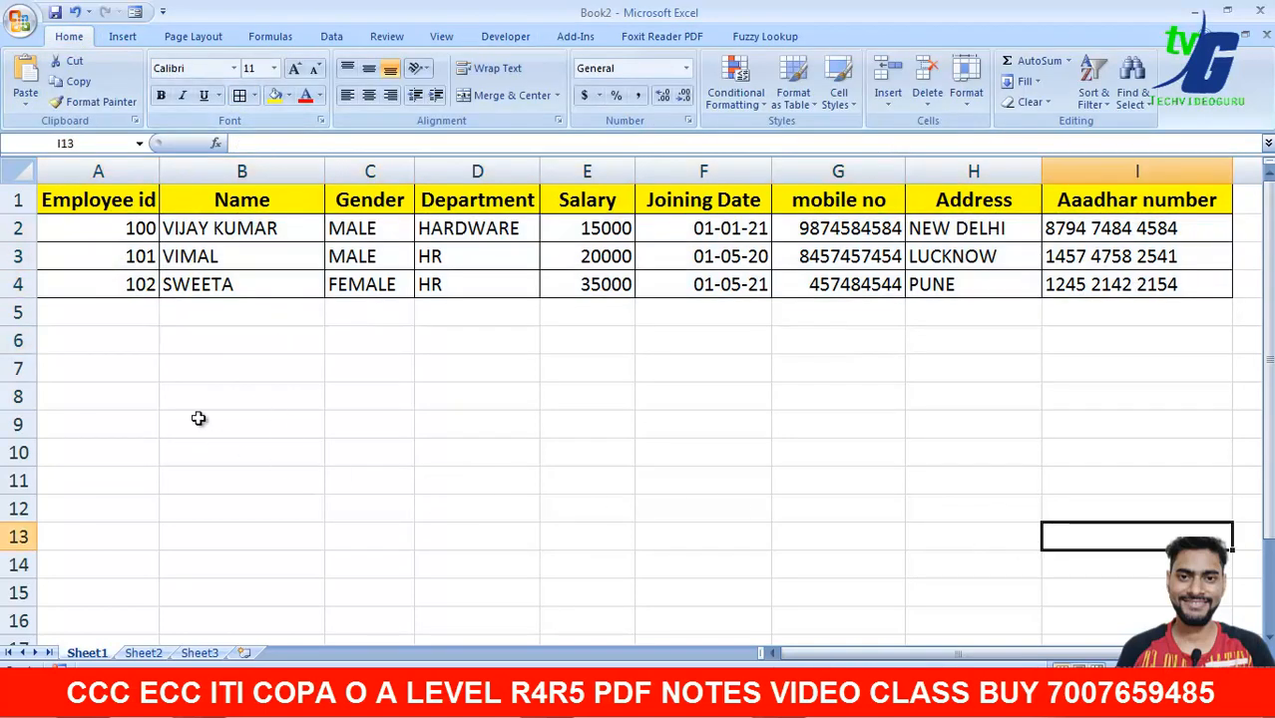
# - Type test entries 103 and GB in A5:B5, then delete them
pyautogui.click(115, 321)
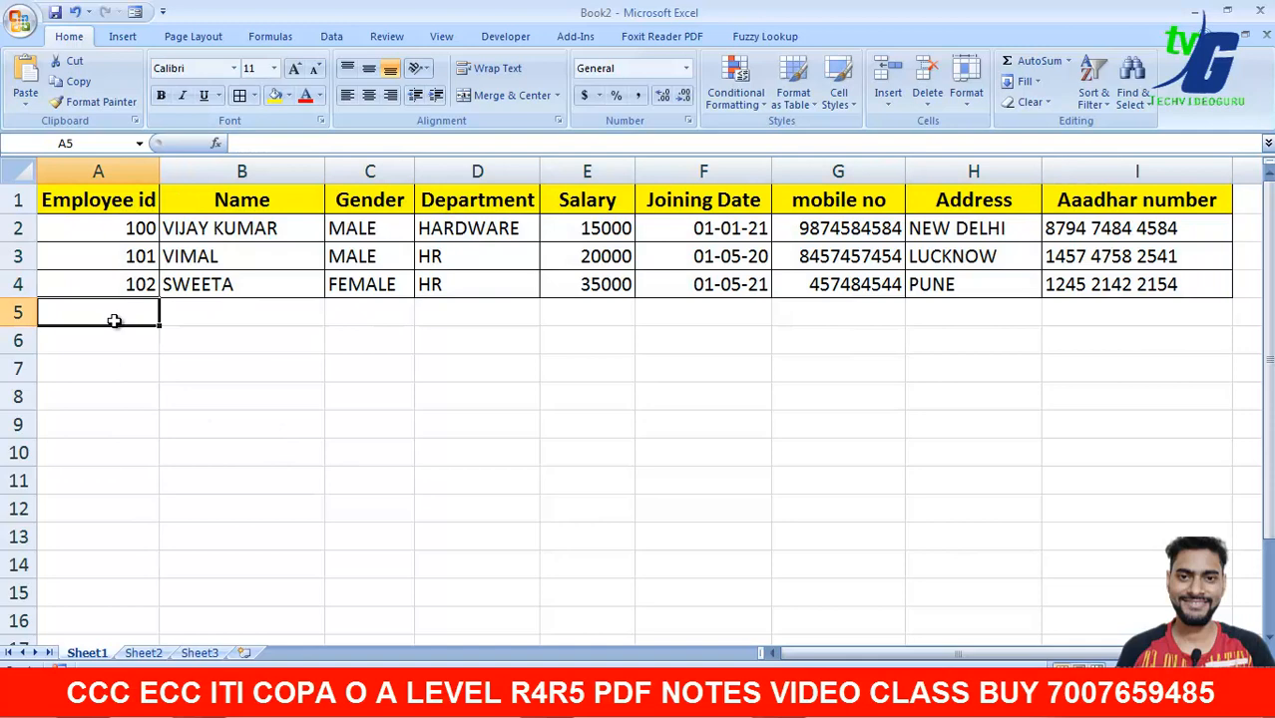
pyautogui.write('103')
pyautogui.press('Tab')
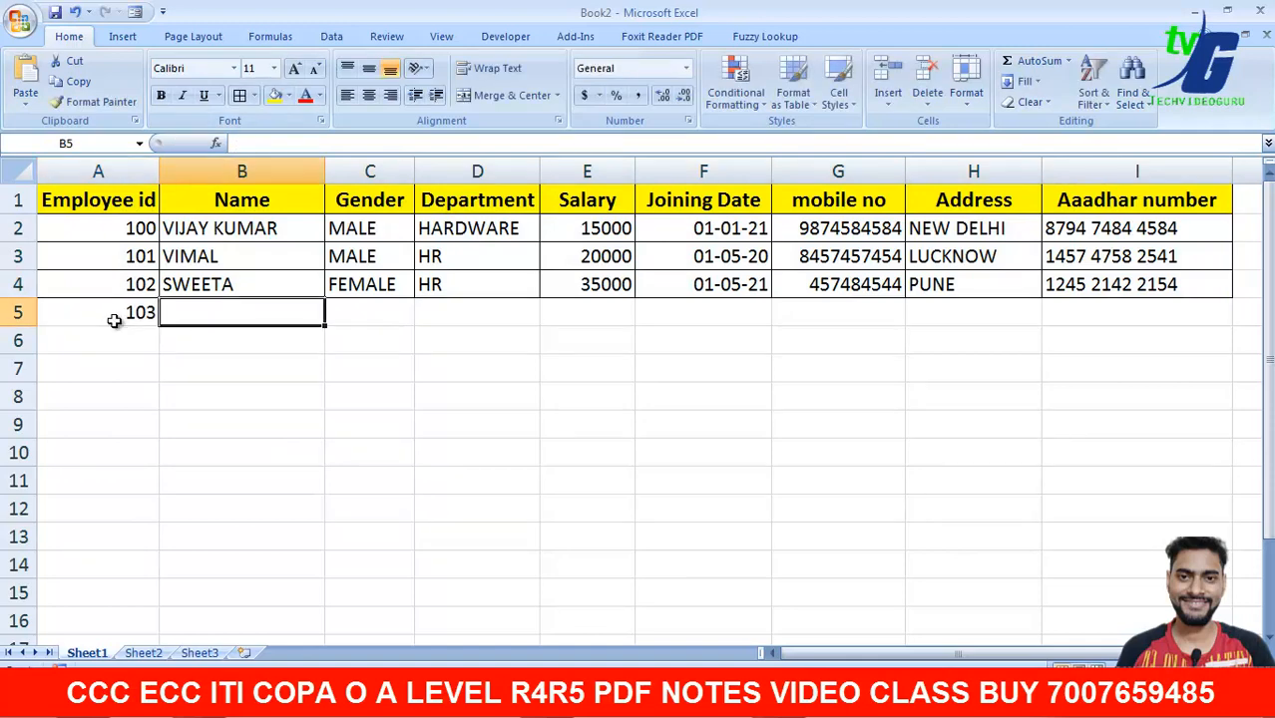
pyautogui.write('GB')
pyautogui.press('Tab')
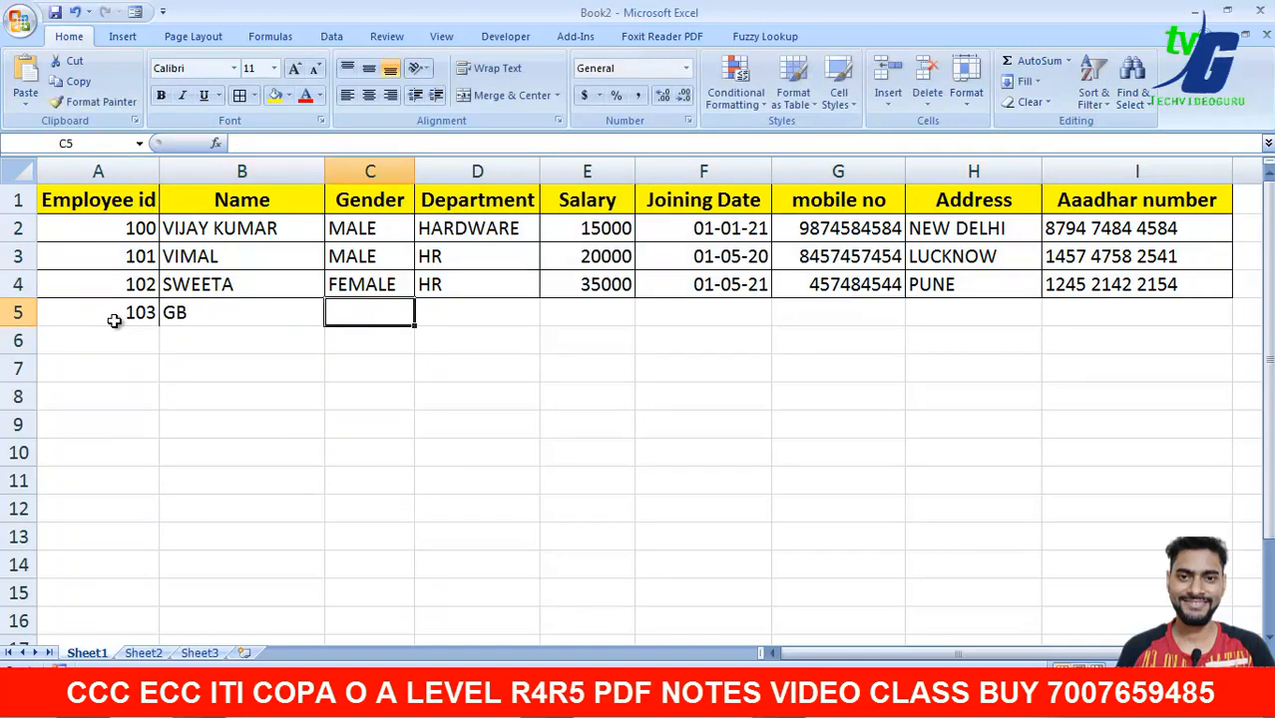
pyautogui.moveTo(115, 320); pyautogui.dragTo(234, 319)
pyautogui.press('Delete')
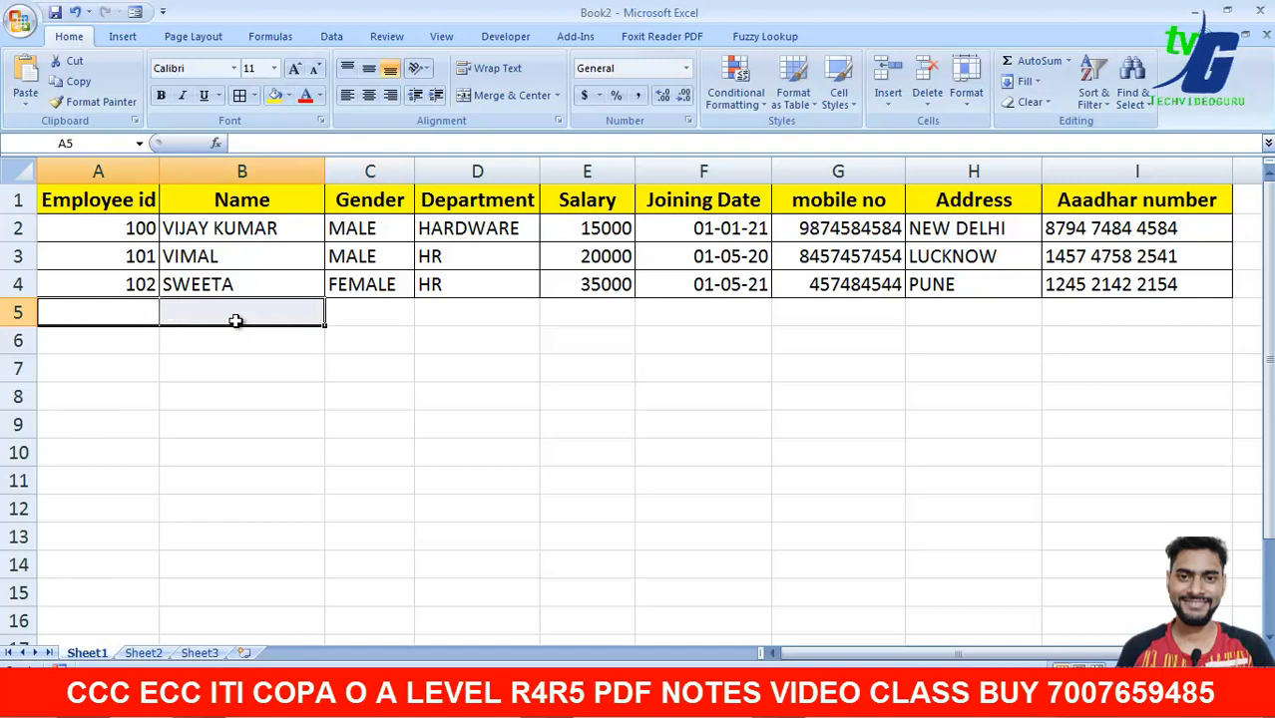
pyautogui.click(312, 429)
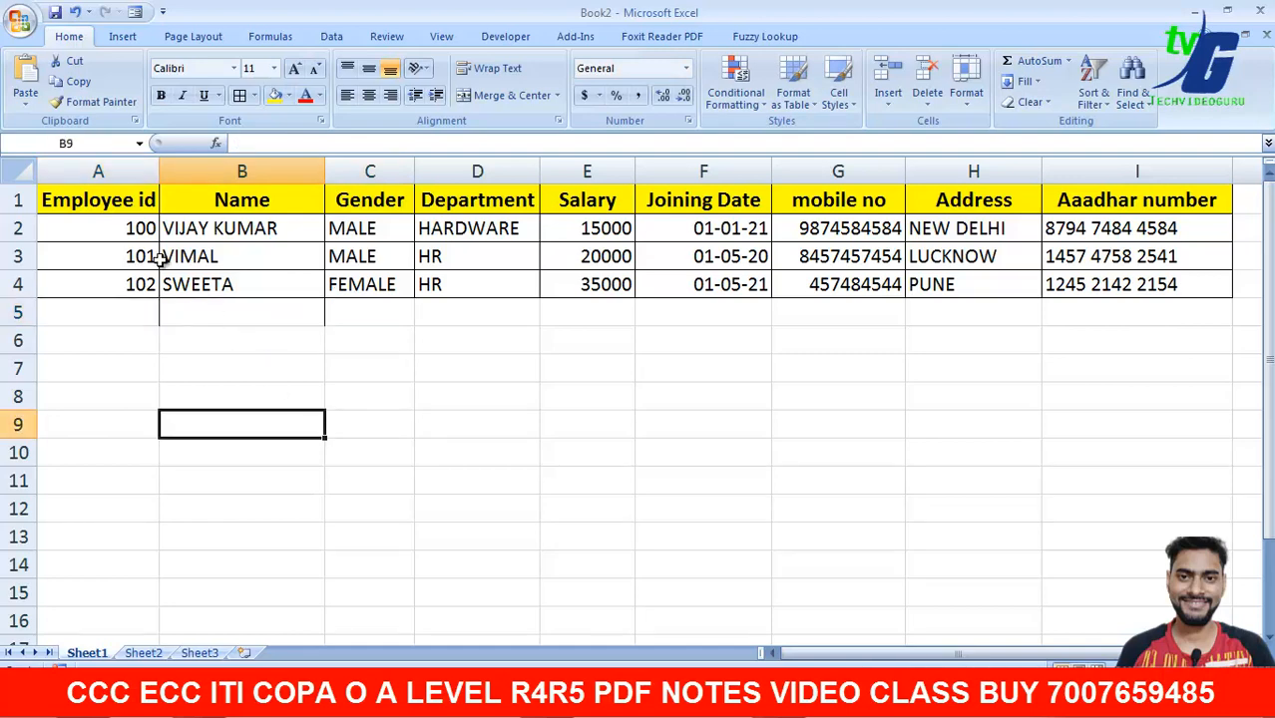
# - Check the header cells A1, B1, C1 and the empty cells A5:B6 below the table
pyautogui.click(140, 202)
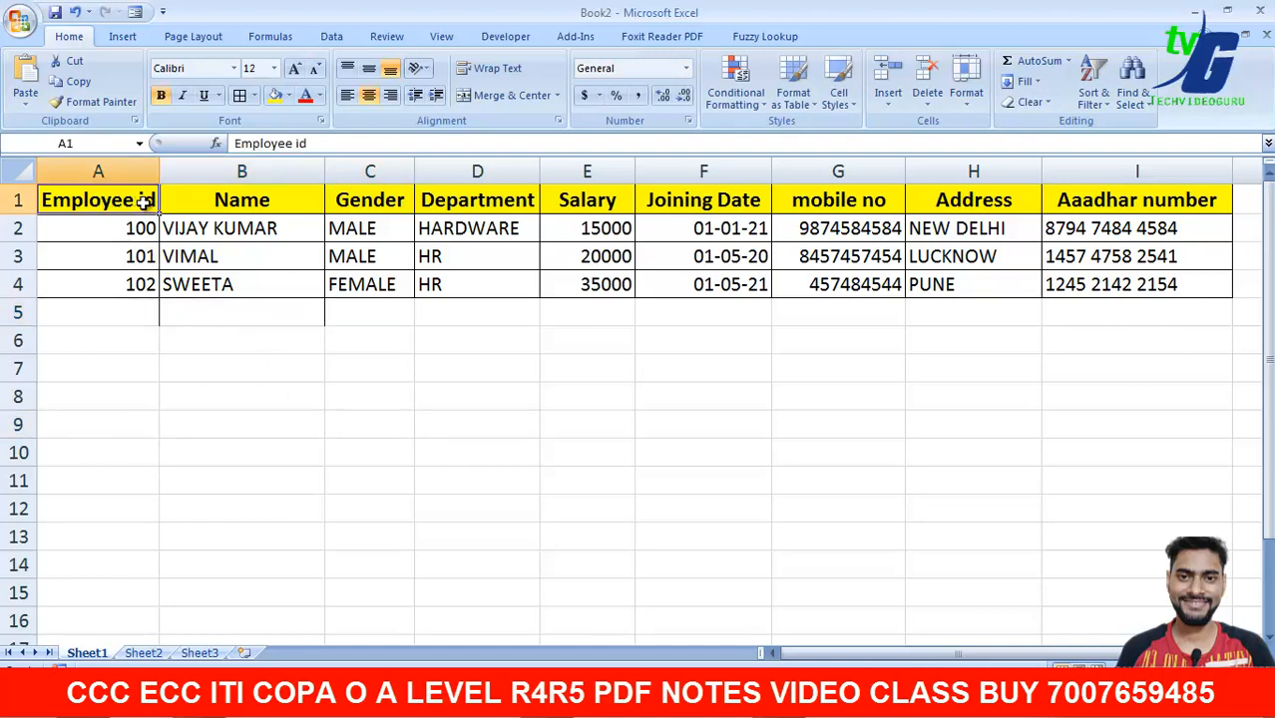
pyautogui.click(239, 207)
pyautogui.click(372, 201)
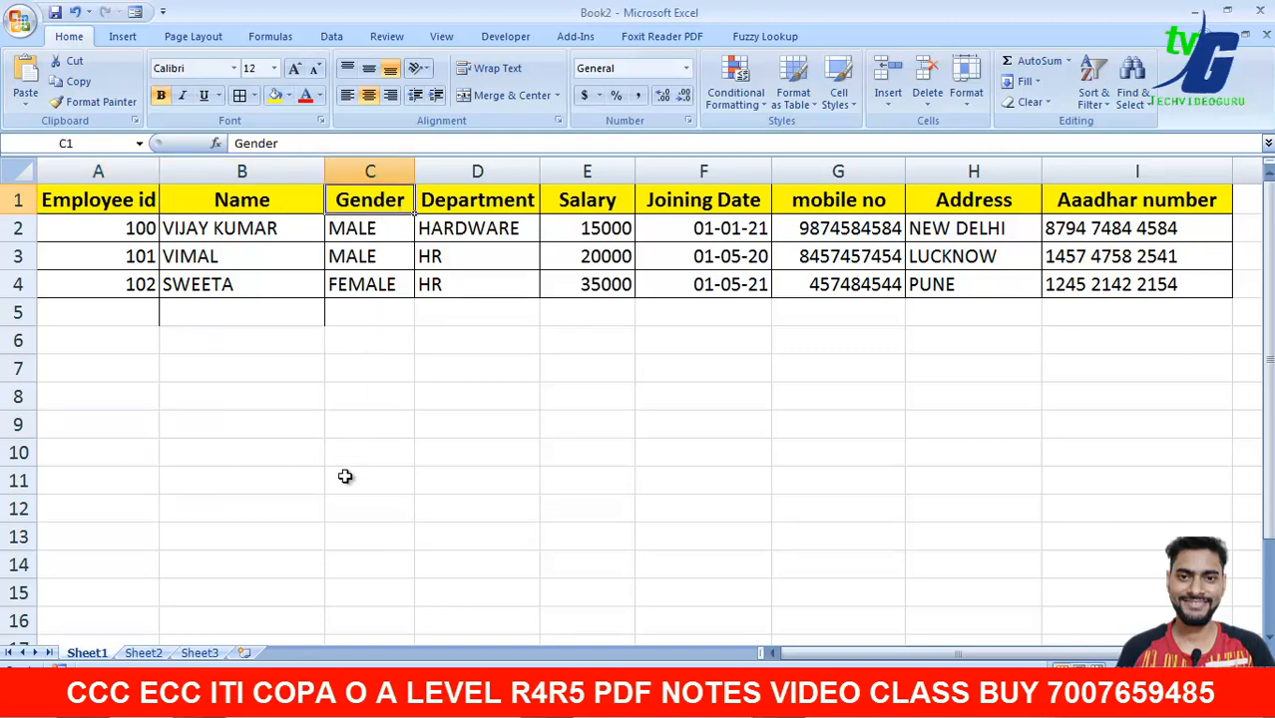
pyautogui.click(341, 513)
pyautogui.moveTo(139, 313); pyautogui.dragTo(304, 313)
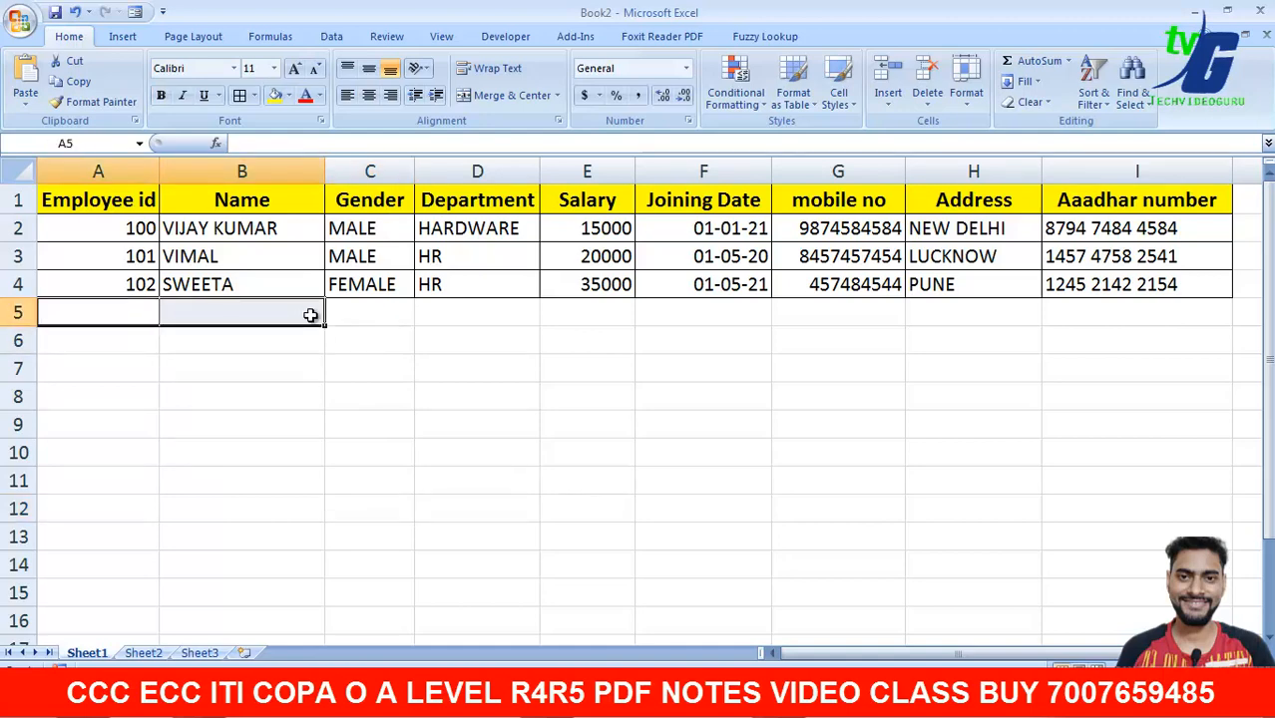
pyautogui.click(427, 369)
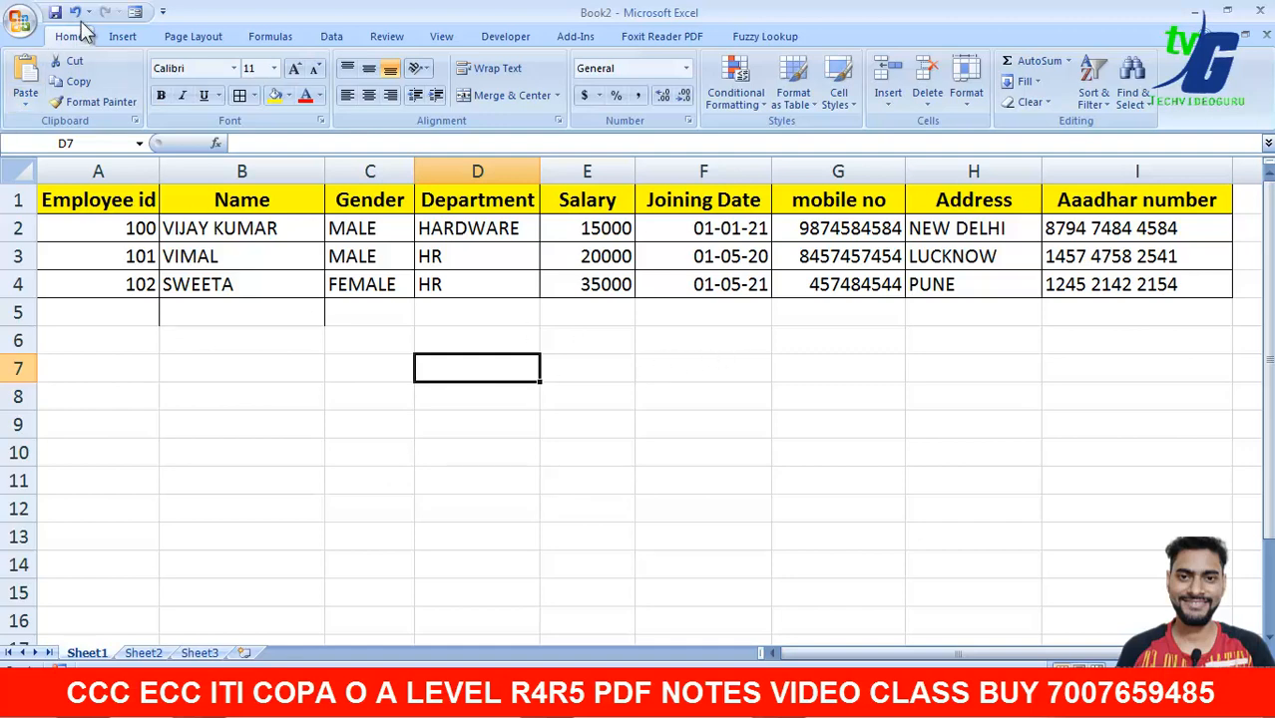
pyautogui.click(135, 12)
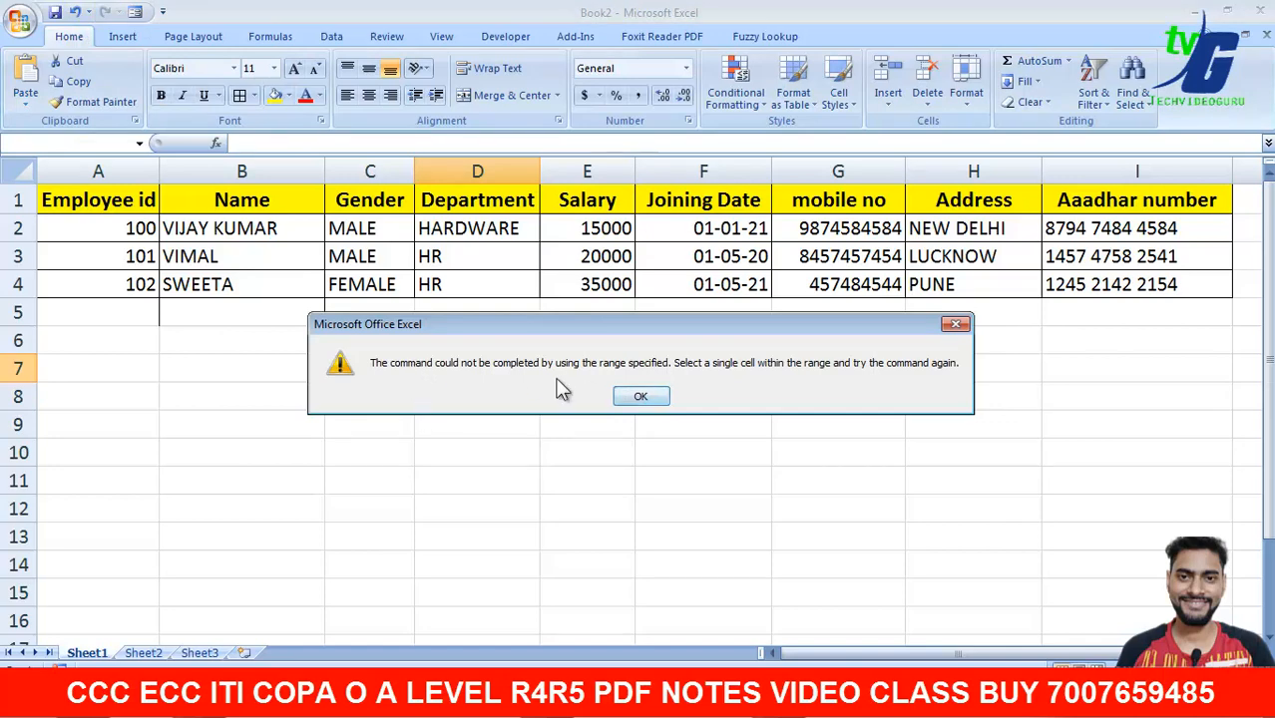
pyautogui.click(641, 396)
pyautogui.moveTo(100, 203); pyautogui.dragTo(1124, 202)
pyautogui.click(135, 12)
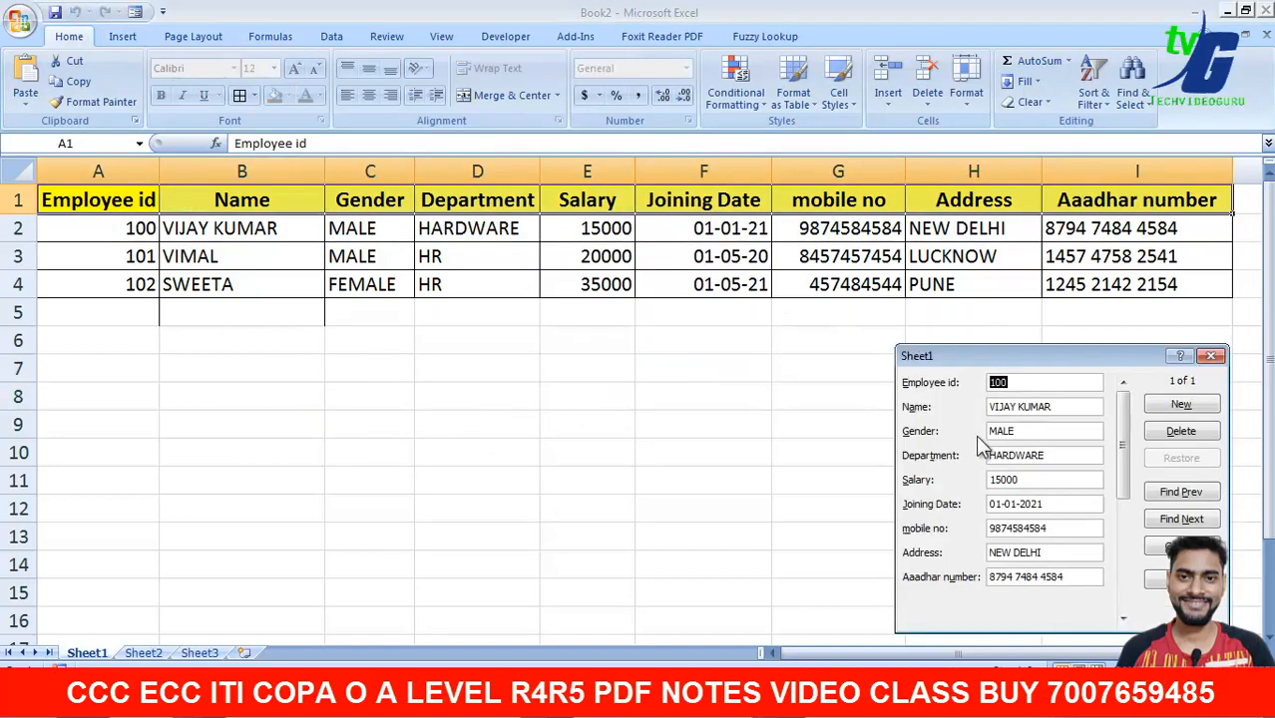
pyautogui.click(1164, 404)
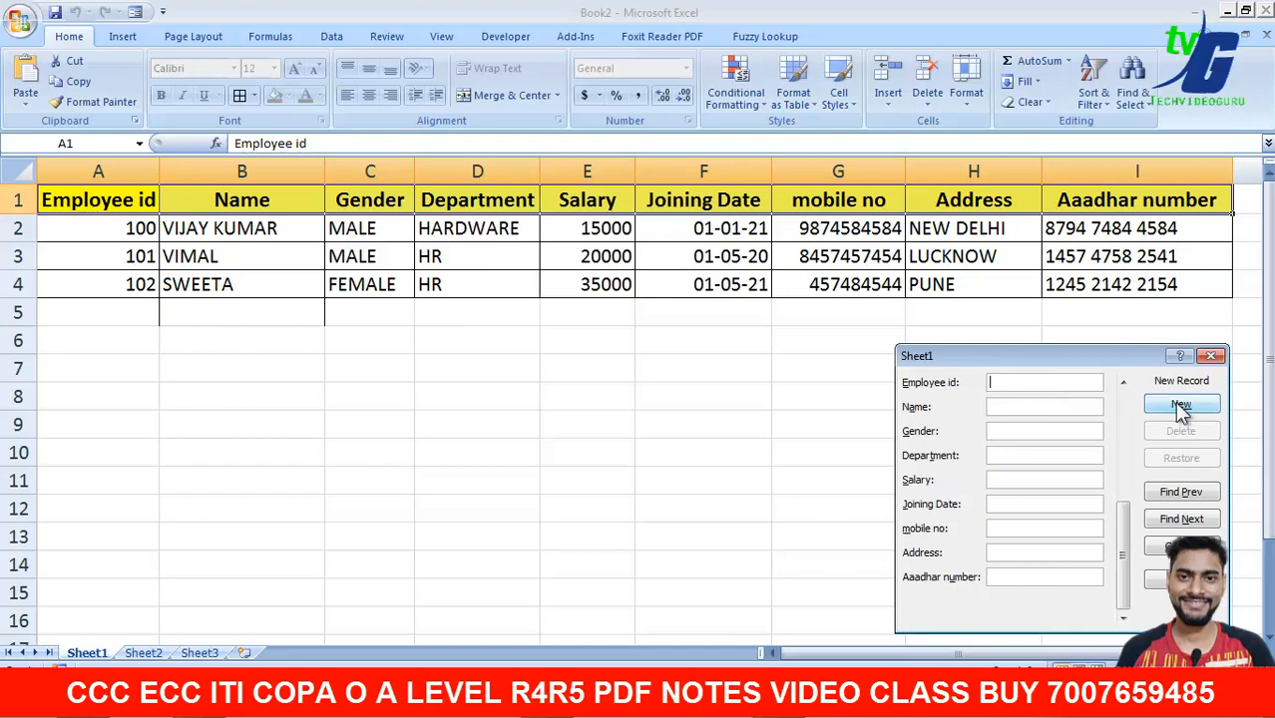
pyautogui.click(1181, 406)
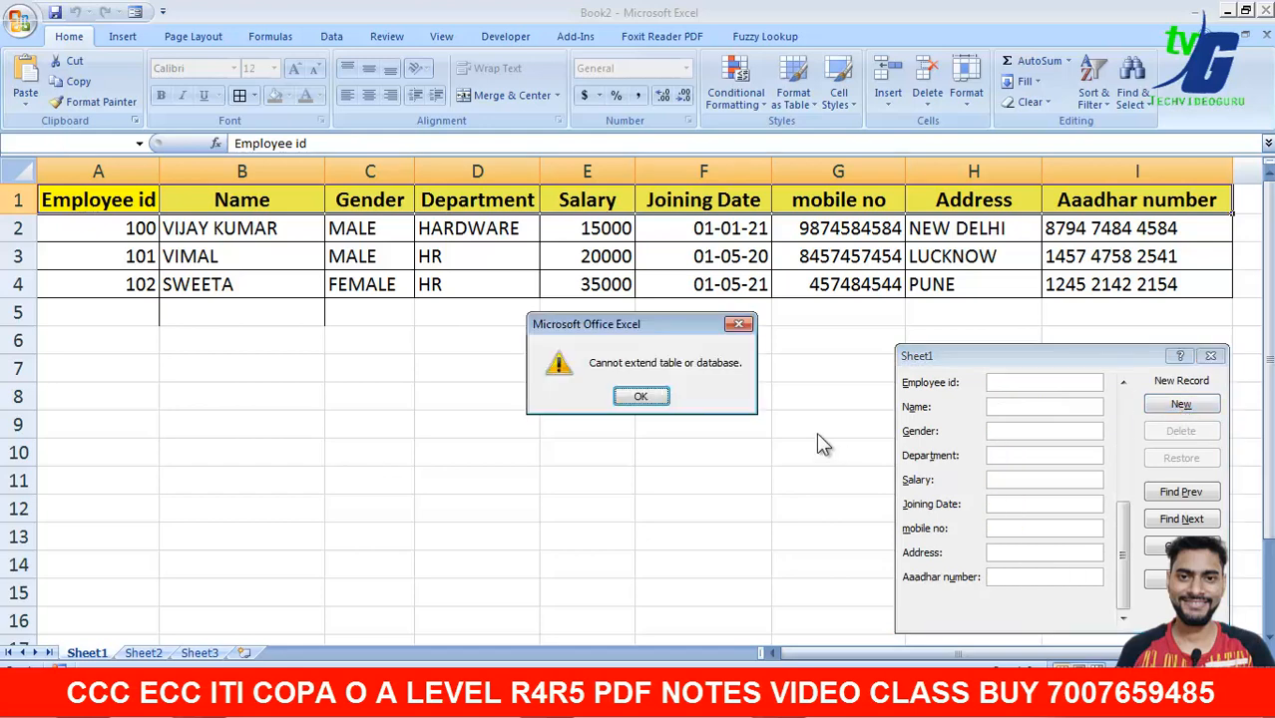
pyautogui.click(642, 396)
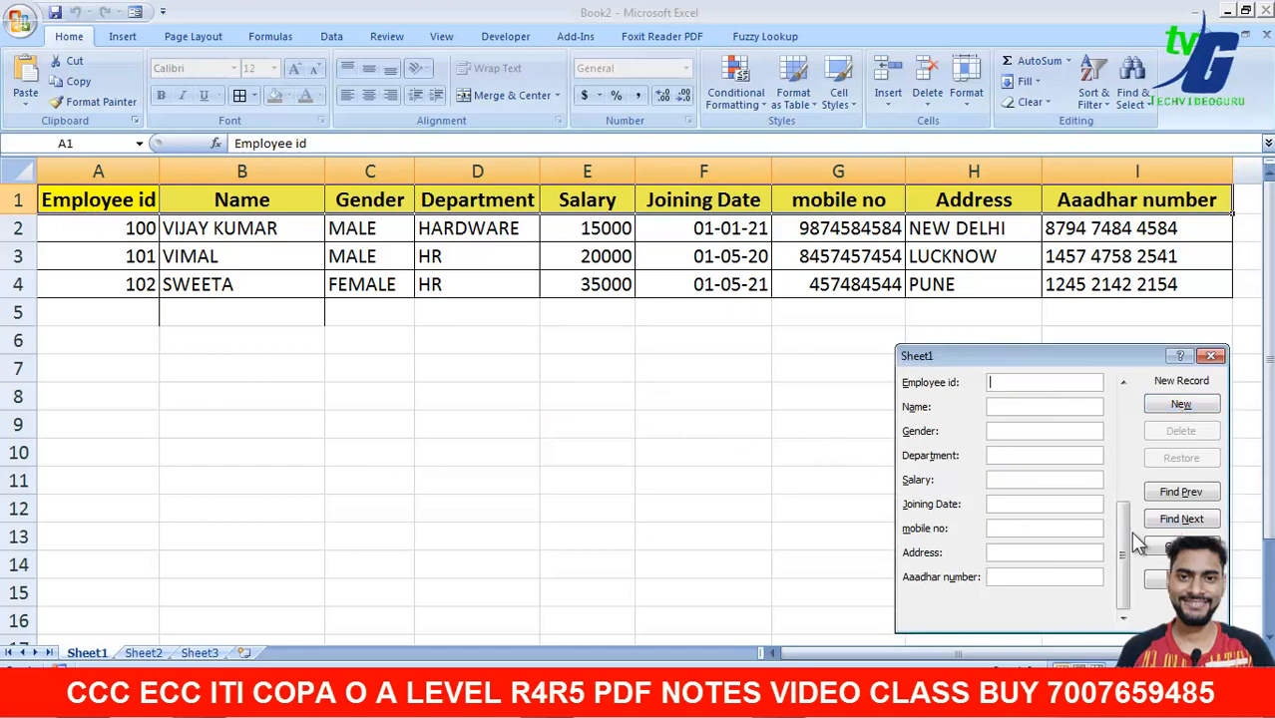
pyautogui.moveTo(1128, 532); pyautogui.dragTo(1129, 424)
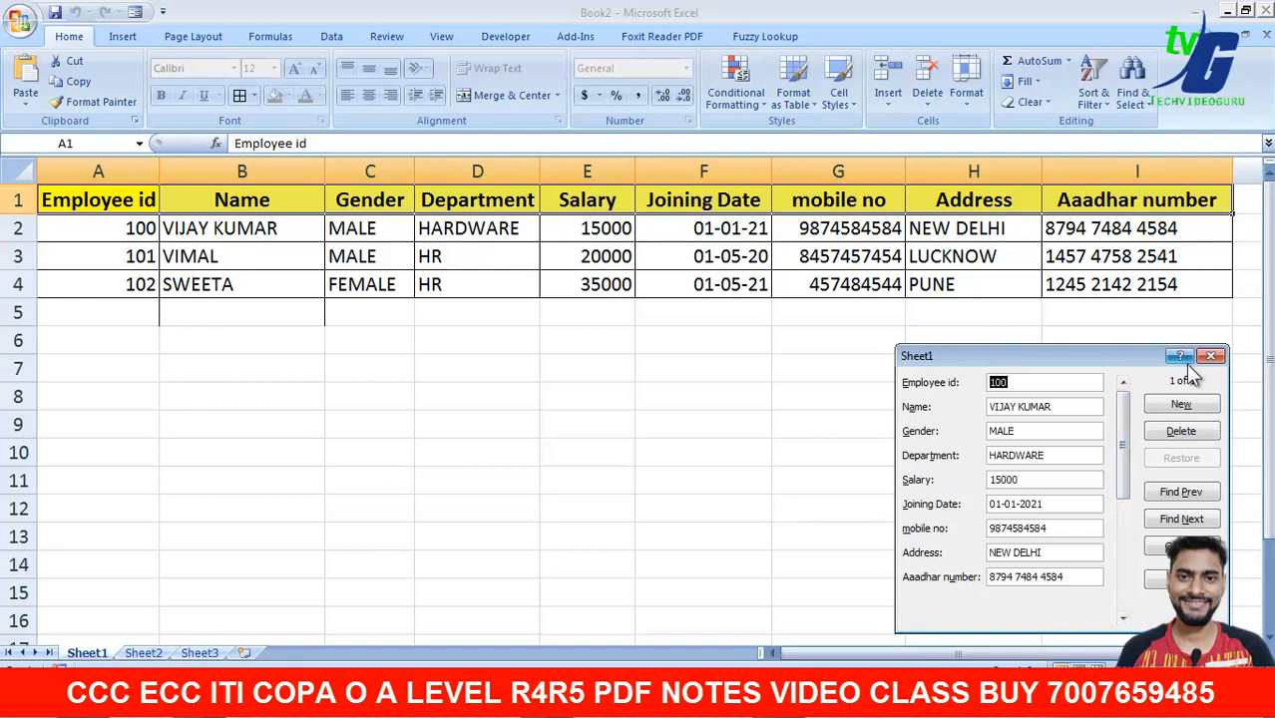
pyautogui.press('Return')
pyautogui.press('Return')
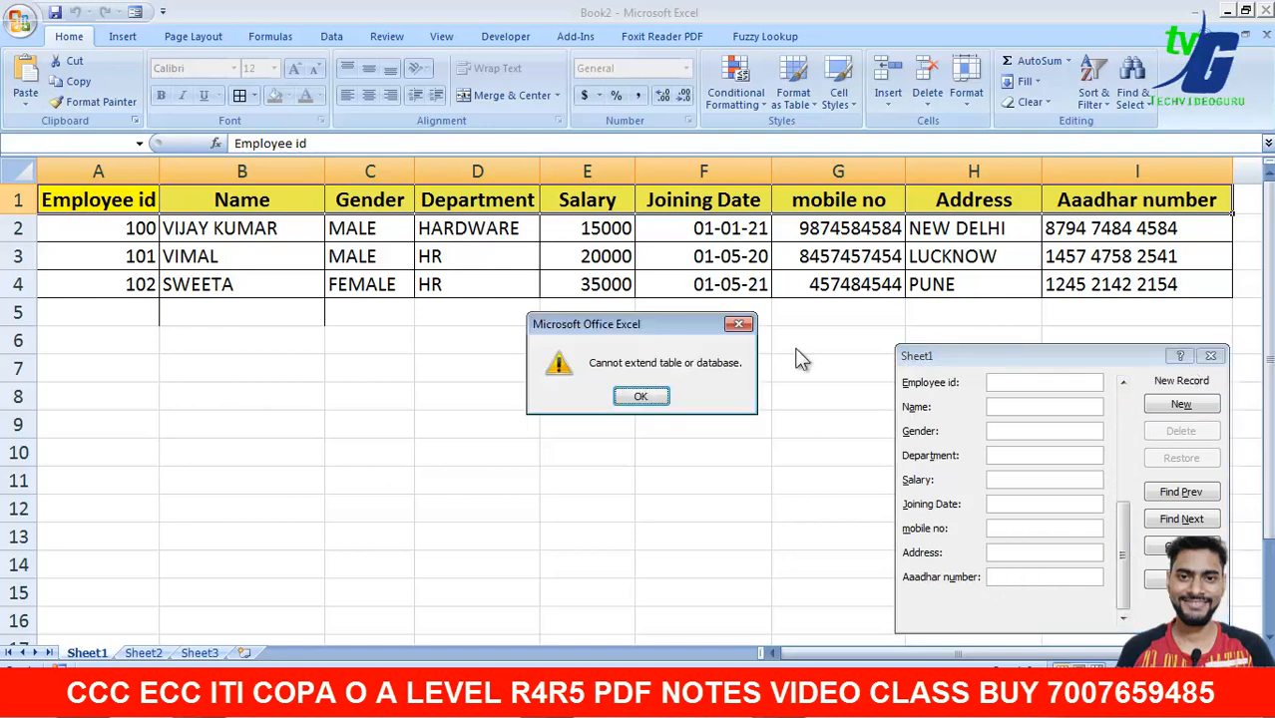
pyautogui.click(733, 326)
pyautogui.click(1209, 358)
pyautogui.click(627, 390)
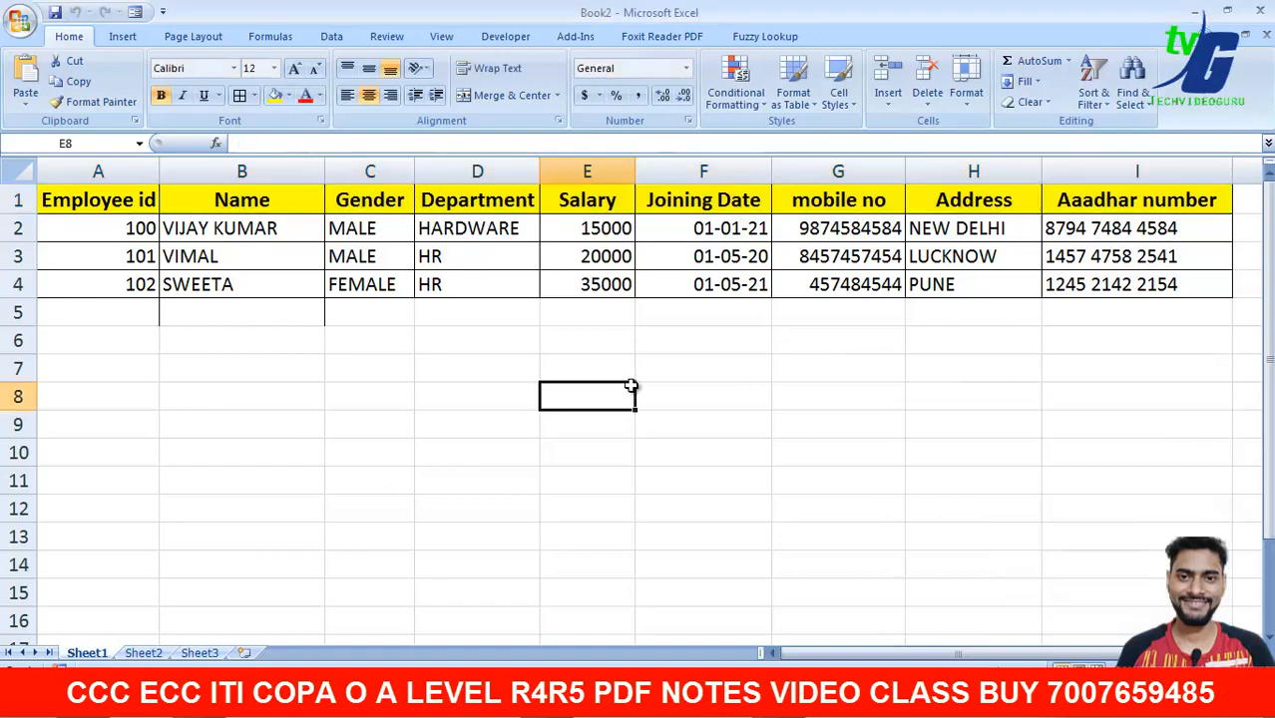